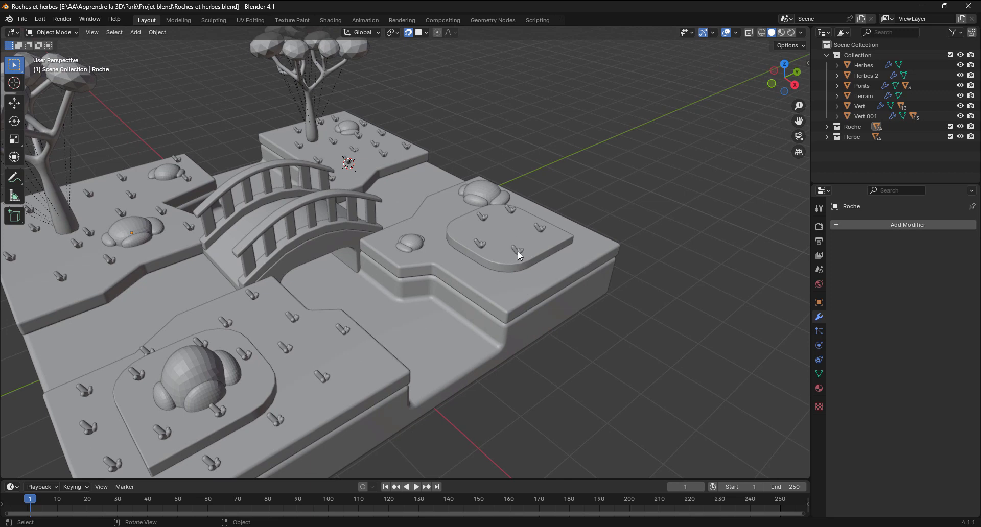
Apply the Mirror modifier and the Bevel modifier on the raised grass patches, Herbes 2
click(544, 251)
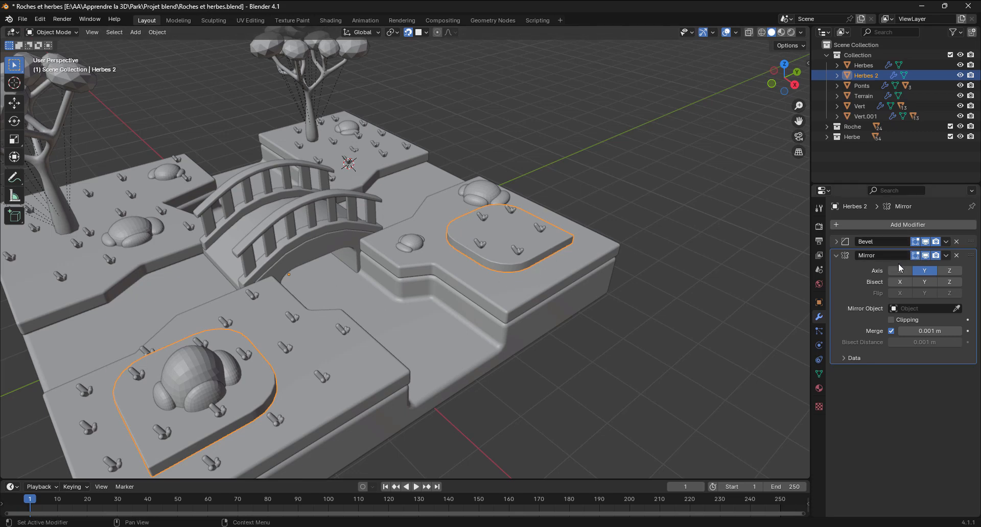
click(946, 255)
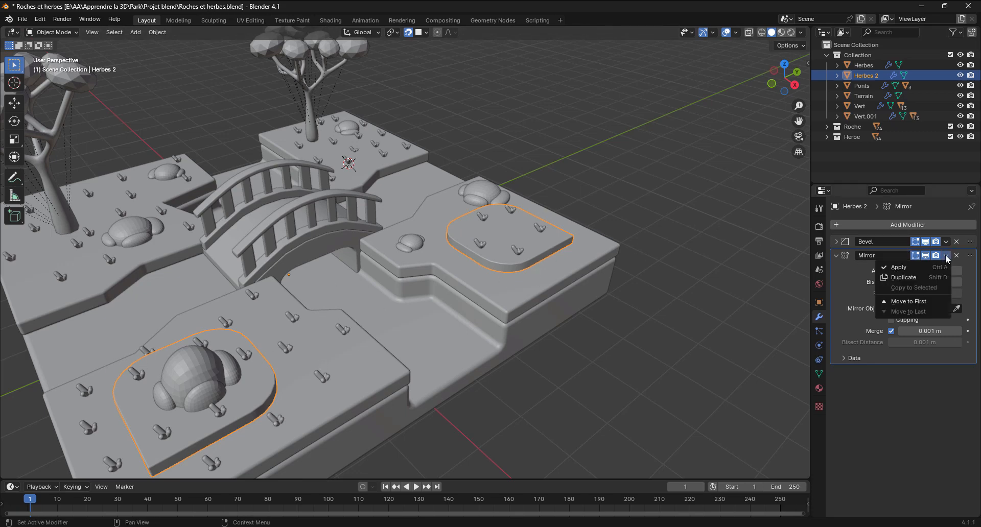
click(907, 268)
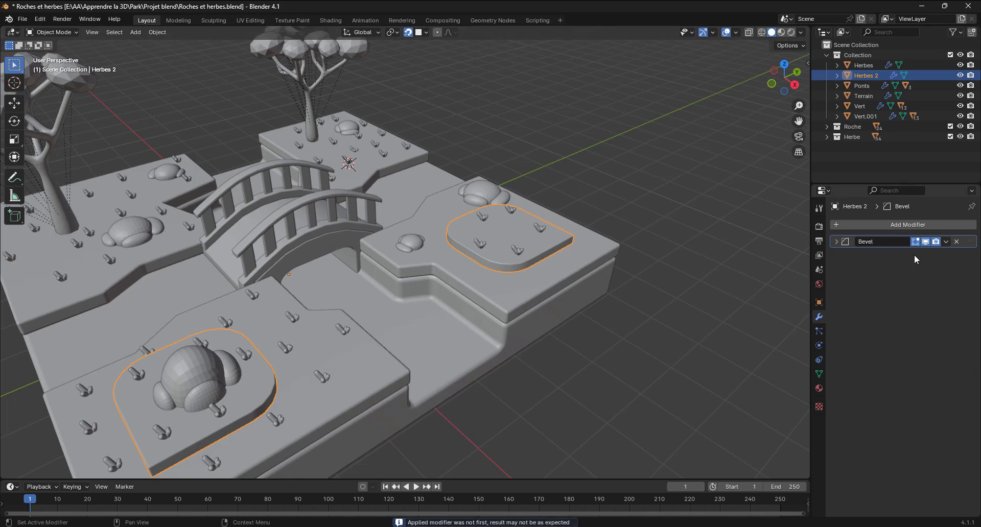
click(947, 244)
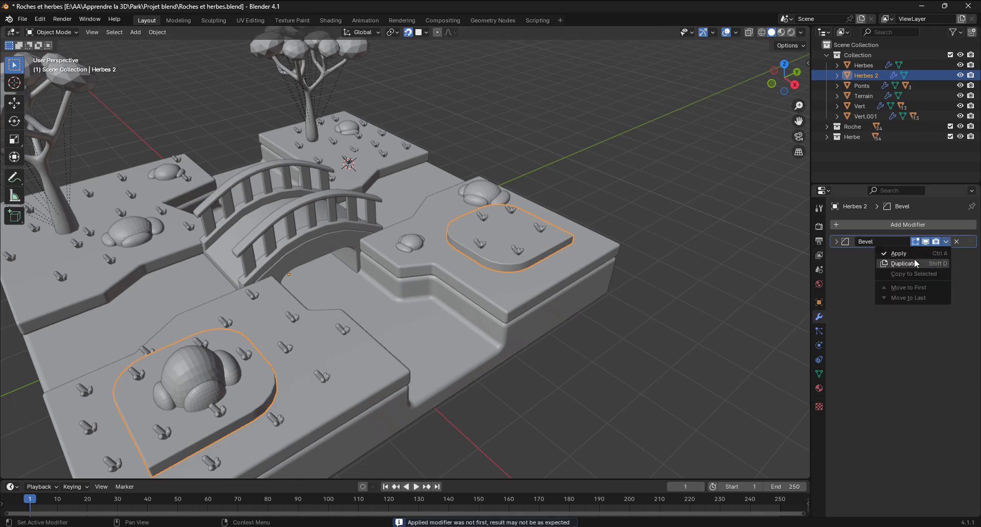
click(896, 254)
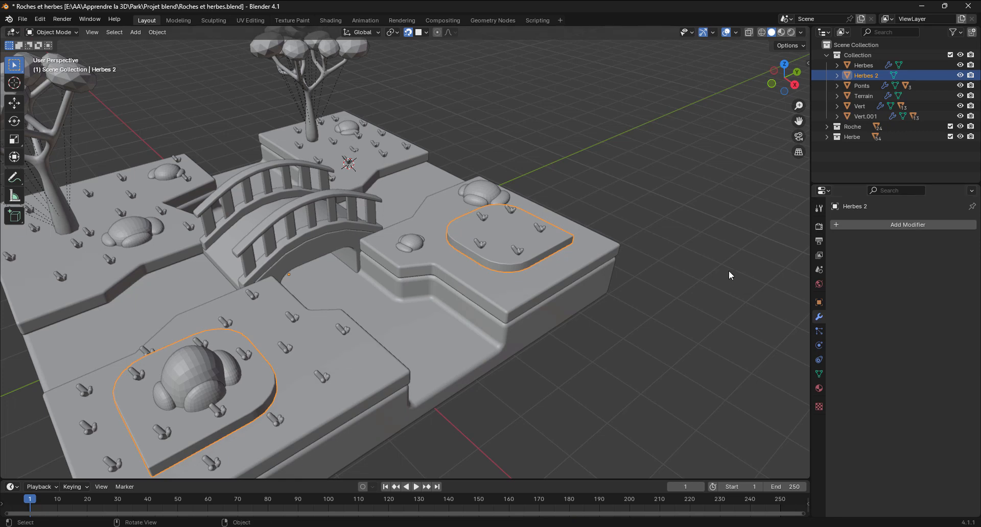
Put the Herbes 2 patches into Edit Mode with face selection and wireframe shading
click(613, 328)
click(547, 245)
key(Tab)
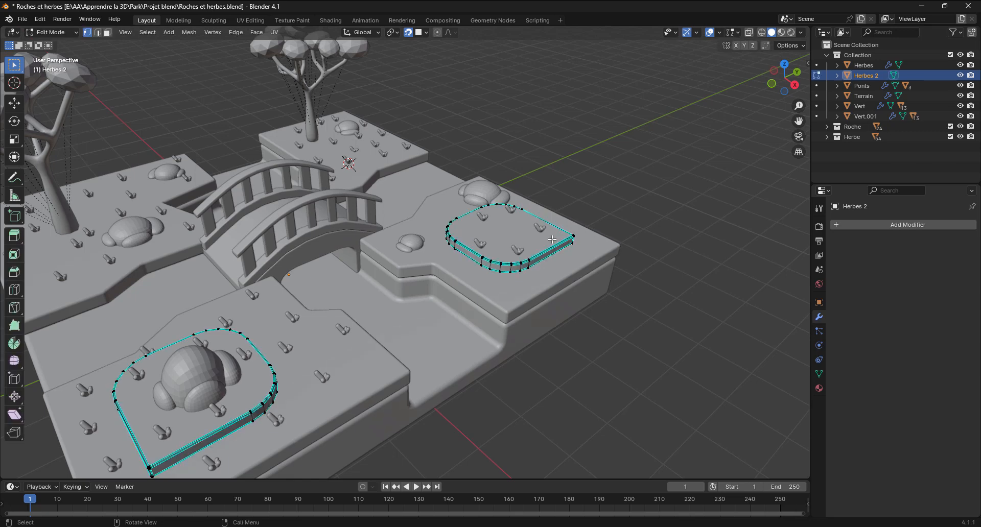
click(107, 32)
click(540, 248)
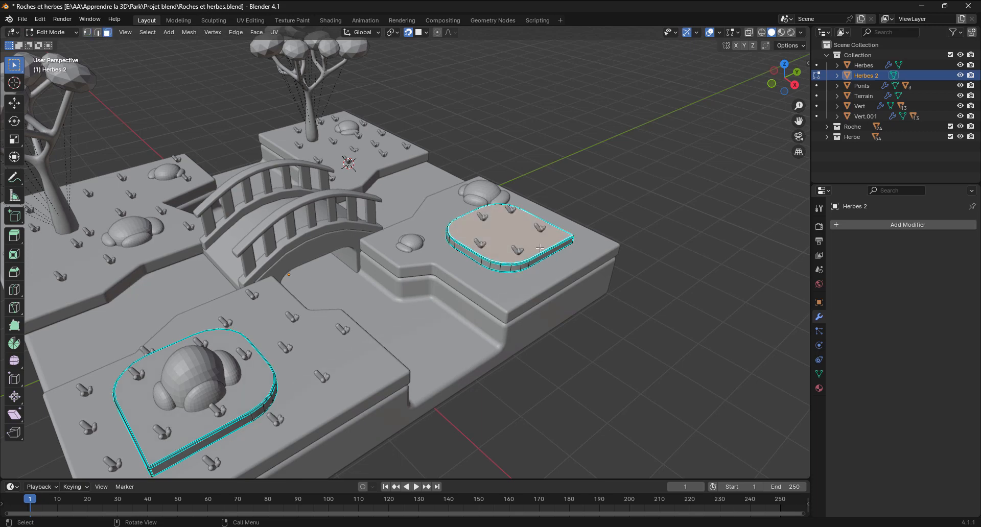
key(a)
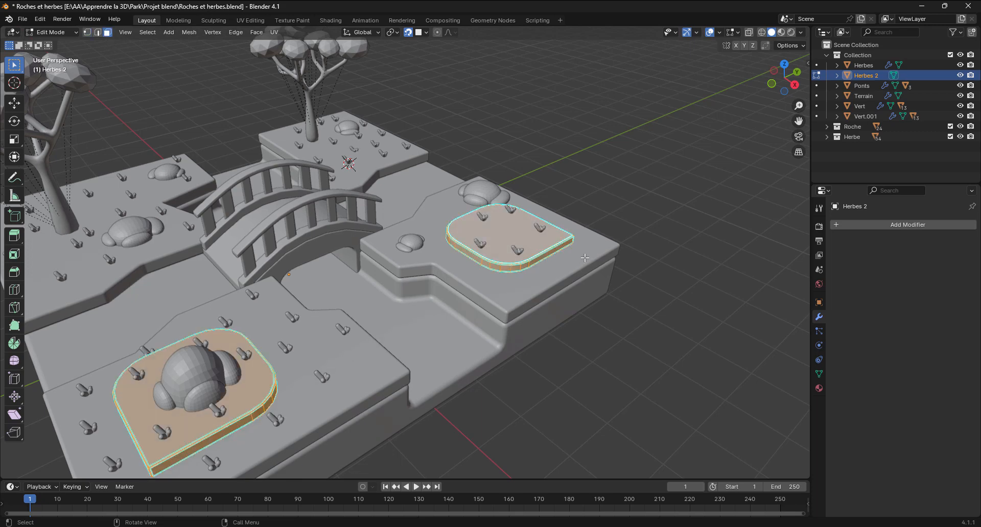
ctrl+middle_drag(586, 255, 514, 301)
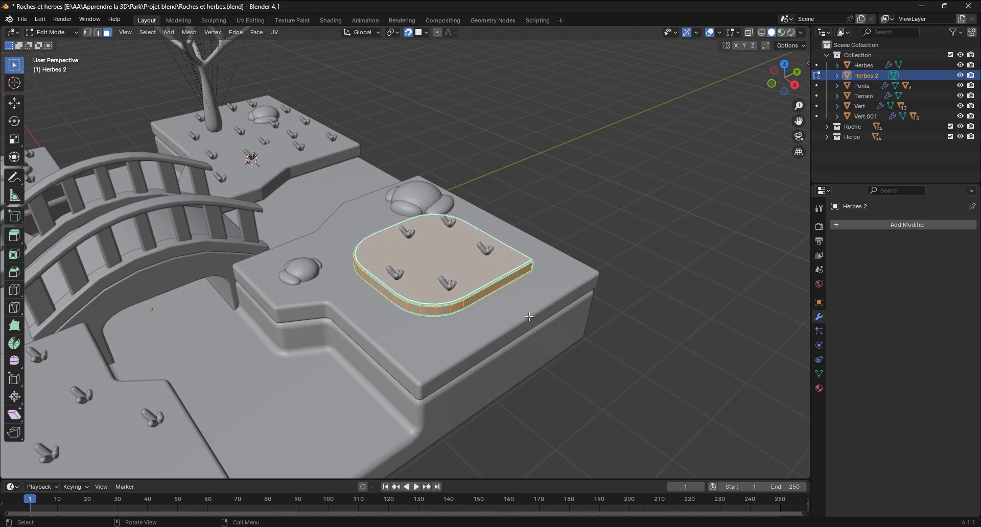
key(z)
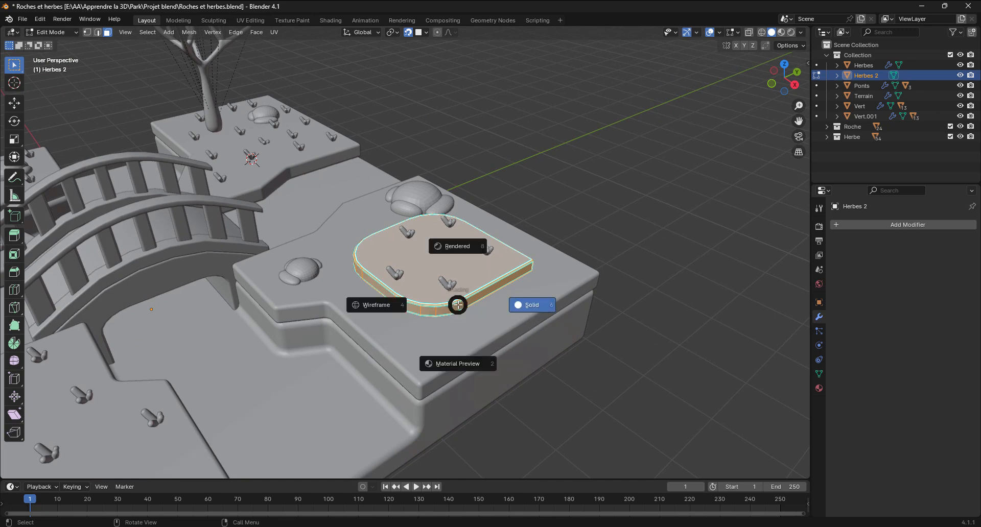
click(398, 309)
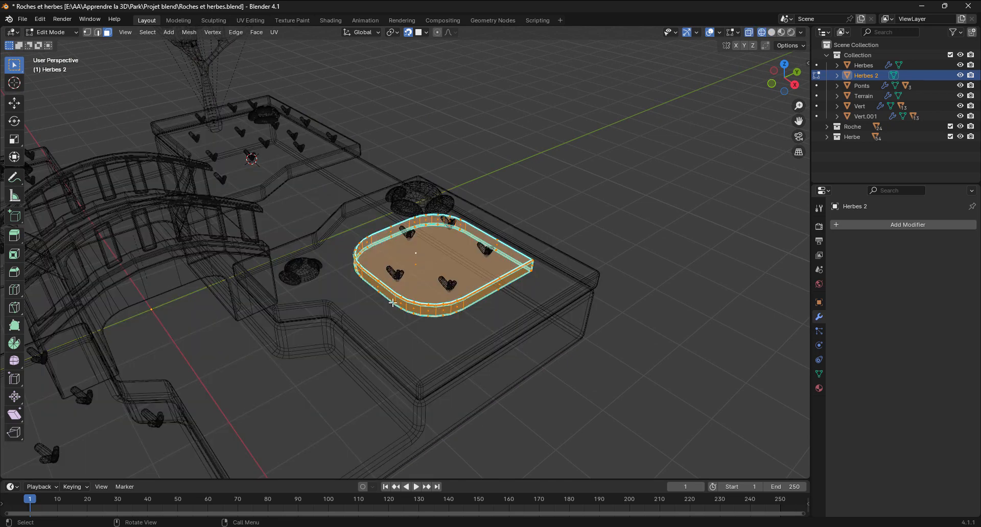
Delete the faces of the raised patch next to the medium rocks, keeping the one under the big rock, and return to Object Mode with solid shading
drag(318, 189, 677, 388)
scroll(578, 375, down, 6)
scroll(578, 375, up, 5)
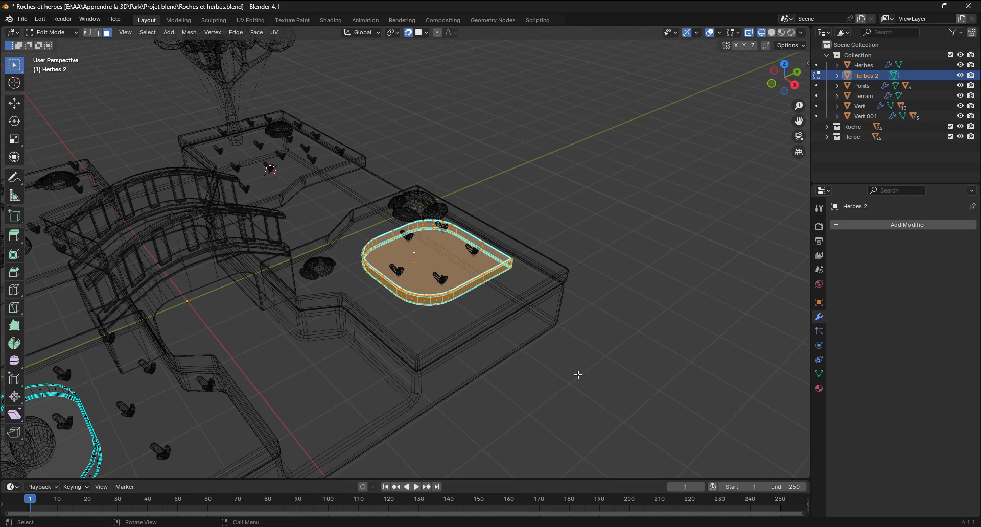
key(x)
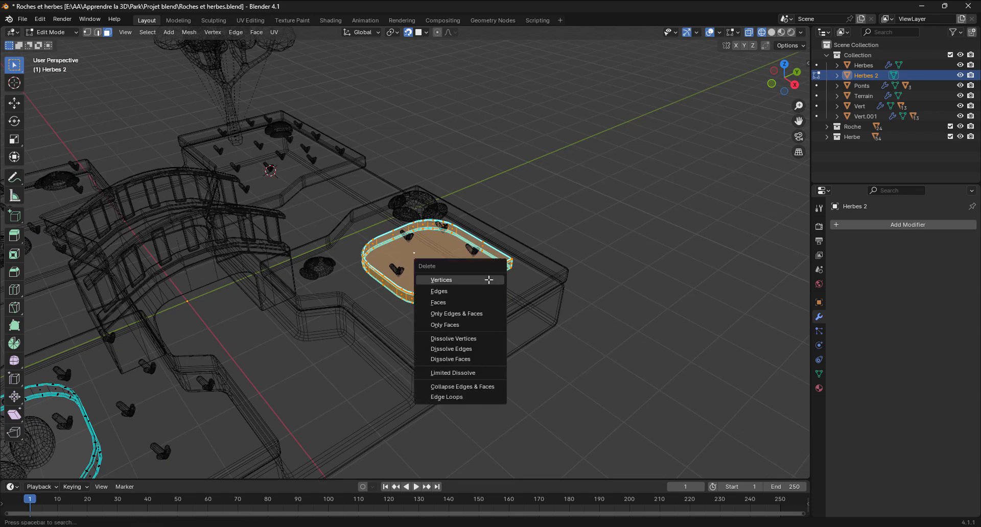
click(448, 303)
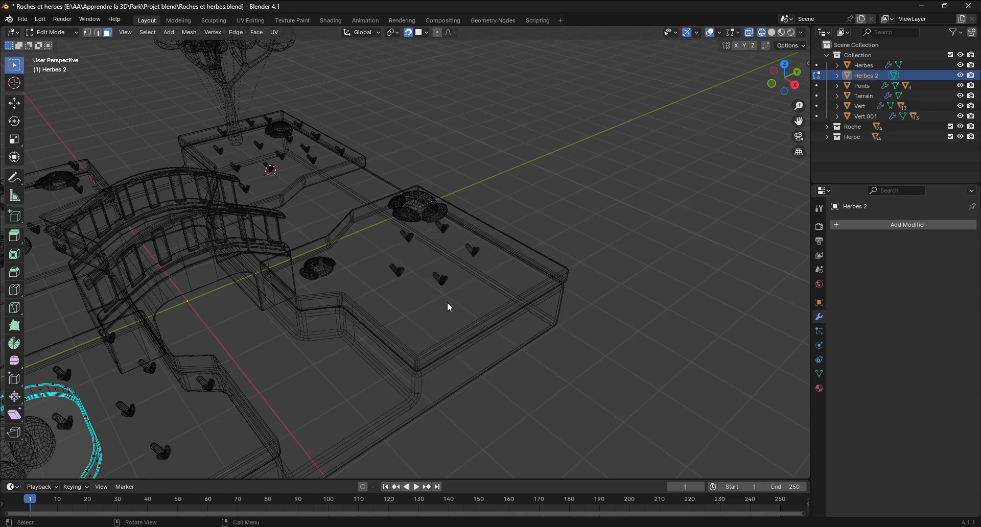
key(Tab)
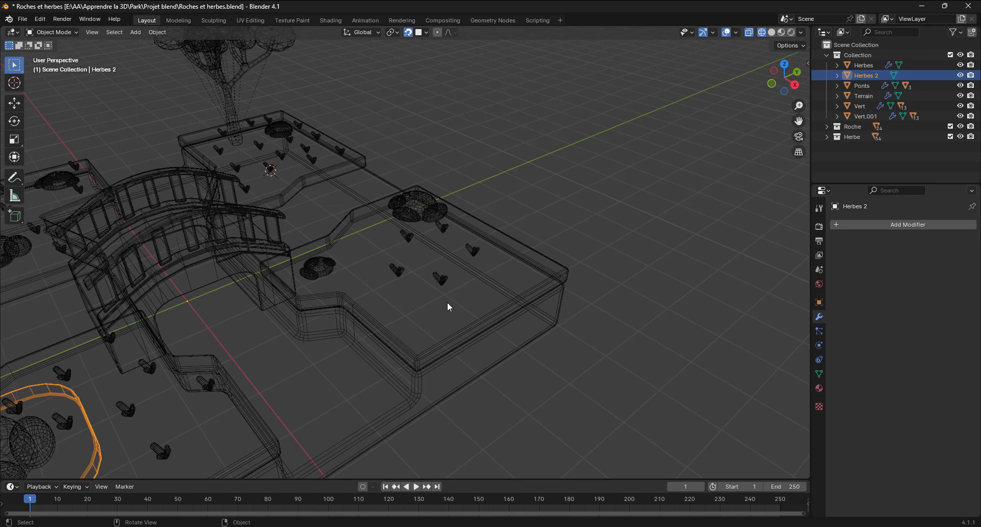
key(z)
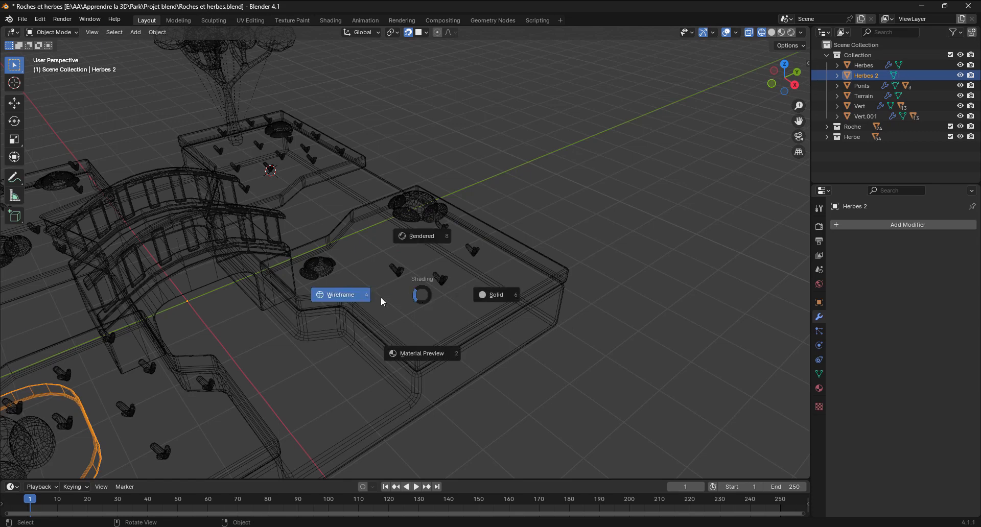
click(502, 370)
Select the five grass tufts left floating where the raised patch was removed
middle_drag(534, 351, 516, 342)
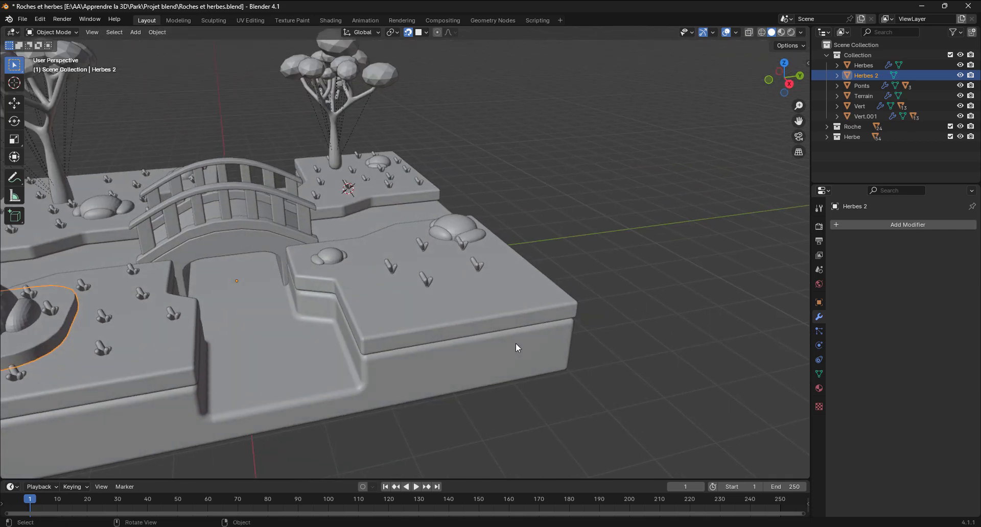
key(KP_3)
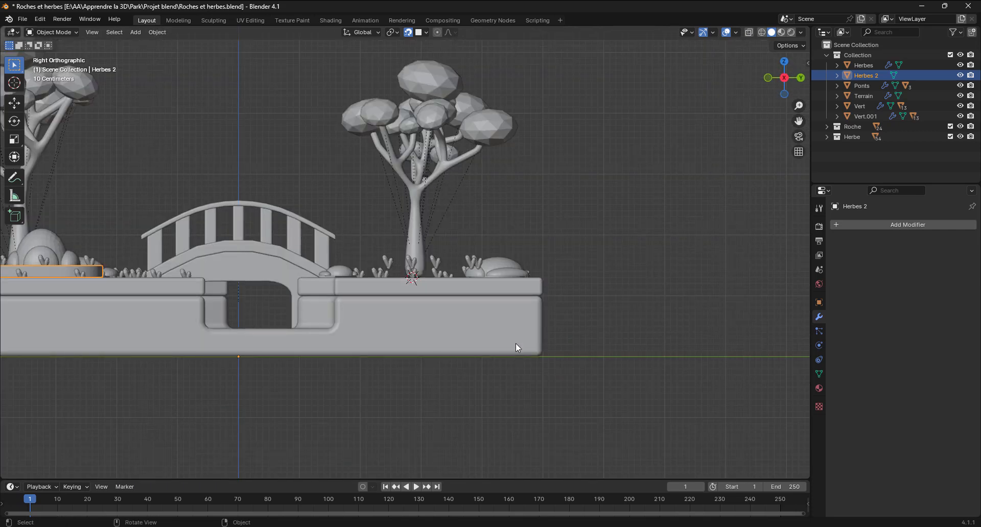
middle_drag(517, 347, 428, 280)
scroll(501, 276, up, 3)
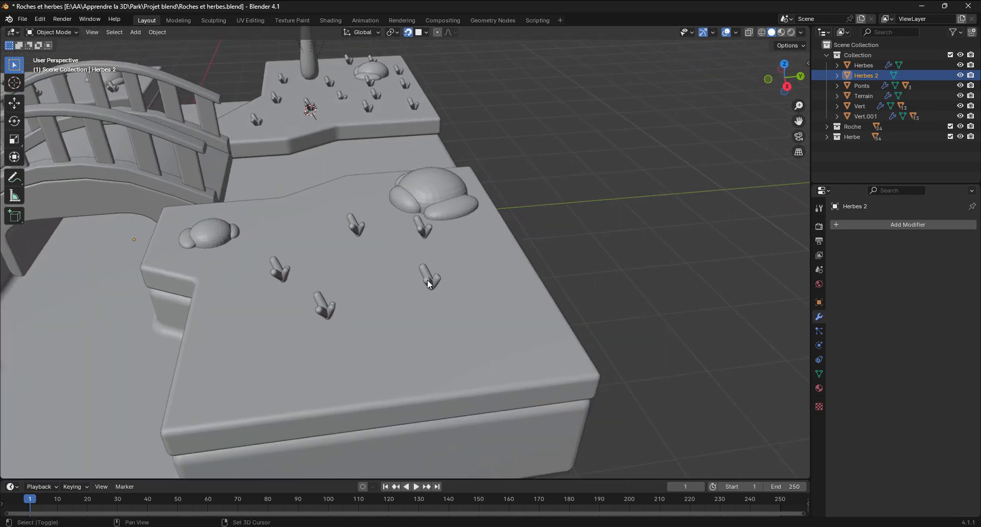
scroll(439, 250, up, 1)
click(426, 221)
shift+click(347, 221)
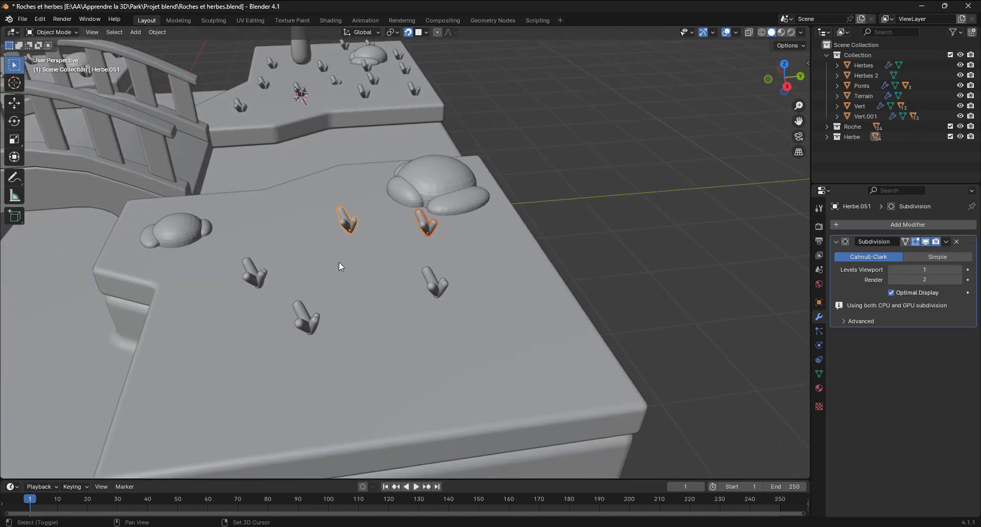
shift+click(247, 263)
shift+click(307, 317)
shift+click(437, 287)
key(KP_3)
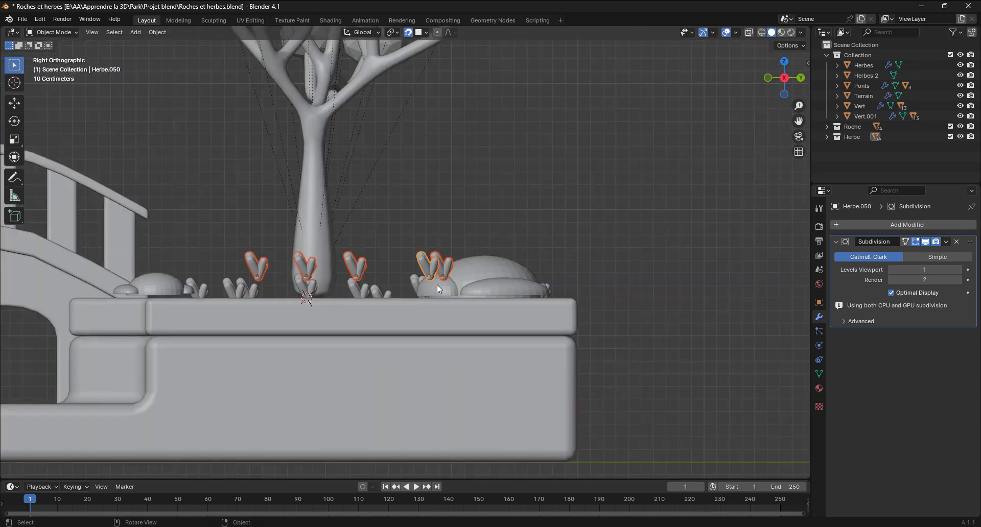
key(g)
key(z)
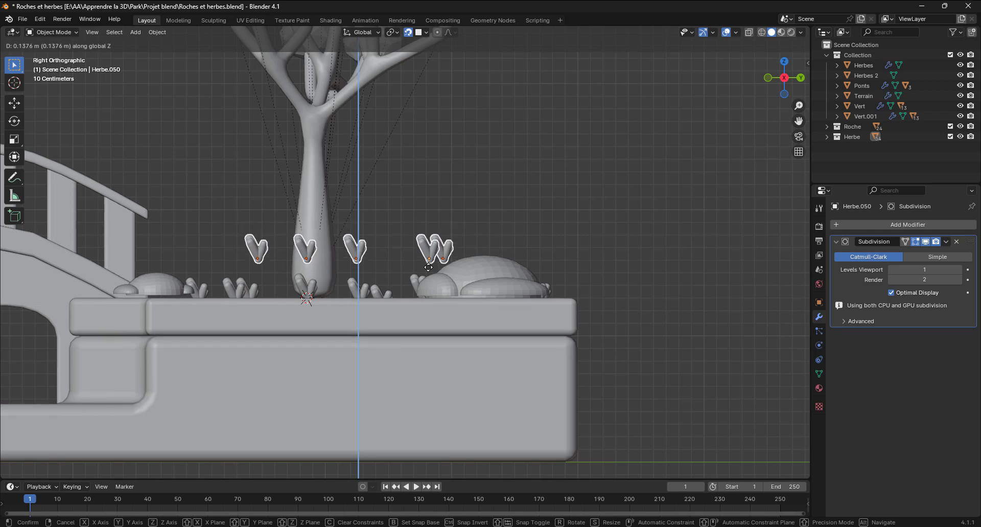
click(429, 274)
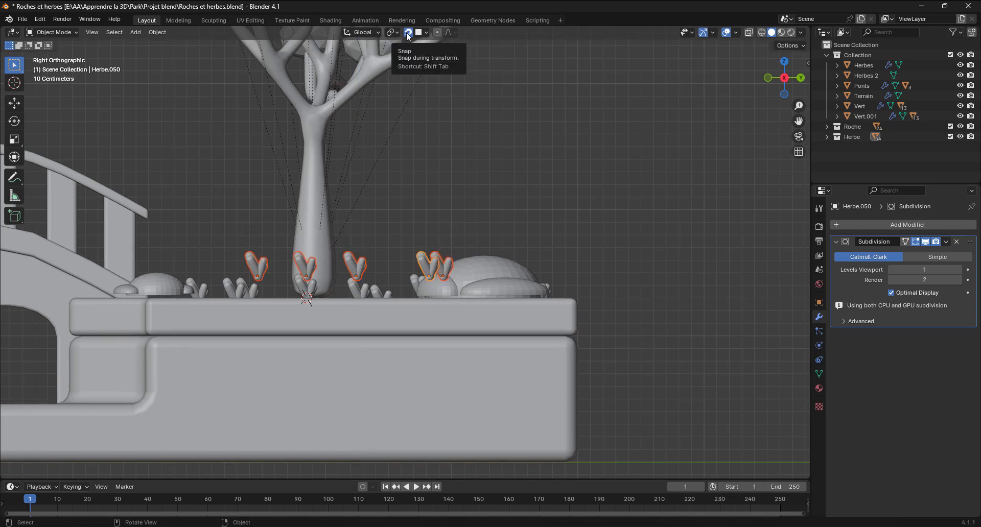
middle_drag(446, 257, 452, 293)
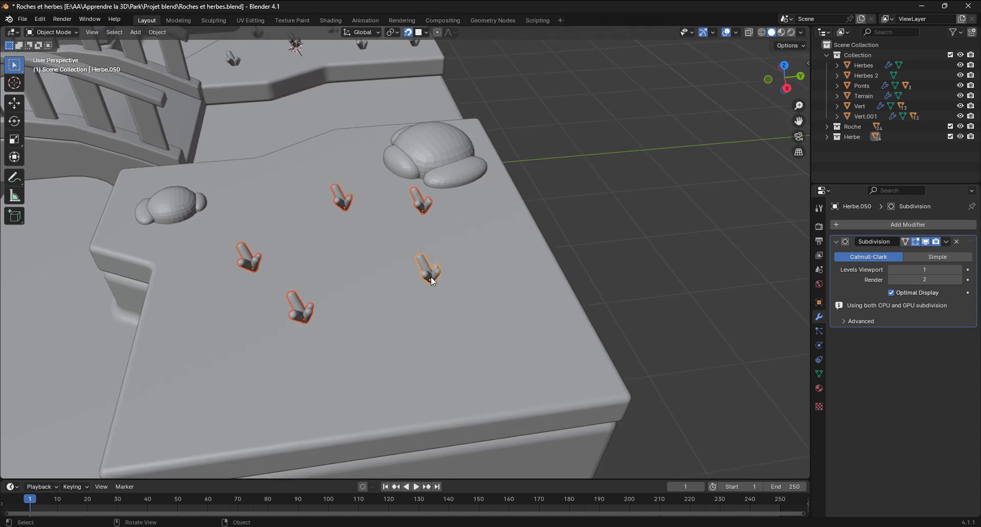
Move the five selected tufts down about 0.19 m onto the terrain using snapping, and turn snapping off
key(g)
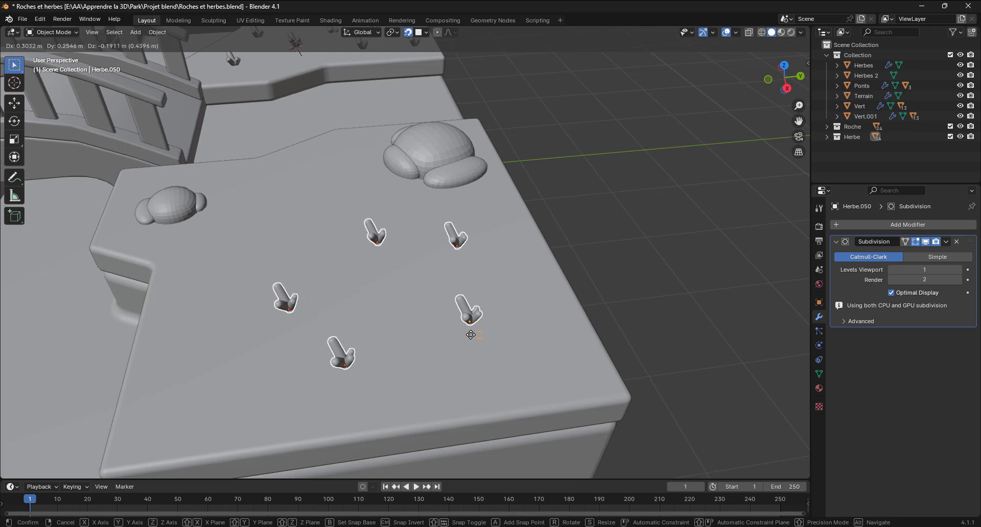
click(447, 327)
middle_drag(483, 336, 465, 316)
click(409, 34)
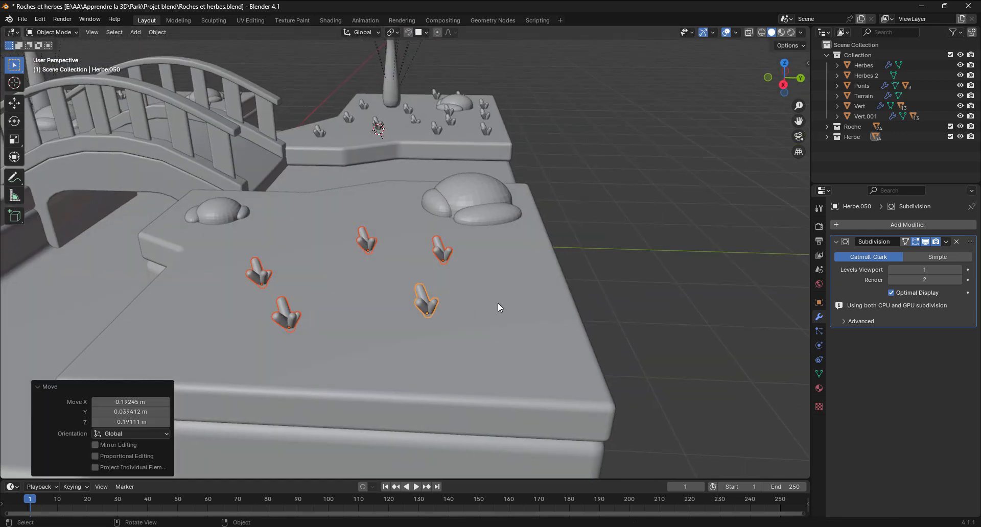
In top view, move tuft Herbe.050 closer to the terrain's outer corner and tuft Herbe.054 about 0.5 m along Y, beside the large rock
key(KP_7)
mouse_move(453, 274)
shift+middle_down()
mouse_move(449, 231)
mouse_move(475, 207)
mouse_move(449, 276)
shift+middle_up()
click(465, 192)
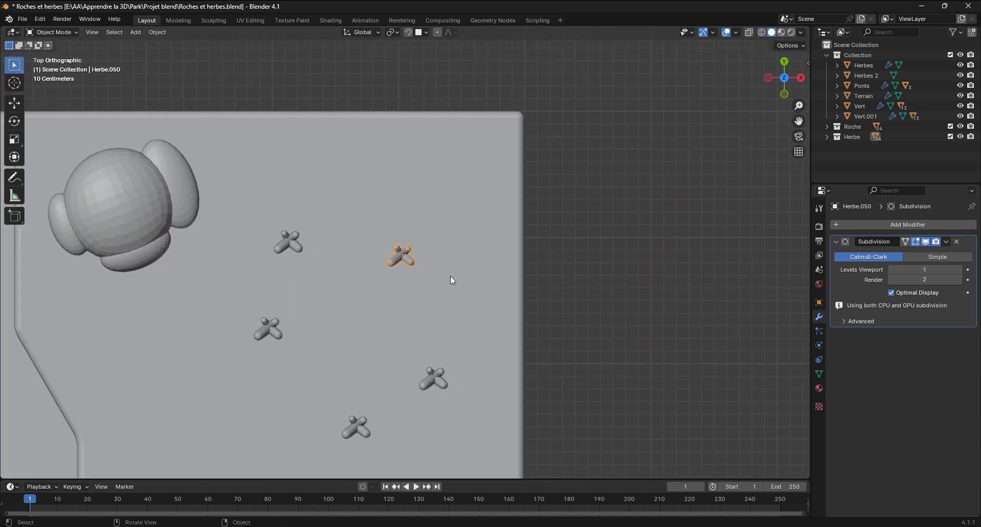
key(g)
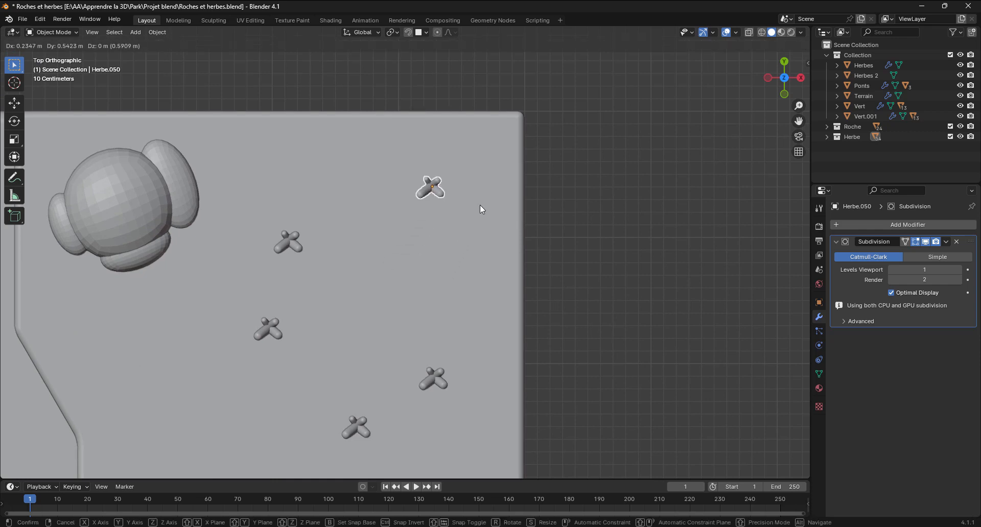
click(480, 204)
click(292, 242)
key(g)
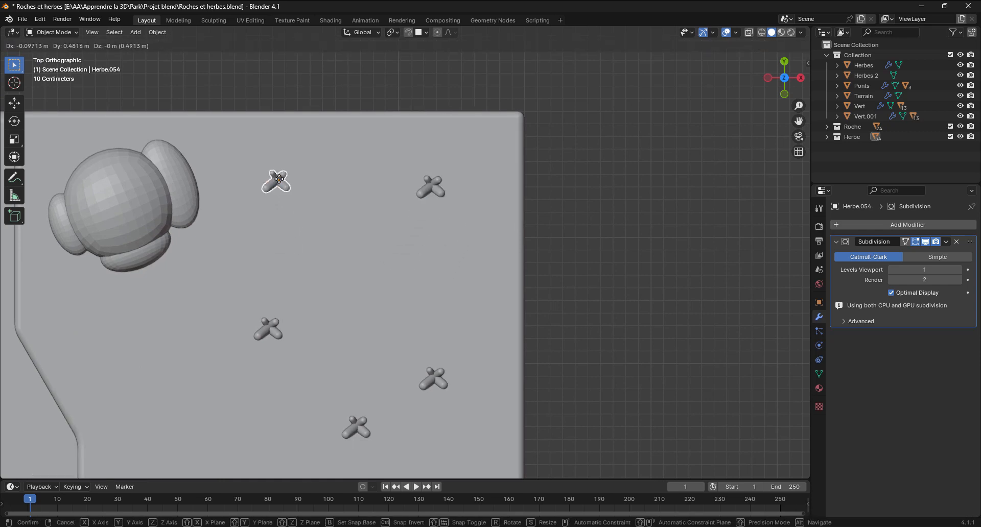
click(281, 180)
Move tuft Herbe.051 about -0.98 m in X and -0.98 m in Y, beside the small rock
shift+middle_drag(305, 332, 355, 226)
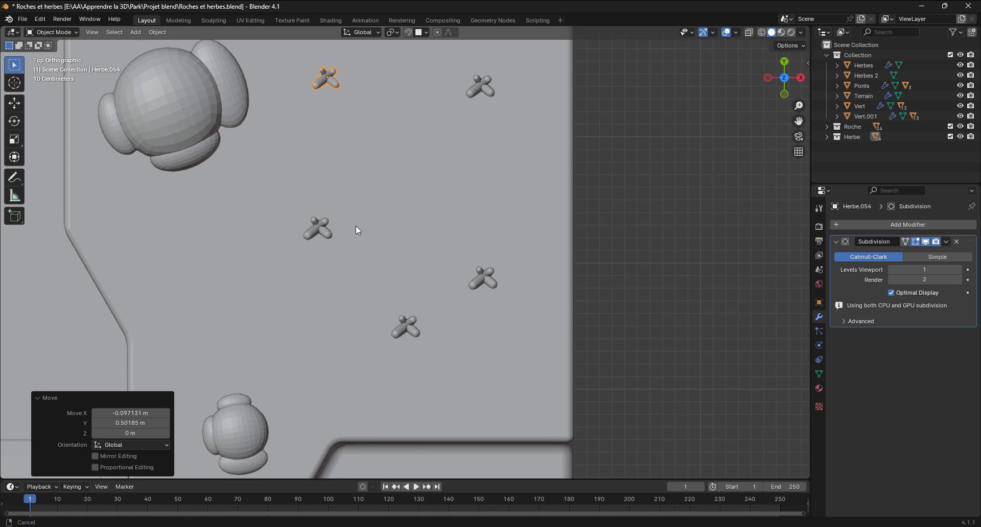
click(308, 226)
key(g)
click(187, 352)
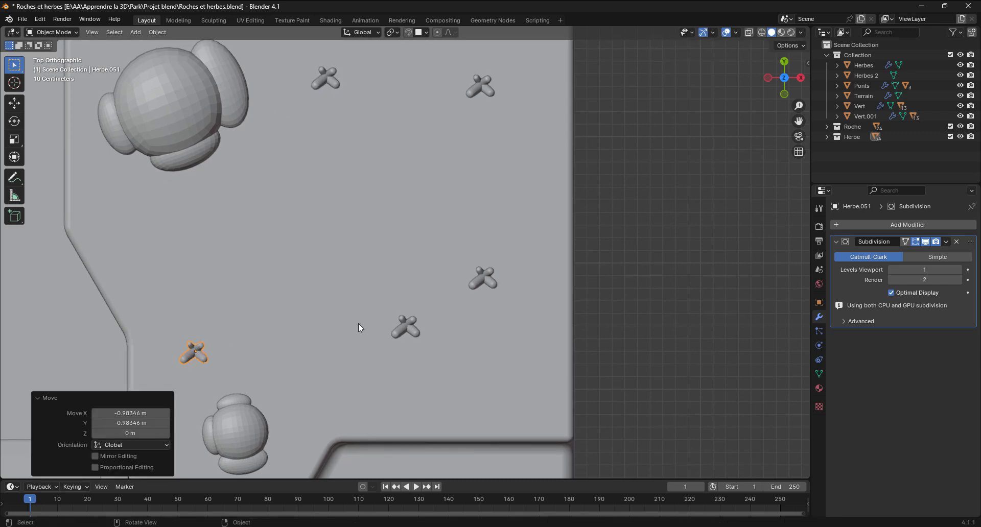
Move tuft Herbe.052 toward the river-side edge and tuft Herbe.053 about 0.2 m in X and -0.77 m in Y
click(403, 327)
key(g)
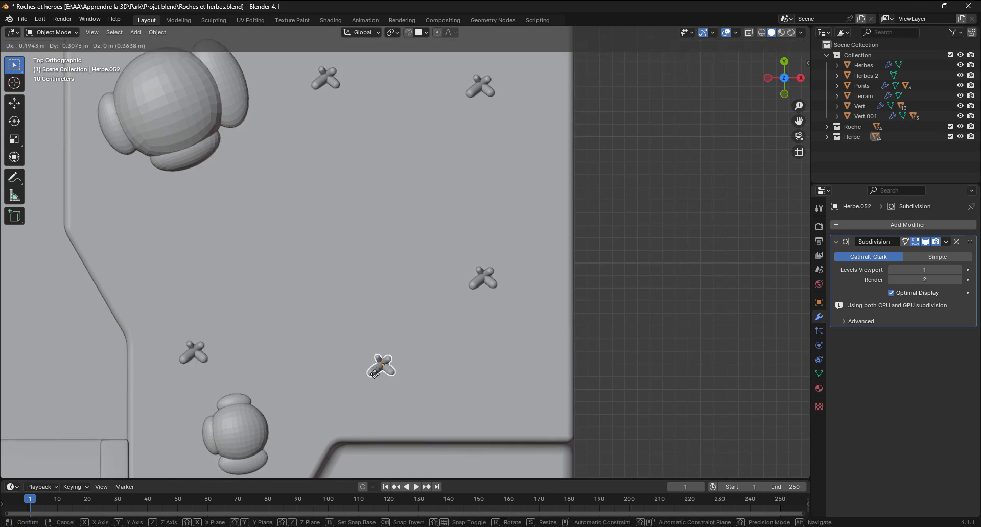
click(365, 394)
click(486, 280)
key(g)
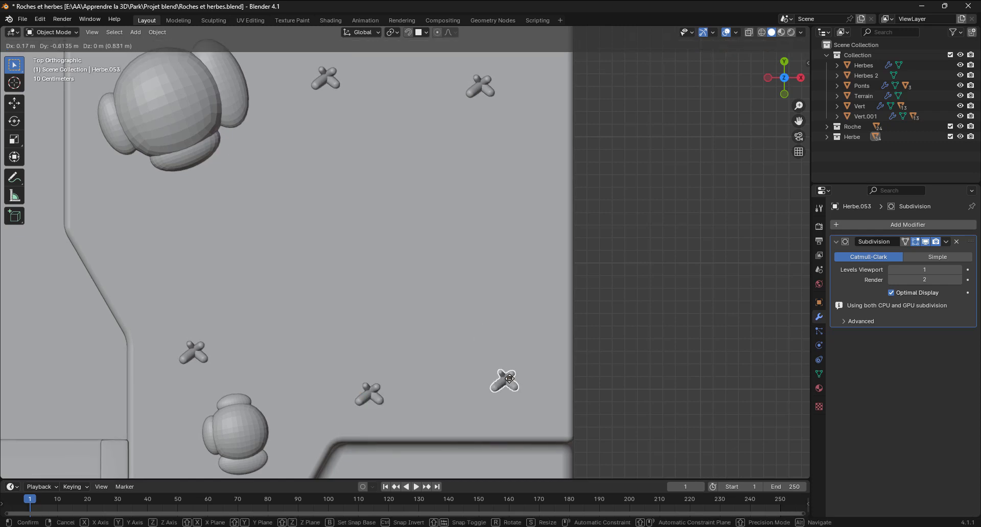
click(506, 384)
middle_drag(494, 333, 372, 208)
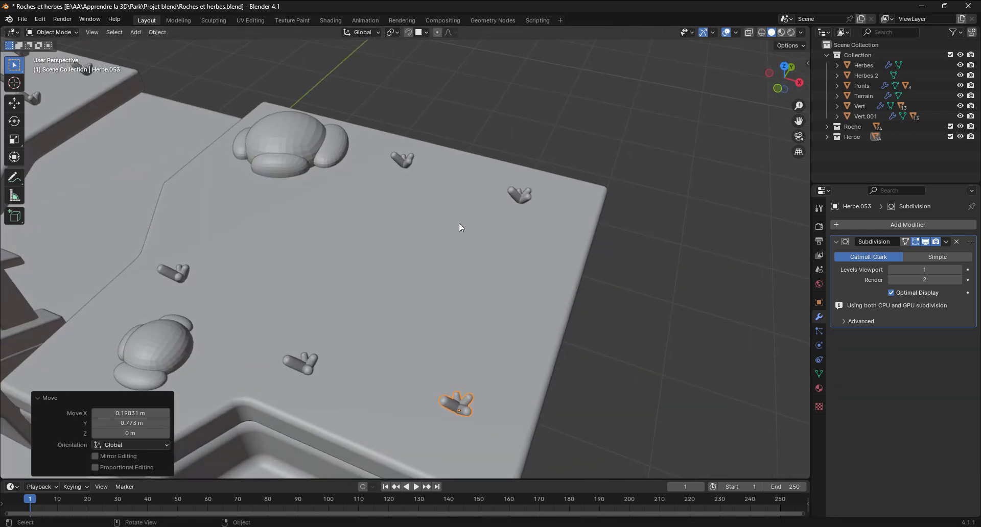
middle_drag(427, 278, 390, 320)
middle_drag(440, 351, 434, 350)
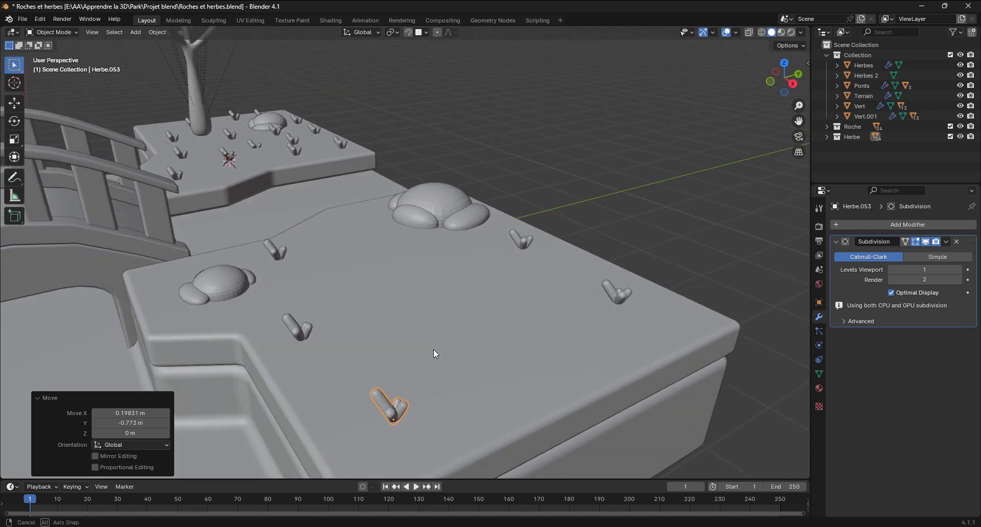
Place the 3D cursor on the terrain's flat top among the rocks and tufts, and deselect tuft Herbe.053
scroll(458, 273, down, 2)
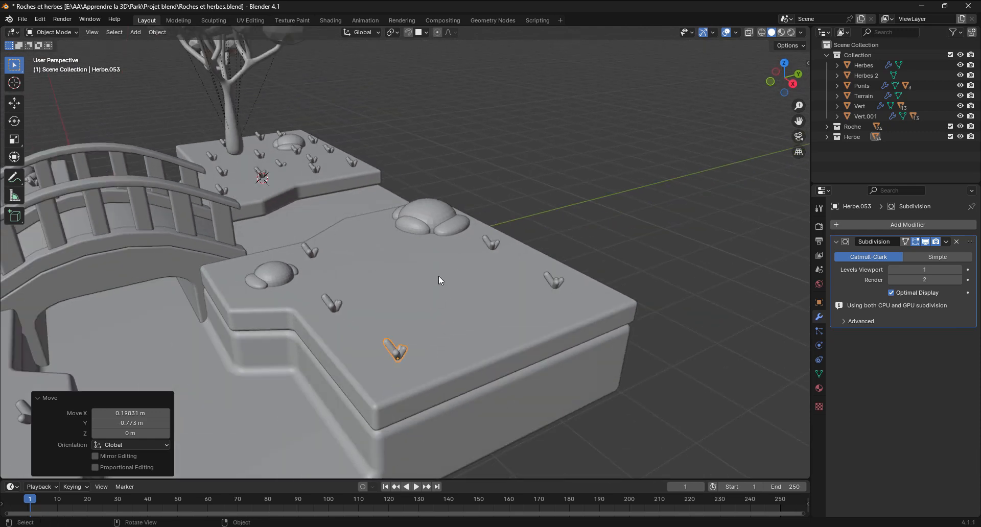
middle_drag(438, 280, 452, 314)
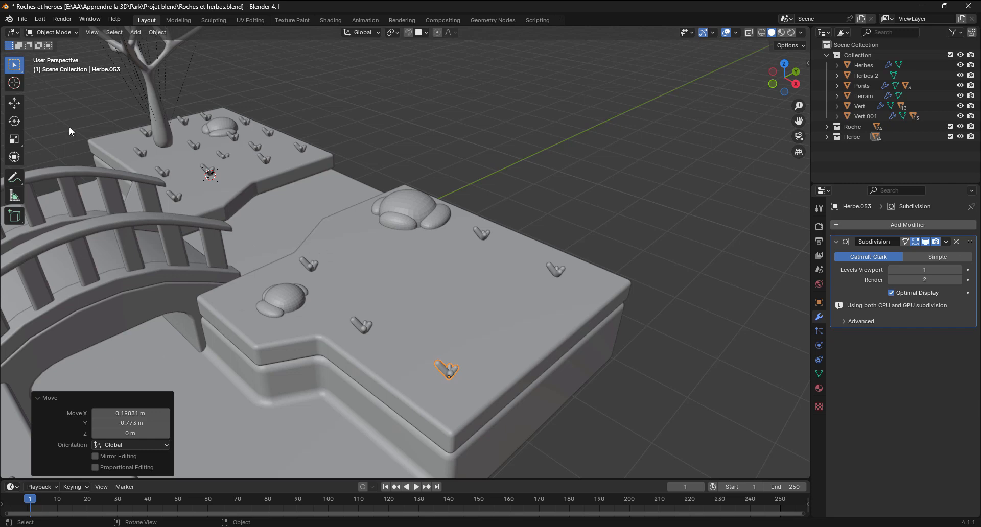
click(15, 88)
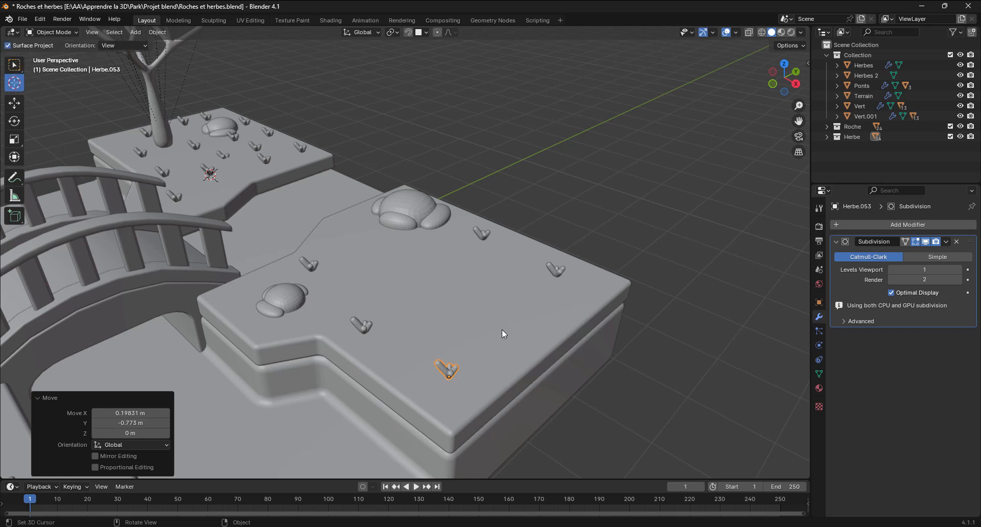
click(447, 284)
mouse_move(483, 318)
middle_down()
mouse_move(452, 305)
mouse_move(479, 305)
middle_up()
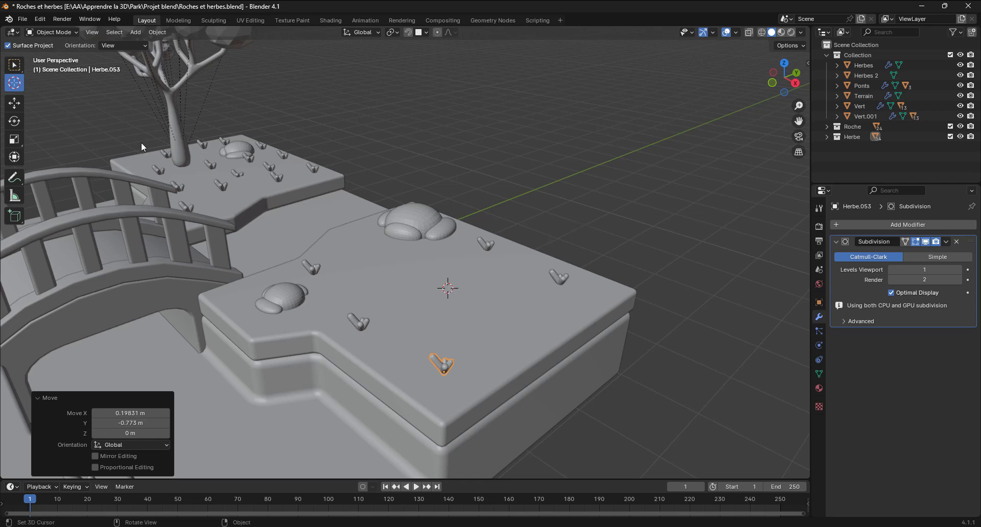
key(w)
click(590, 182)
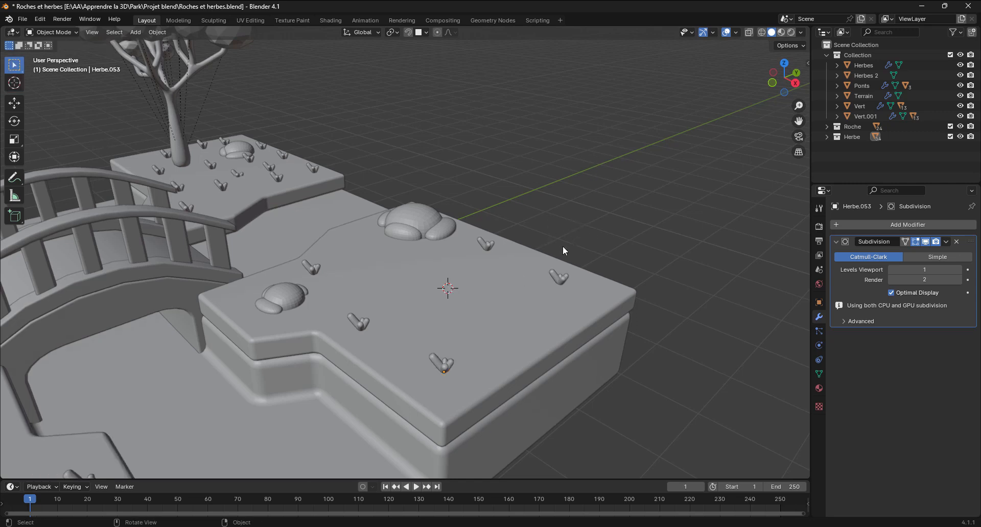
Add a single-vertex mesh object at the 3D cursor on the terrain
key(shift+a)
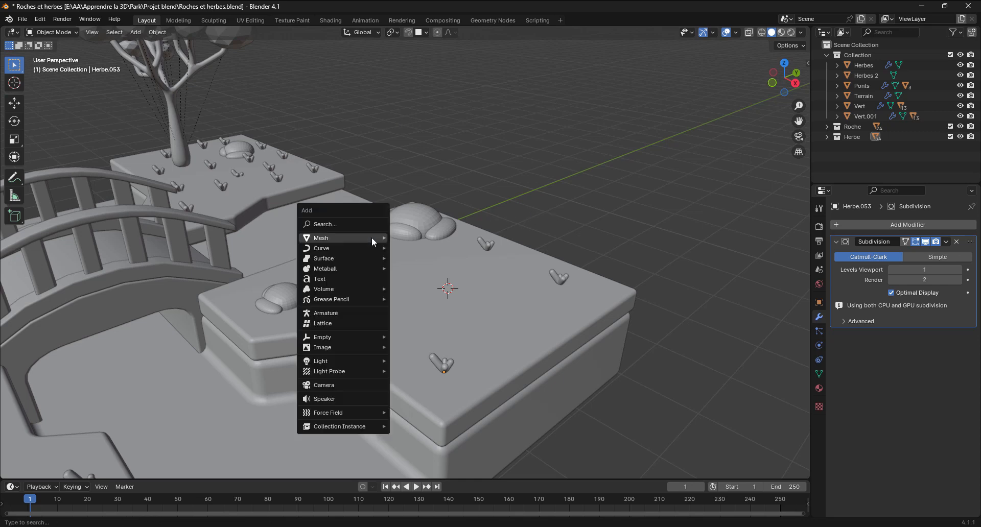
mouse_move(380, 237)
mouse_move(418, 362)
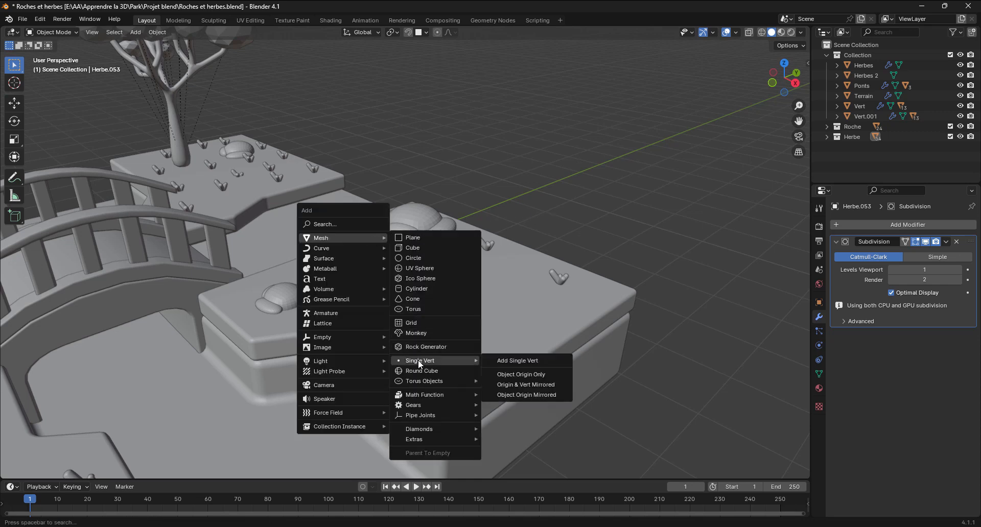
click(511, 358)
middle_drag(463, 328, 464, 327)
scroll(463, 298, up, 1)
shift+middle_drag(454, 292, 405, 290)
In top view, try to move the new vertex about 0.78 m in X and -0.06 m in Y
key(KP_7)
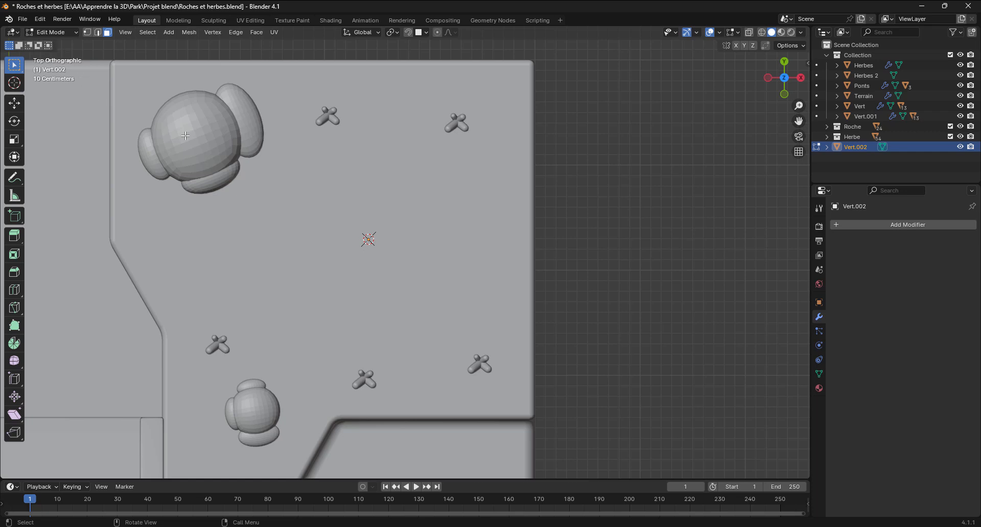
key(g)
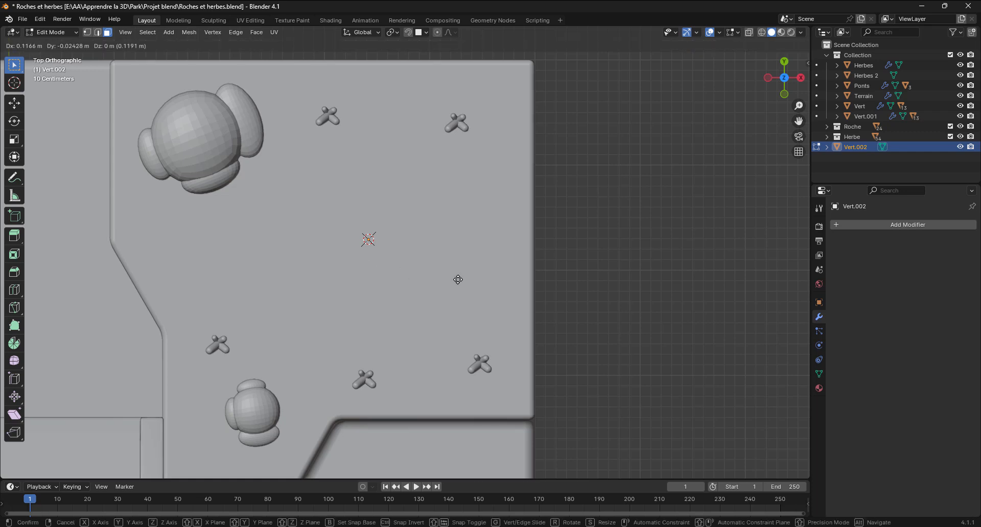
click(484, 276)
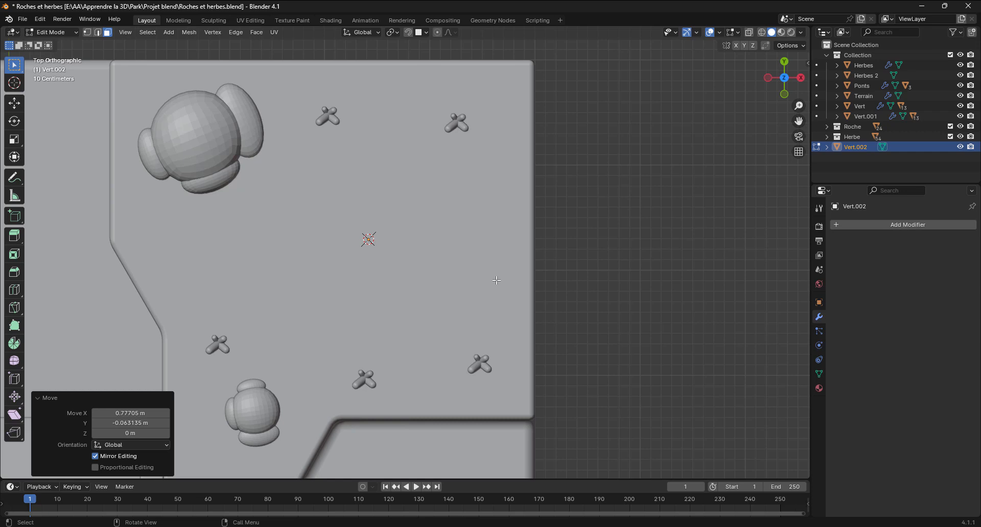
middle_drag(496, 280, 407, 190)
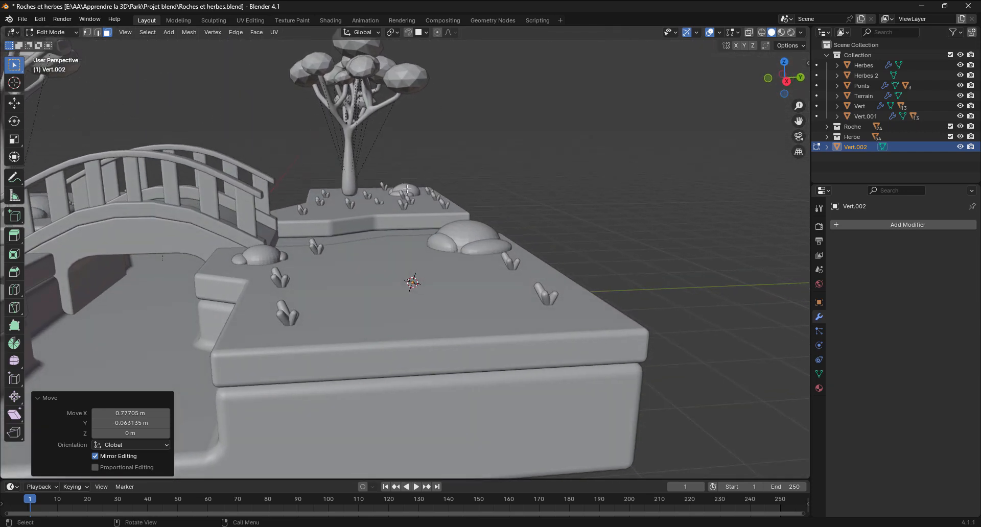
Switch the viewport to wireframe shading and try to box-select the new vertex around the 3D cursor
key(z)
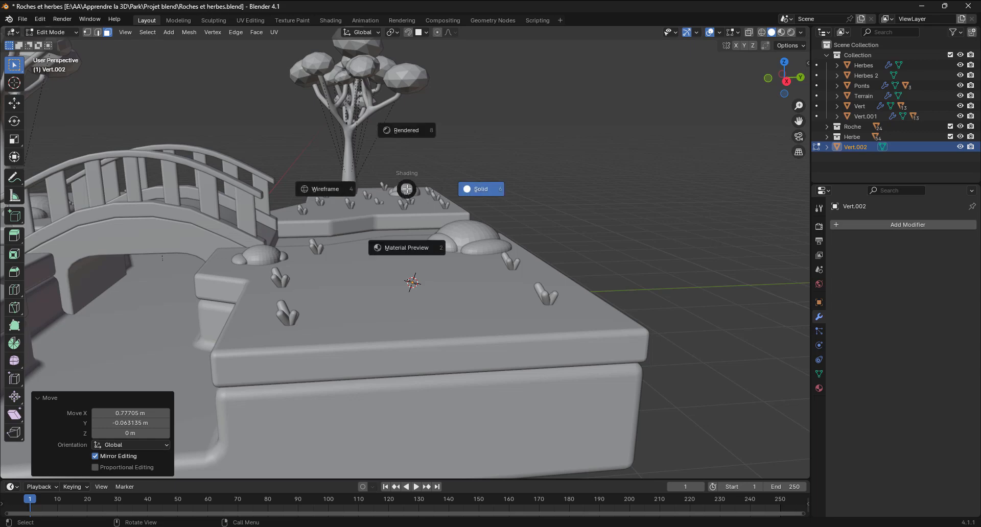
click(326, 194)
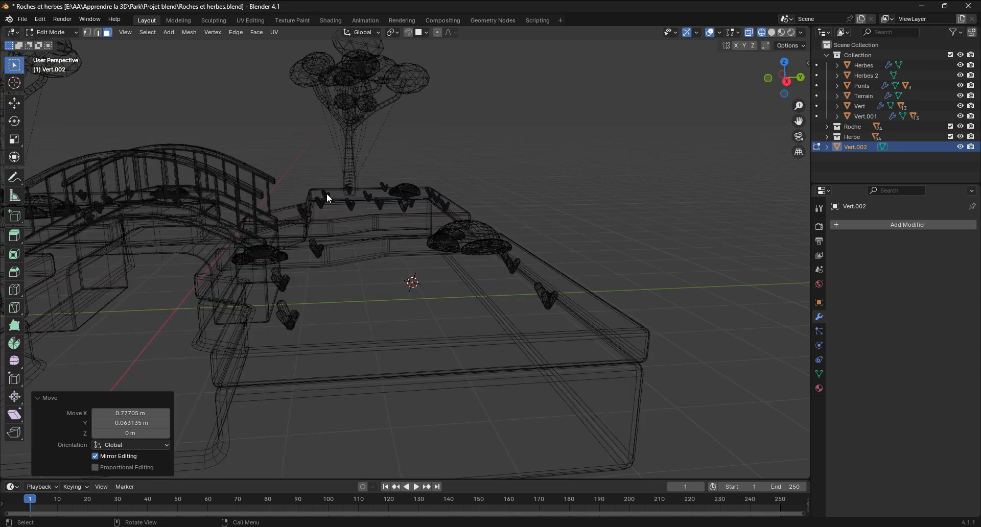
middle_drag(421, 305, 462, 335)
drag(297, 250, 486, 346)
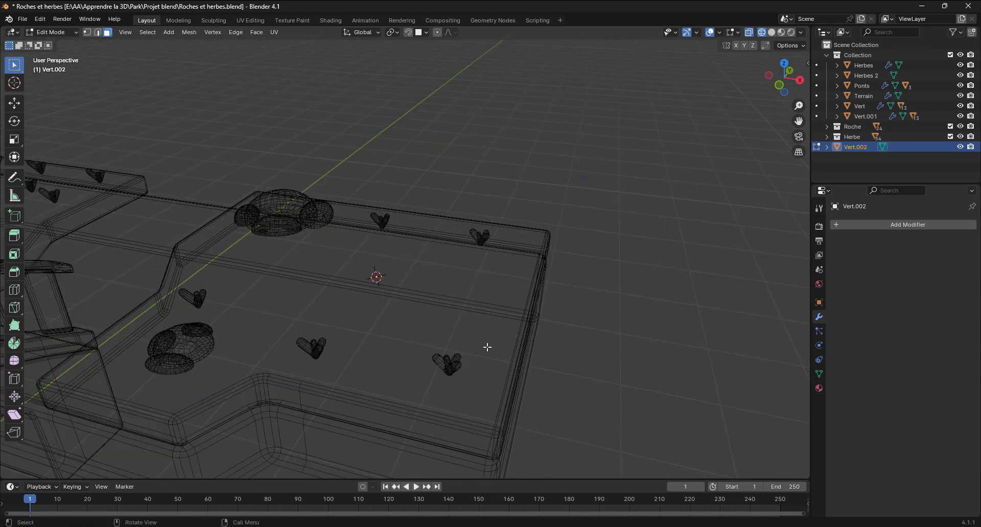
middle_drag(486, 346, 463, 303)
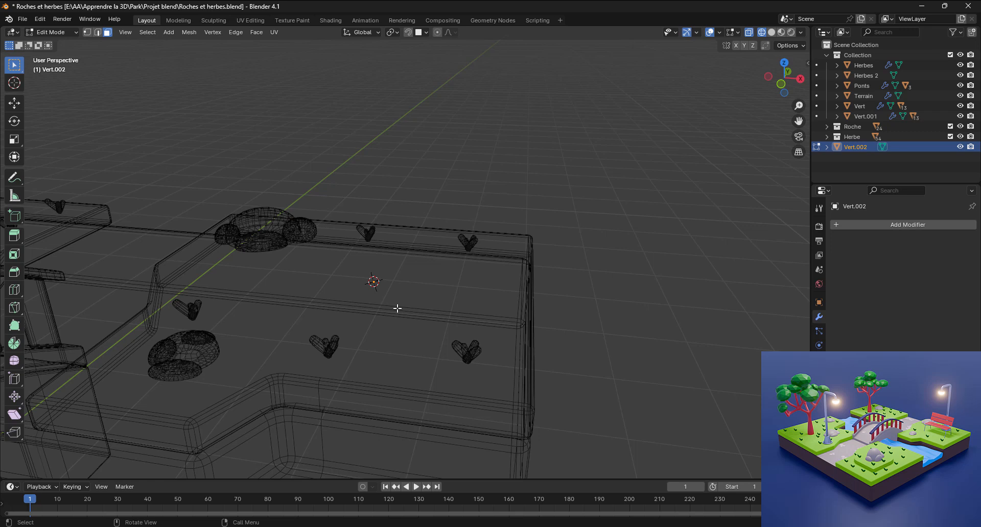
Add a single vertex at the 3D cursor again, inside the mesh being edited
key(ctrl)
key(shift+a)
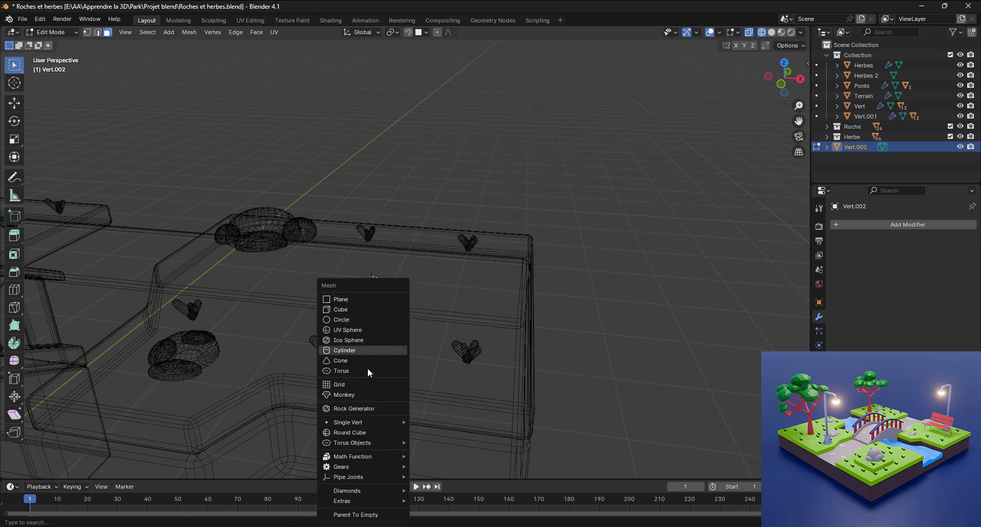
mouse_move(369, 423)
click(429, 421)
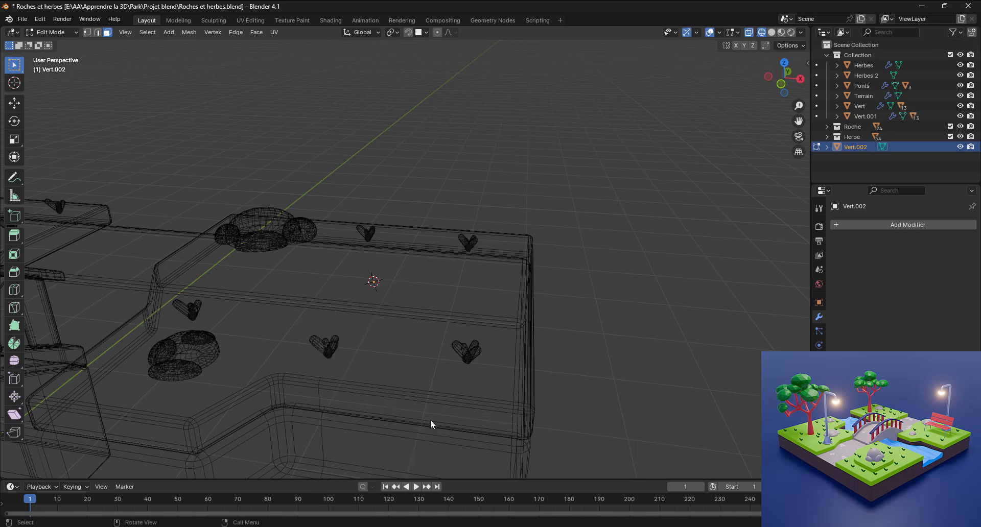
key(g)
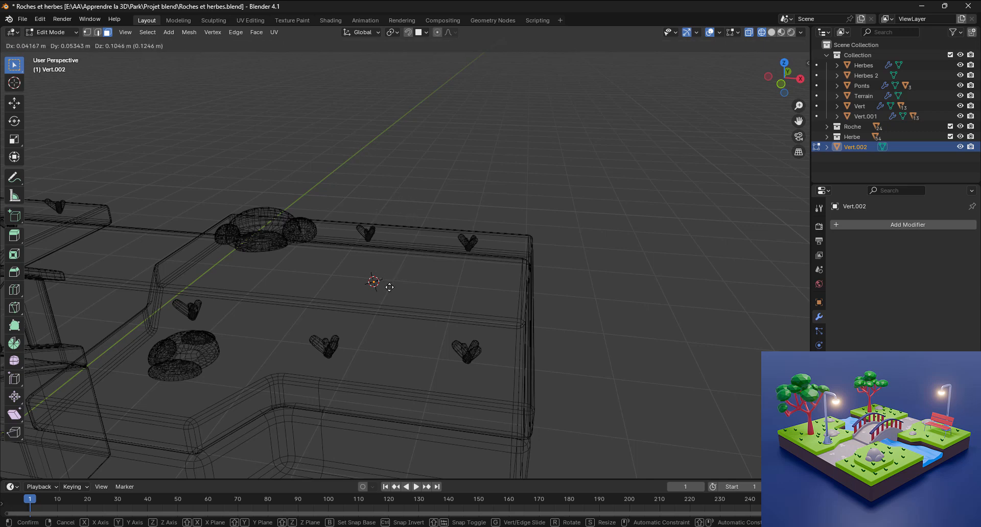
right_click(398, 165)
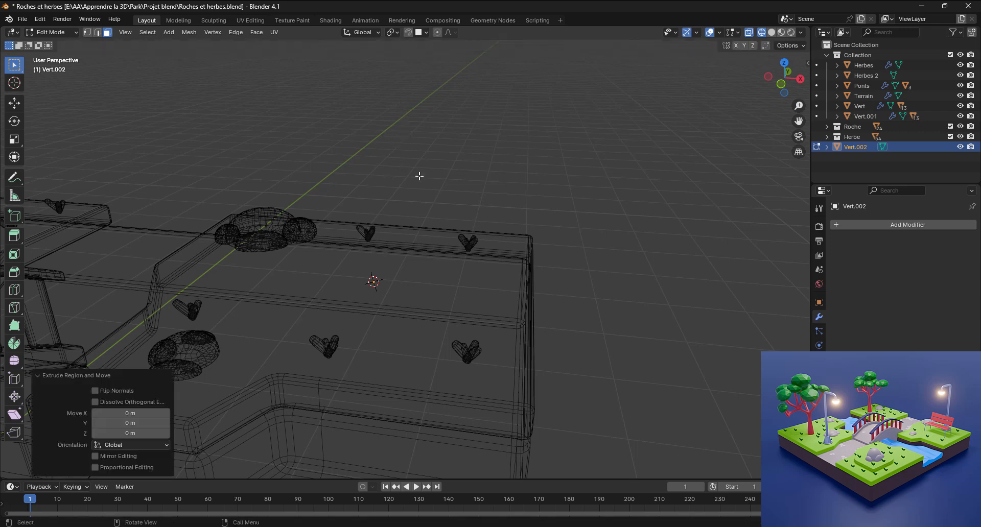
In vertex select mode, extrude the vertex about 1 m straight up along Z, and return to solid shading
click(86, 32)
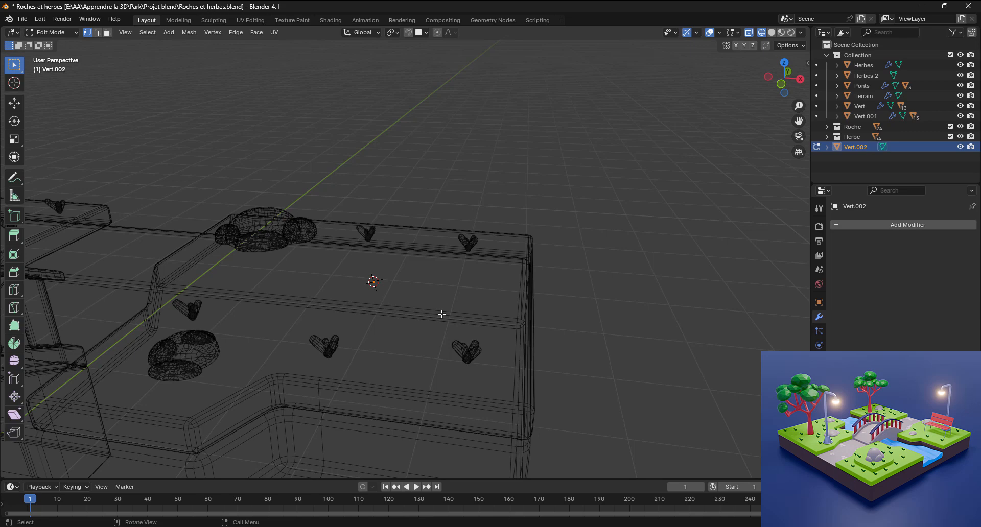
key(e)
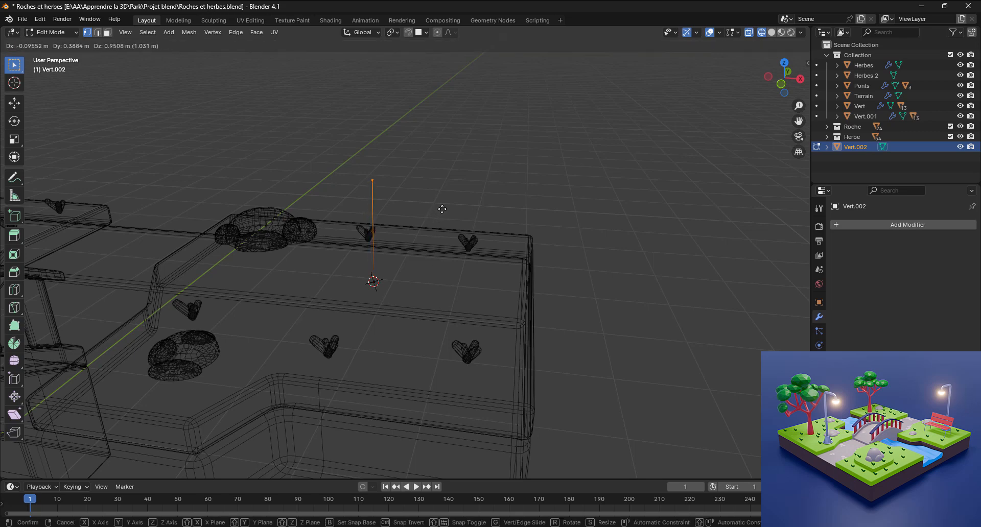
key(z)
click(443, 205)
mouse_move(454, 247)
middle_down()
mouse_move(417, 230)
mouse_move(445, 246)
middle_up()
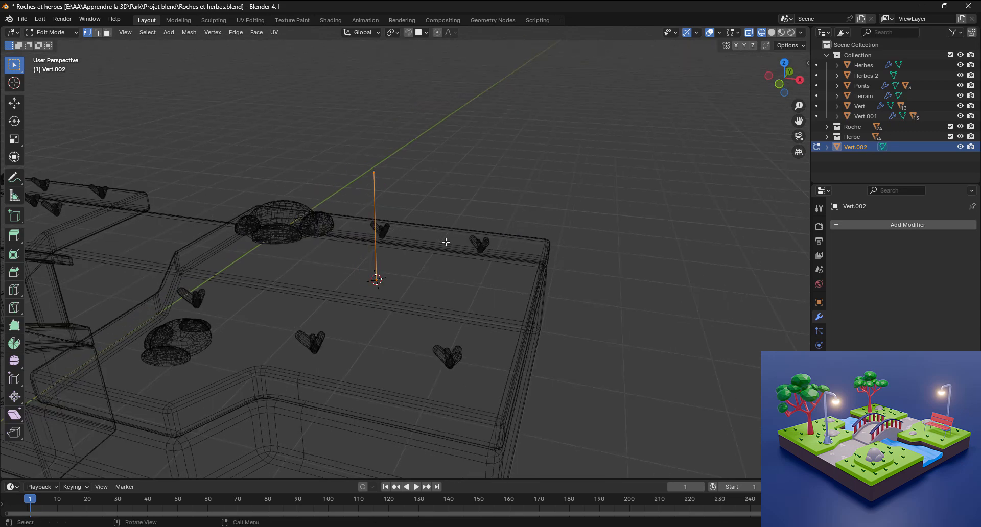
middle_drag(455, 301, 476, 298)
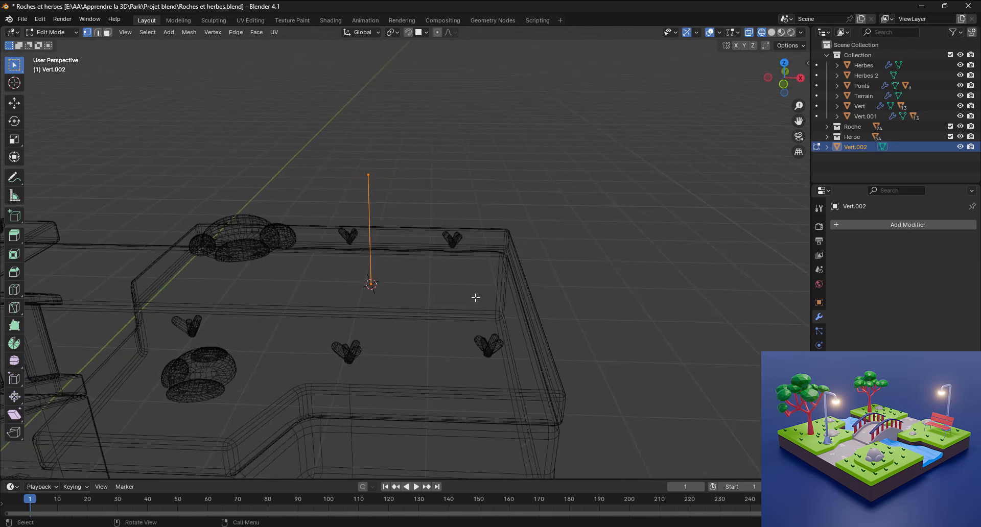
key(z)
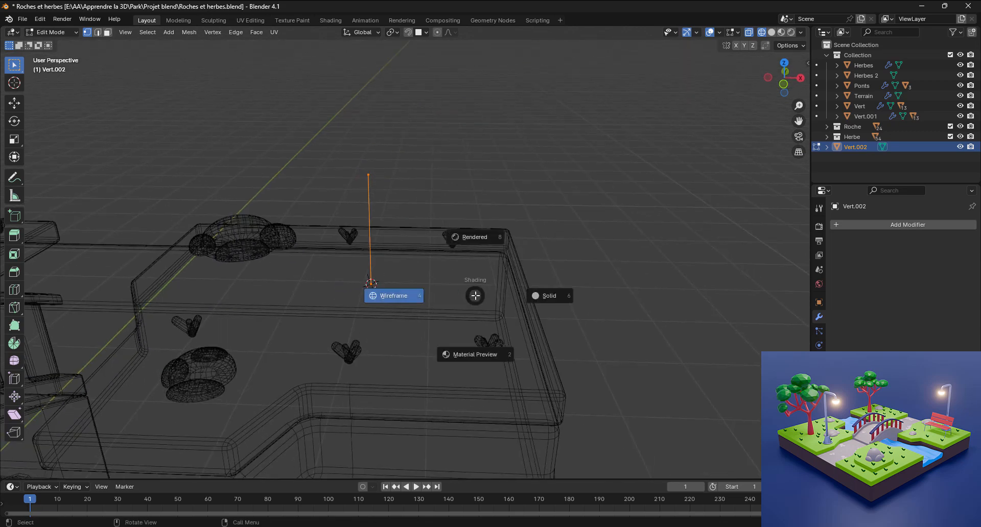
click(541, 296)
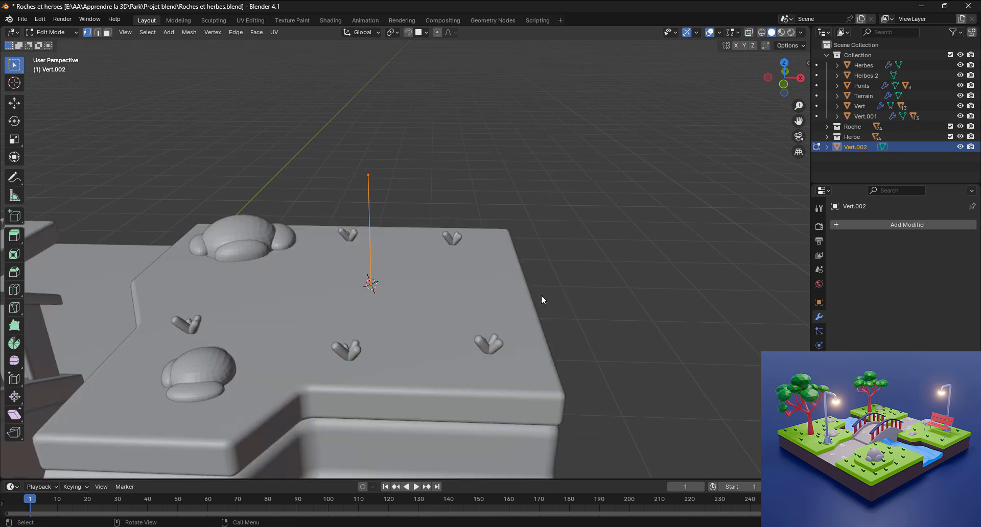
In top view, move the vertical edge about 0.87 m in X and -0.30 m in Y away from the 3D cursor
middle_drag(437, 303, 409, 313)
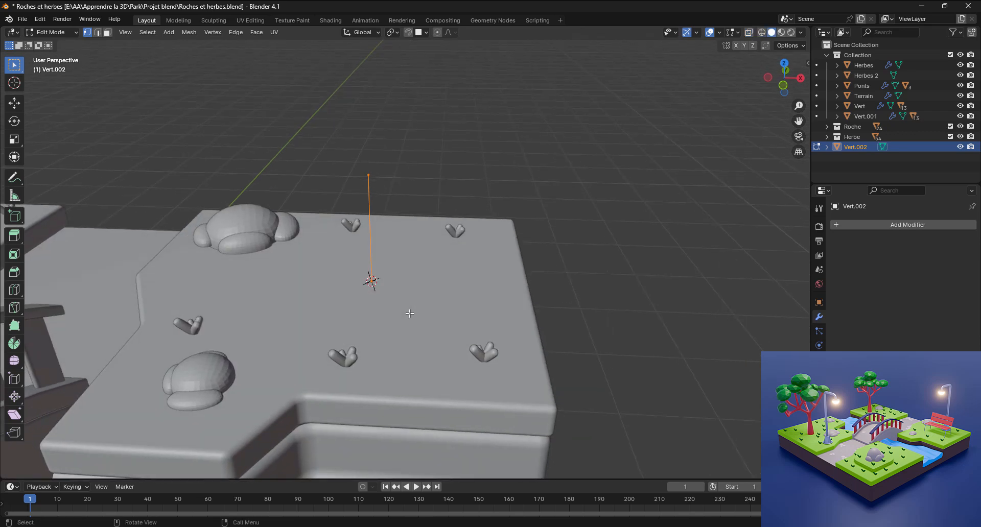
key(KP_7)
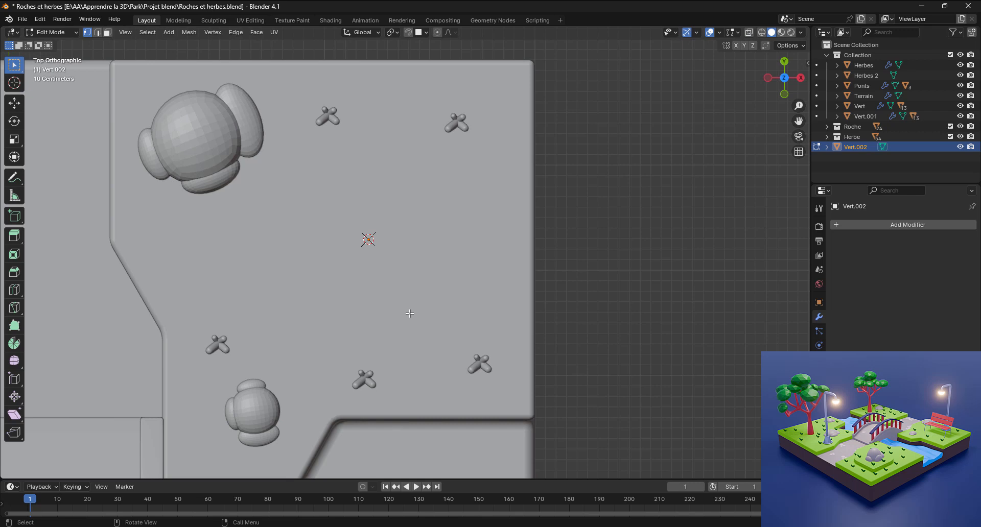
key(g)
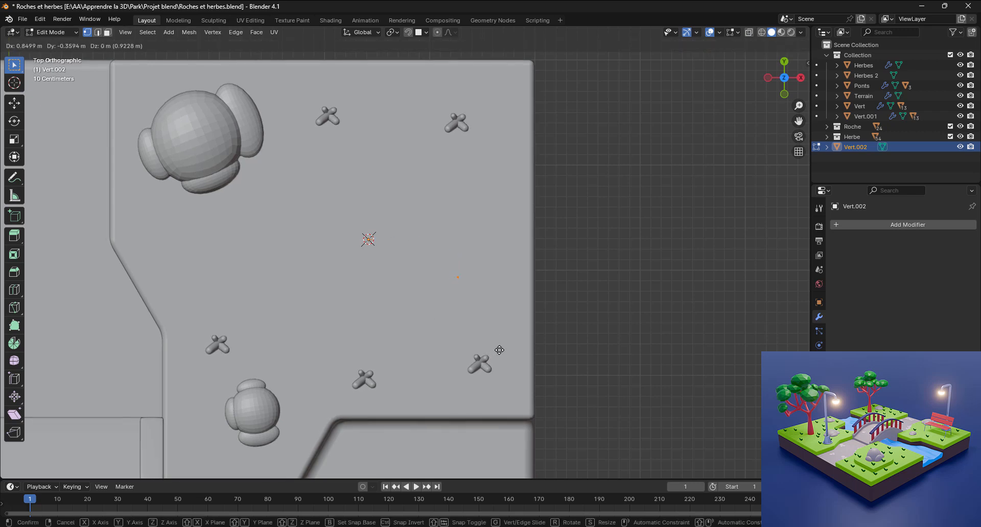
click(502, 344)
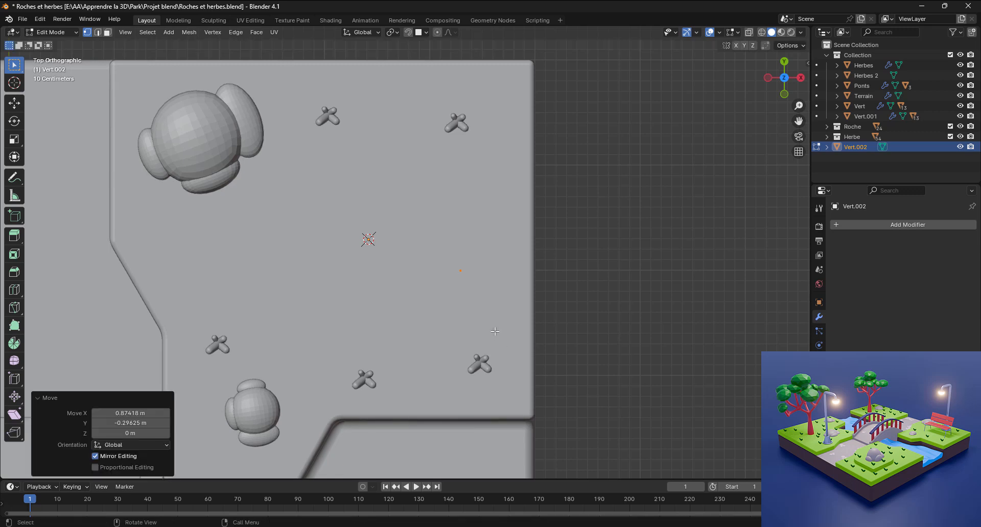
Add a Mirror modifier to the vertical edge and mirror it across both the X and Y axes
click(885, 225)
mouse_move(887, 228)
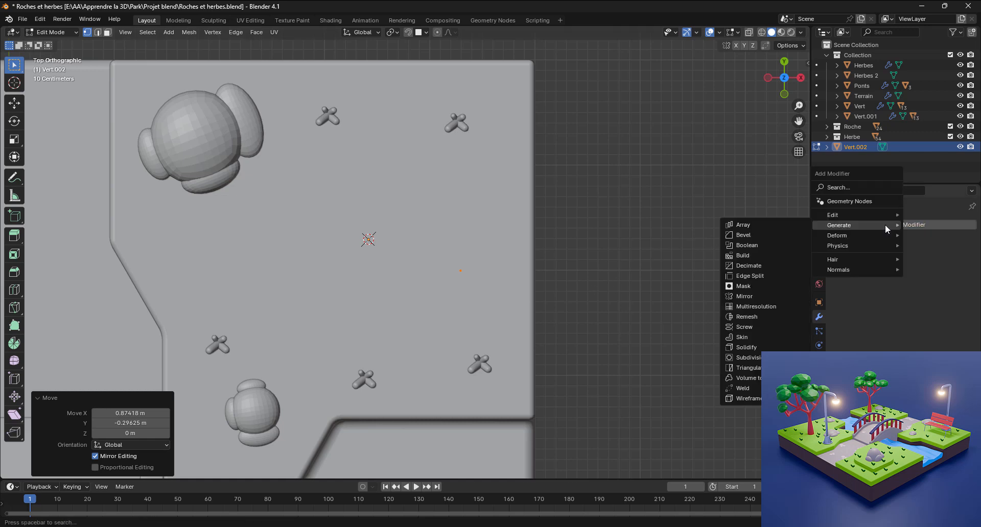
click(751, 295)
middle_drag(552, 307, 478, 211)
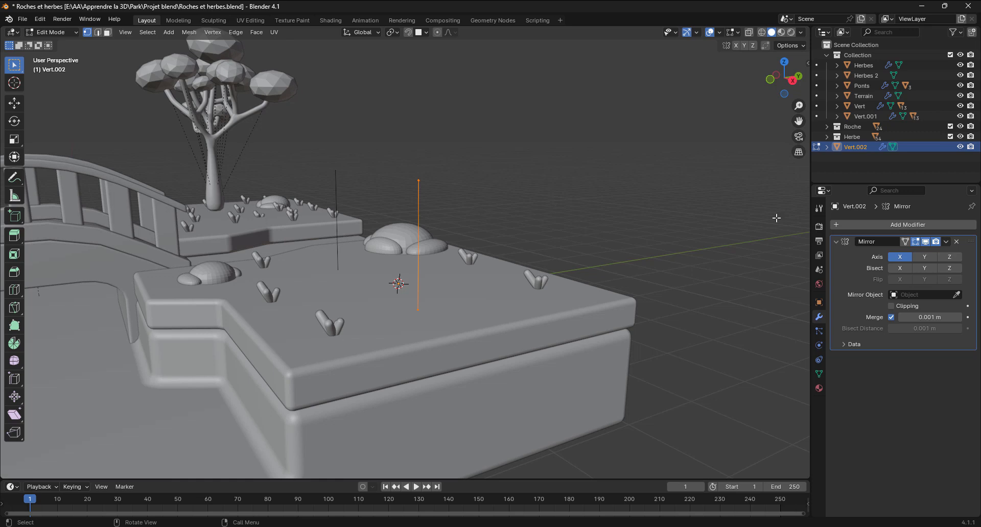
click(923, 258)
middle_drag(451, 222, 424, 255)
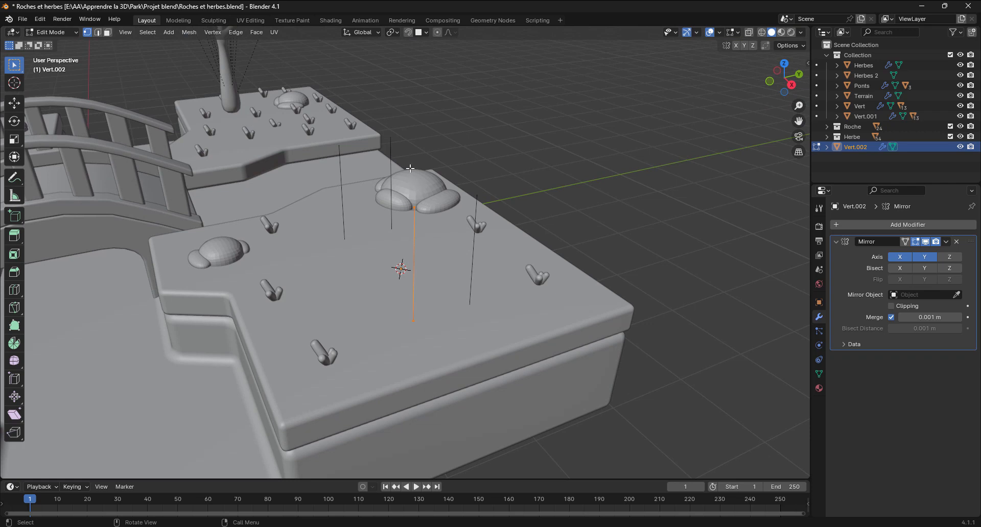
Lower the edge's upper vertex about 0.57 m along Z to shorten the mirrored uprights
click(414, 206)
key(g)
key(z)
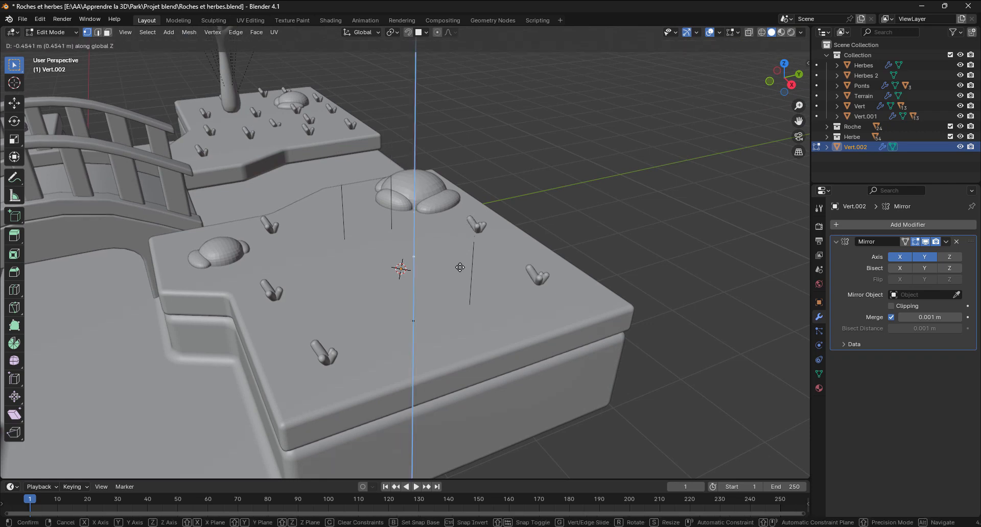
click(461, 276)
middle_drag(460, 276, 470, 254)
scroll(468, 252, up, 3)
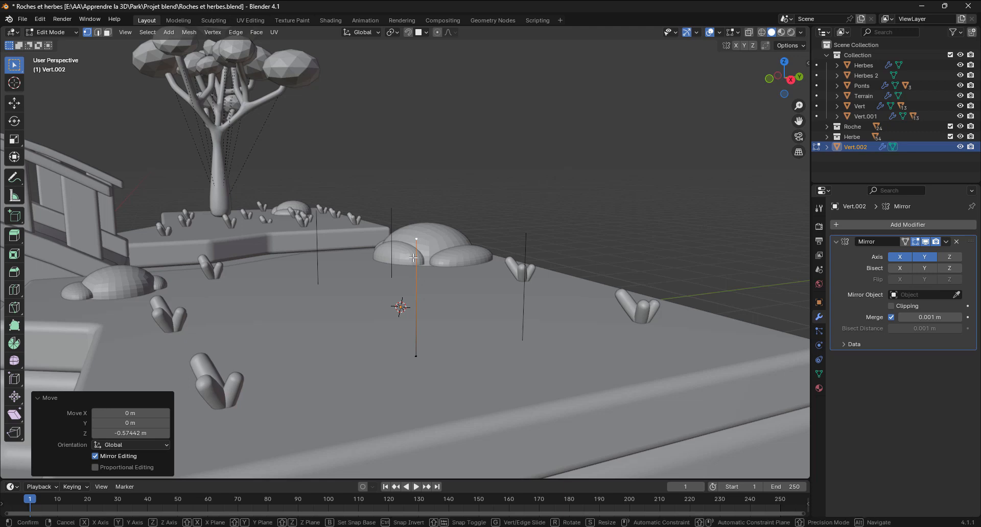
key(g)
key(Escape)
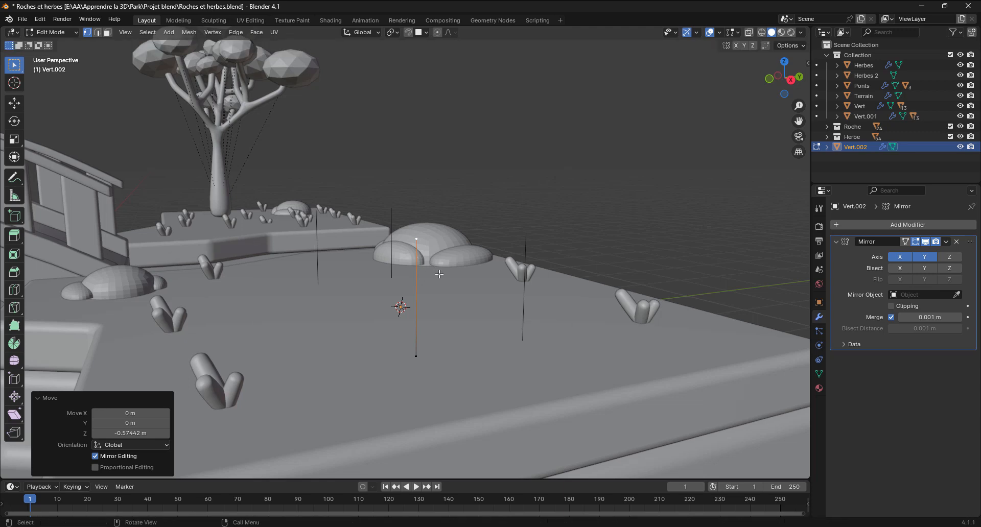
Enable clipping in the Mirror modifier and extrude the upright's upper vertex along Y to the mirror plane, joining the paired uprights
key(g)
key(y)
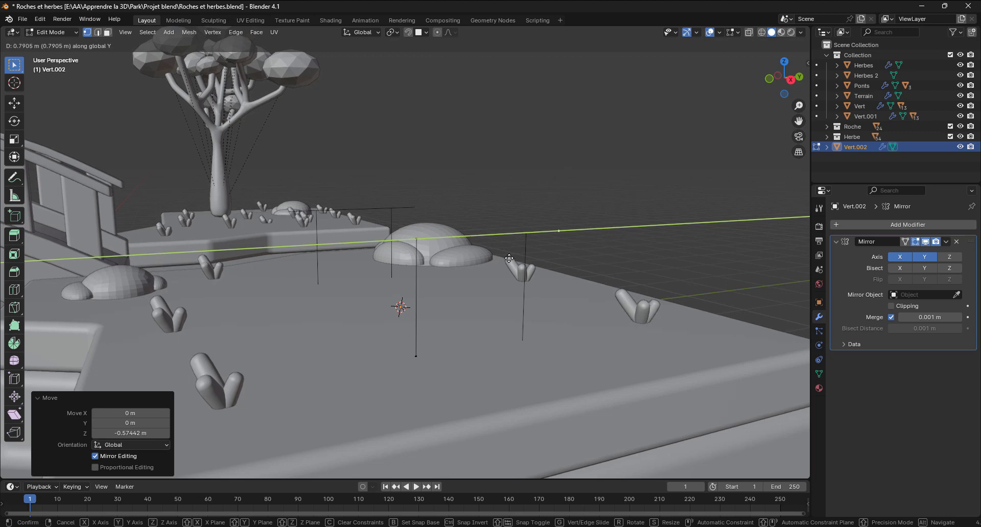
click(452, 261)
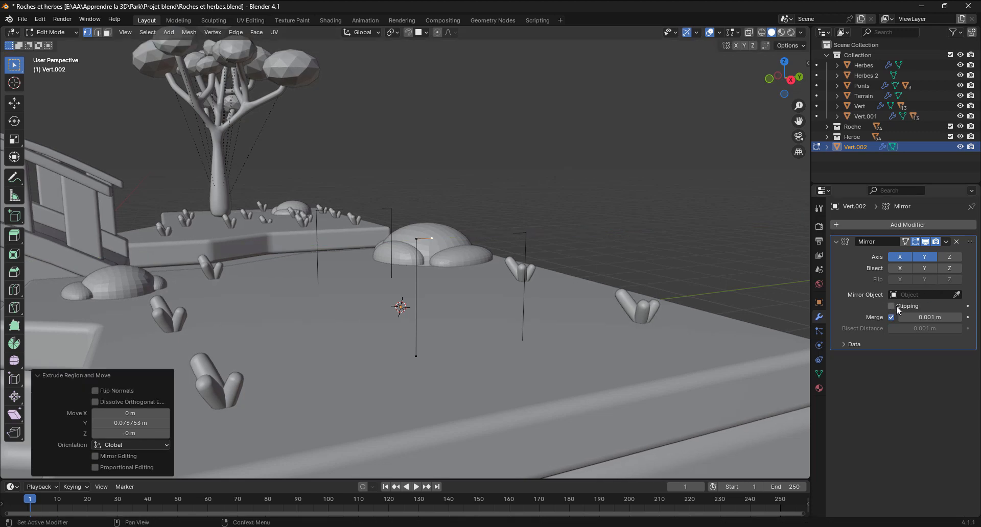
scroll(506, 233, up, 3)
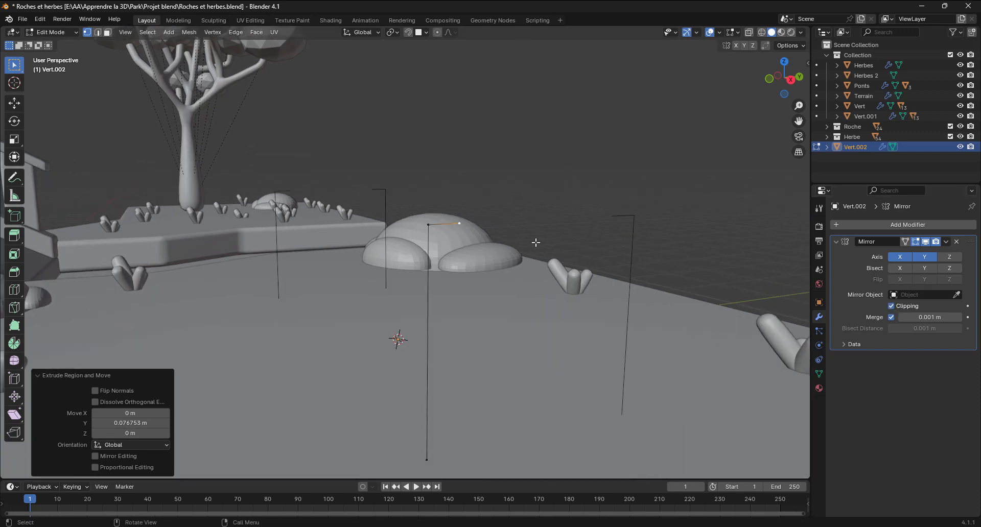
middle_drag(495, 263, 478, 270)
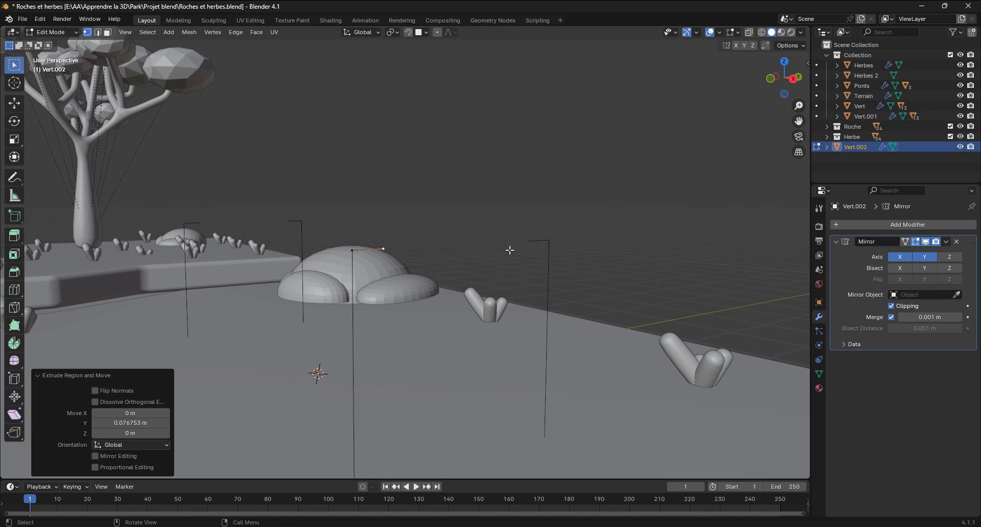
key(e)
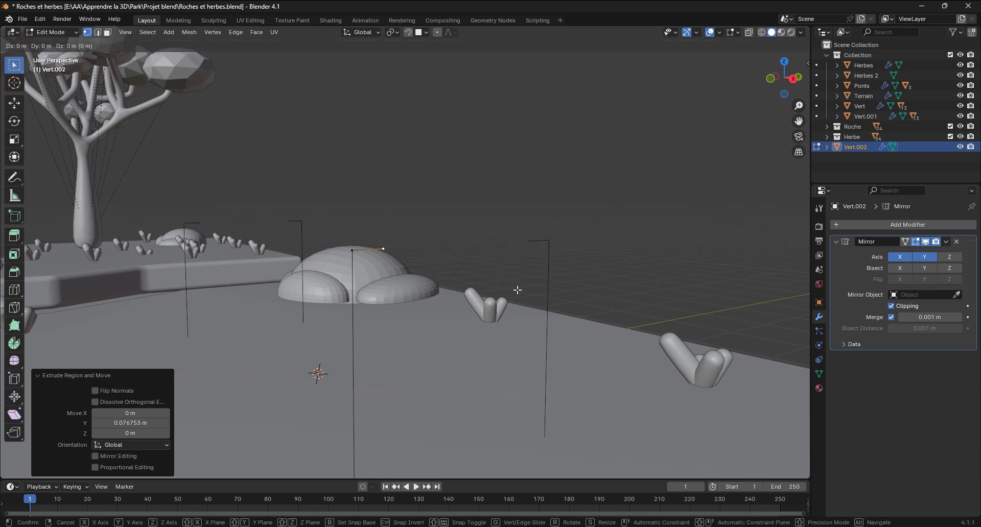
key(y)
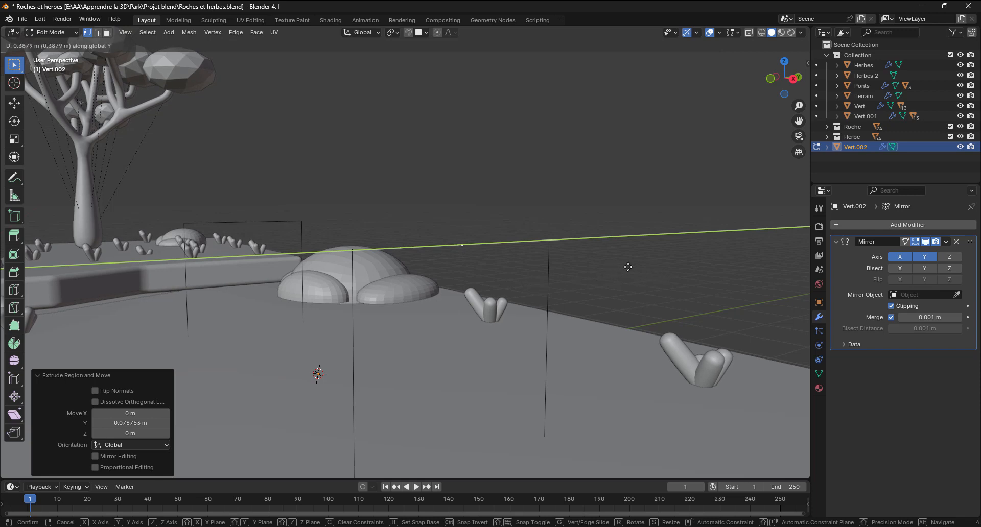
click(645, 265)
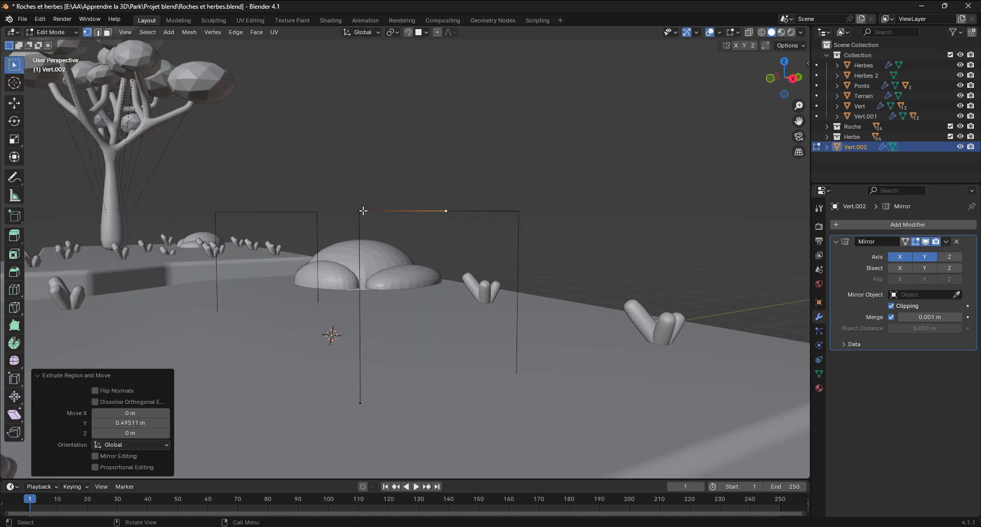
Round the frame's upper corner with a vertex bevel about 0.1 m wide and 7 segments
scroll(379, 208, up, 2)
key(ctrl+b)
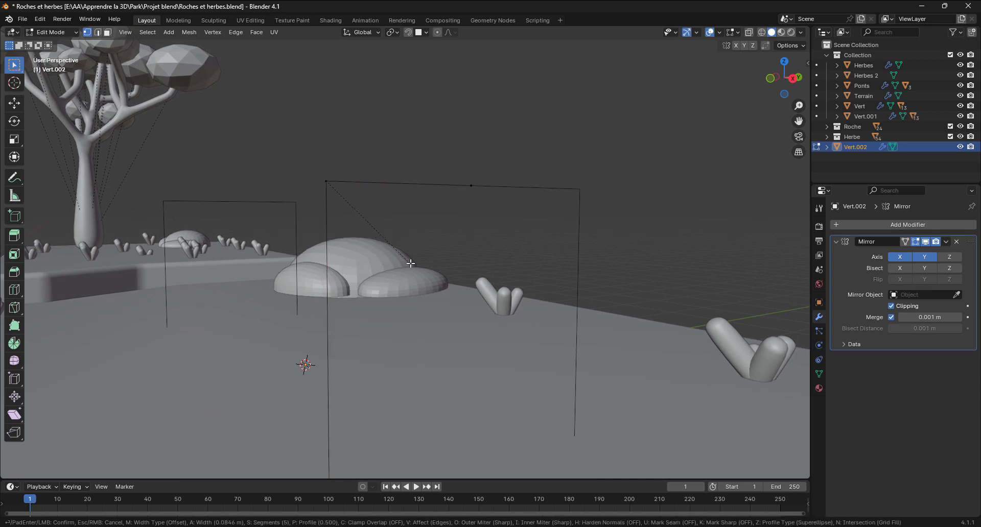
key(v)
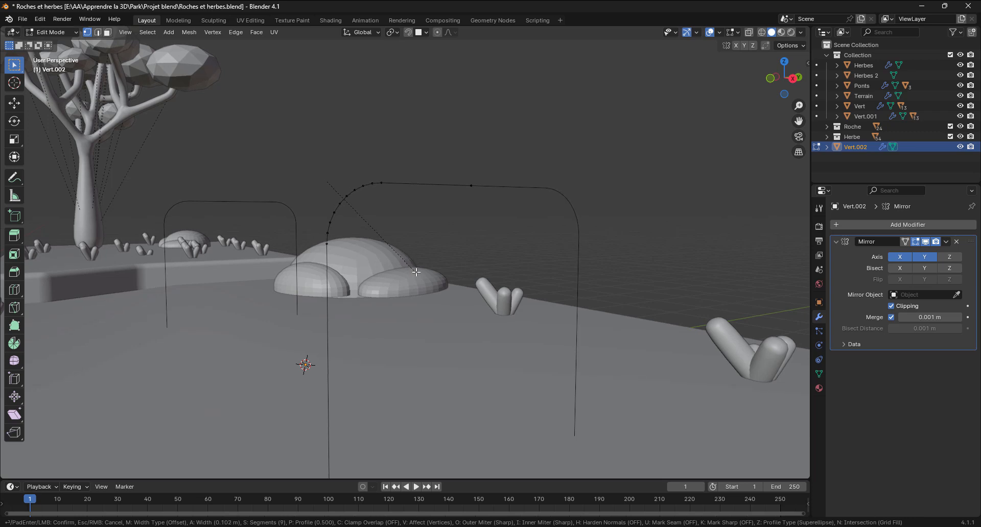
scroll(416, 272, up, 1)
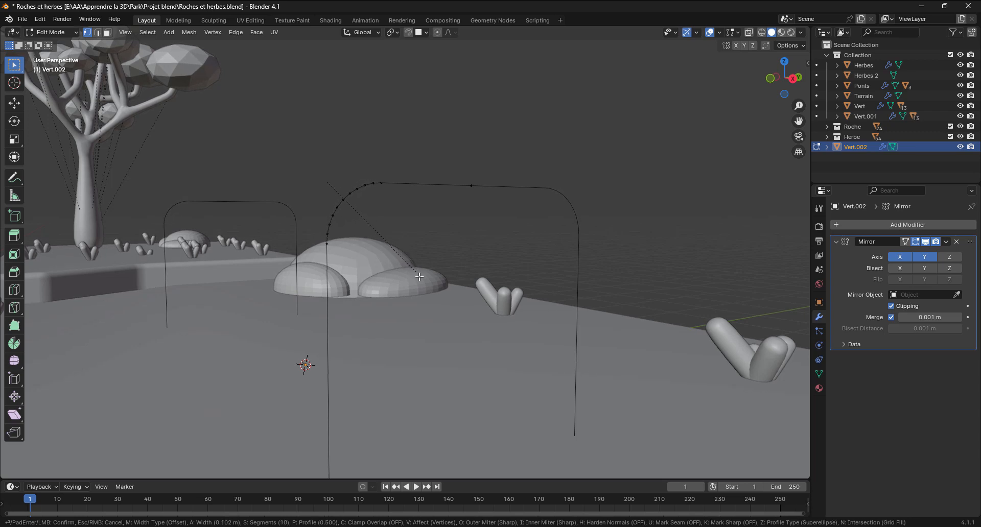
scroll(419, 277, down, 2)
click(409, 276)
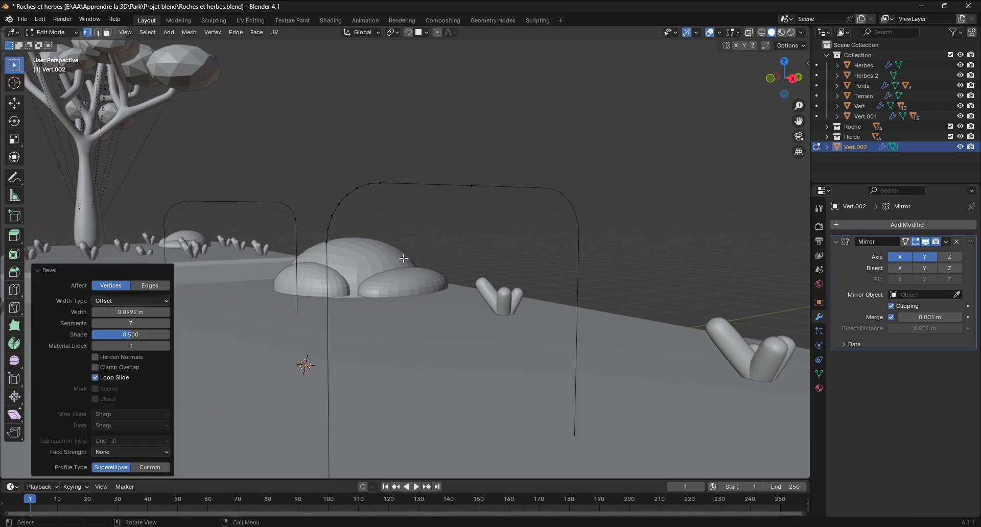
Move the leg's bottom vertex about -0.105 m along Y to splay the mirrored legs outward
scroll(401, 286, down, 3)
click(340, 394)
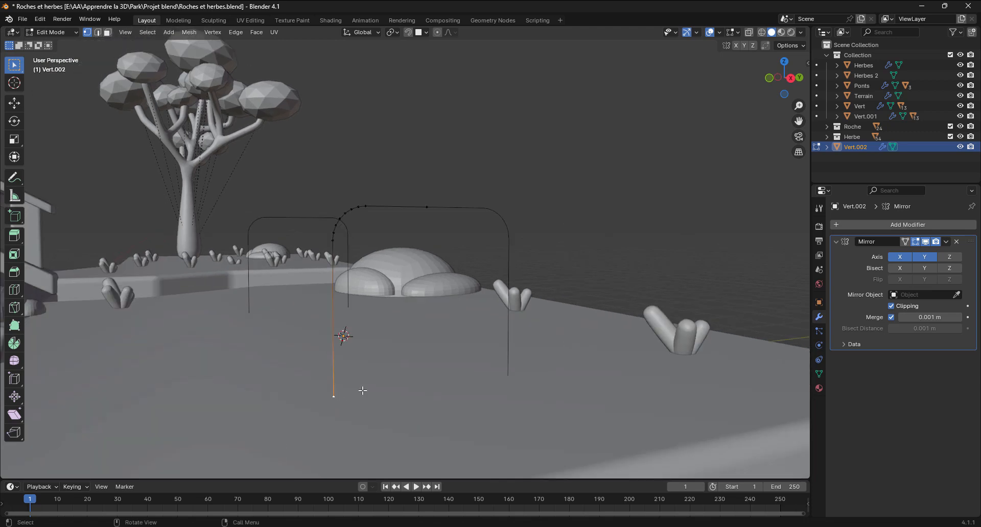
middle_drag(374, 381, 362, 401)
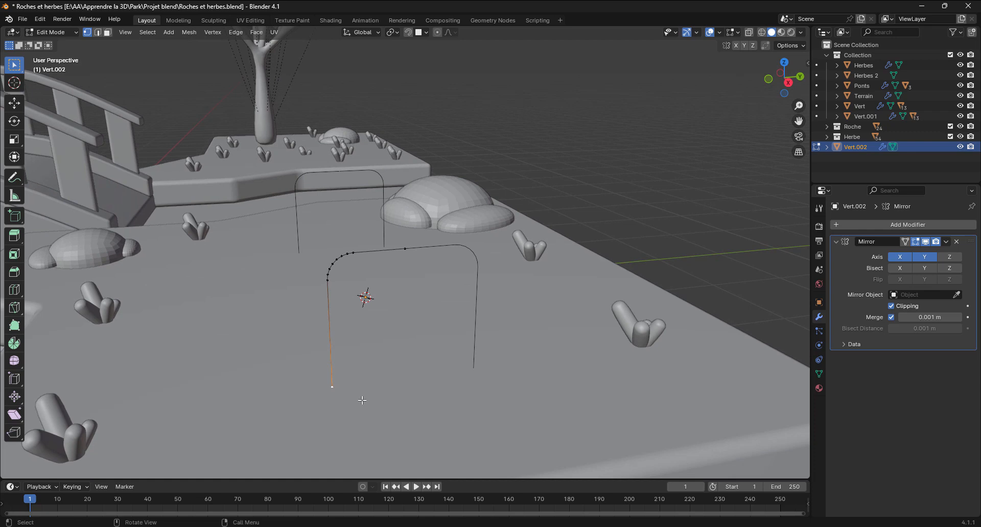
key(g)
key(y)
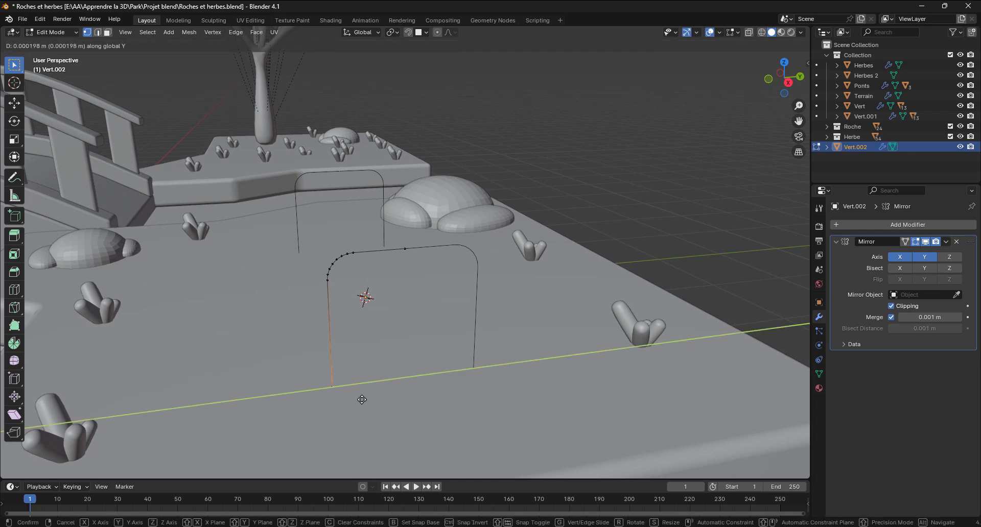
click(334, 402)
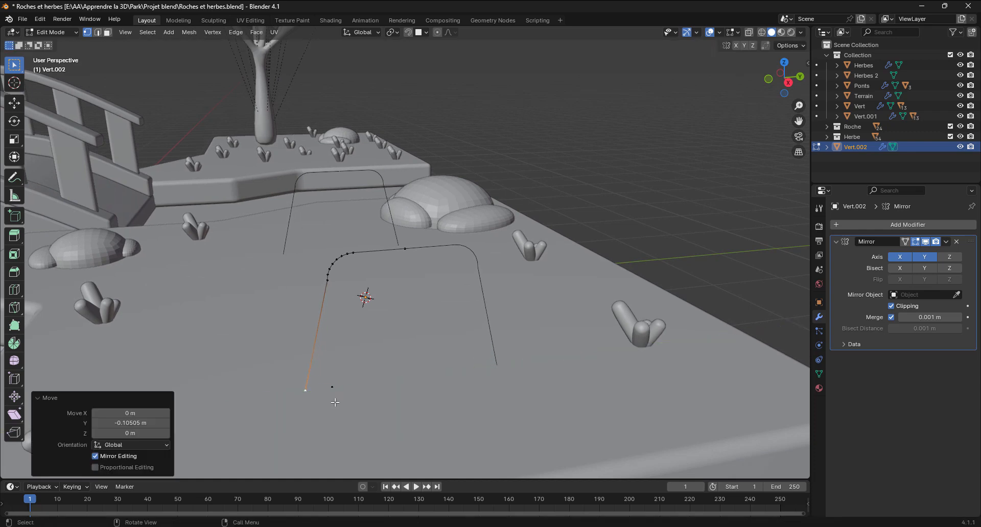
Duplicate the middle vertex of the frame's upper bar and offset the copy about -0.036 m along X
middle_drag(335, 402, 393, 385)
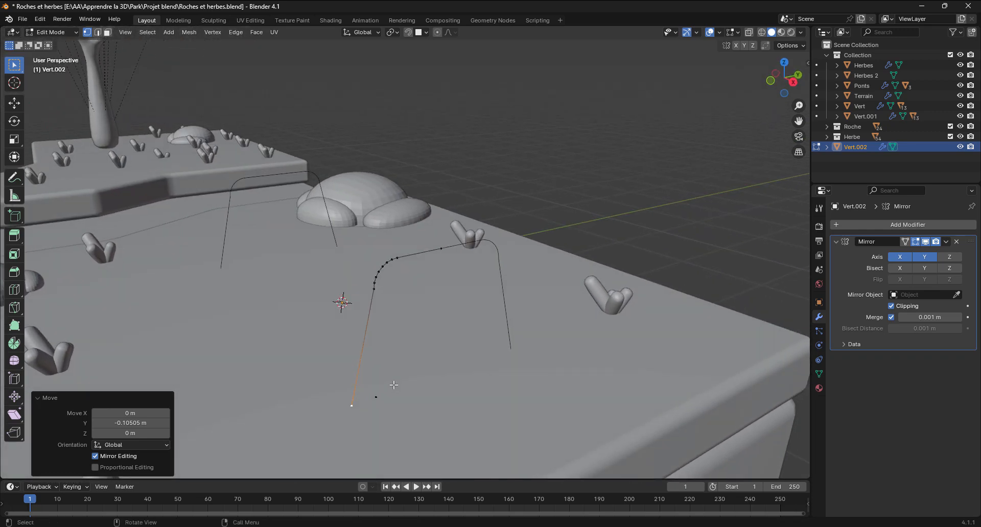
click(443, 253)
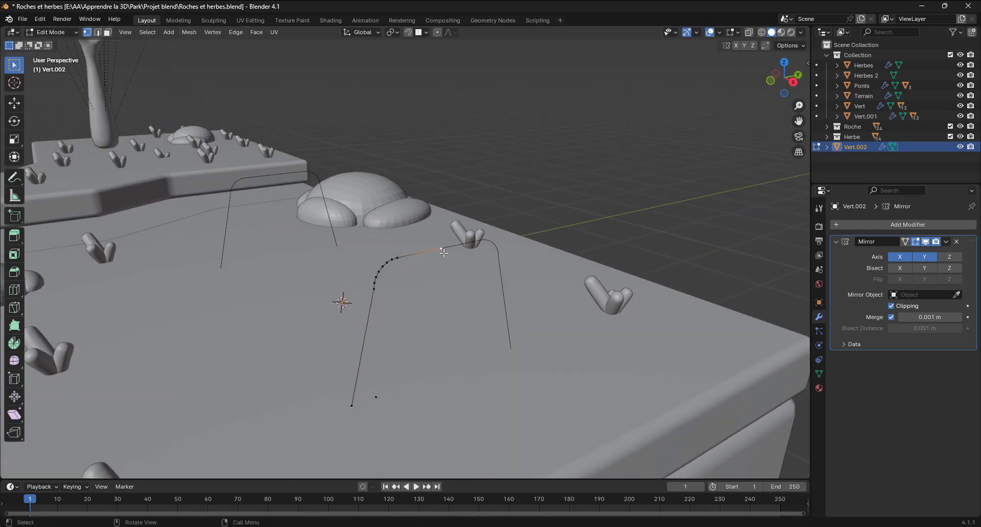
scroll(441, 252, up, 1)
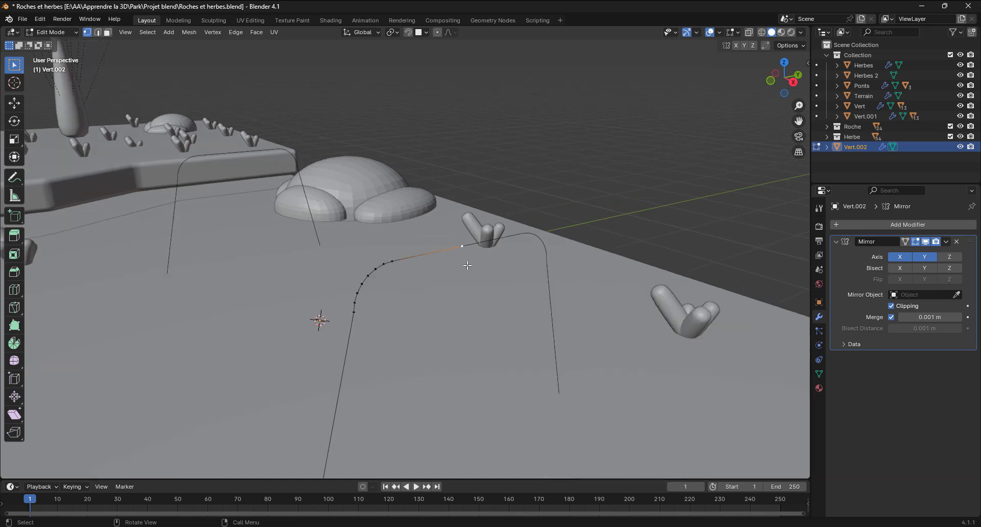
scroll(463, 369, up, 2)
key(g)
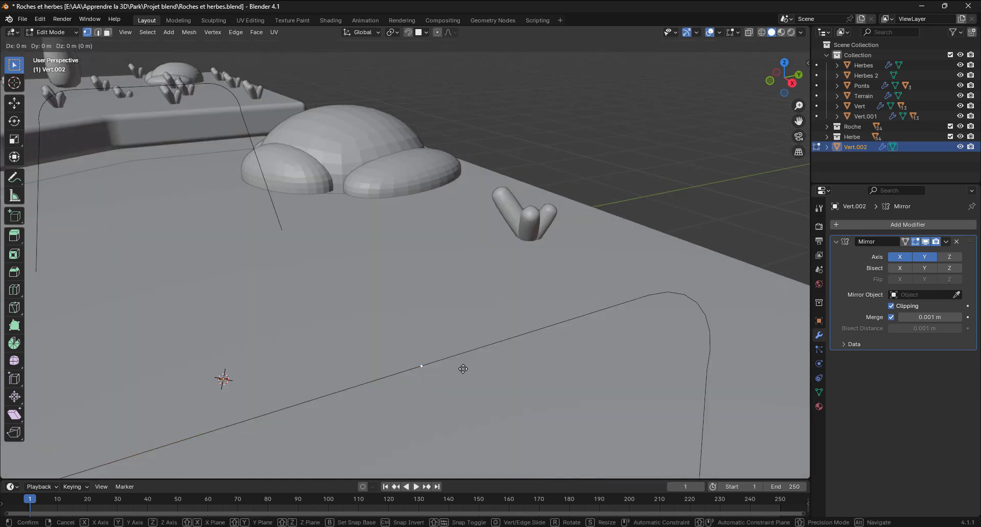
key(x)
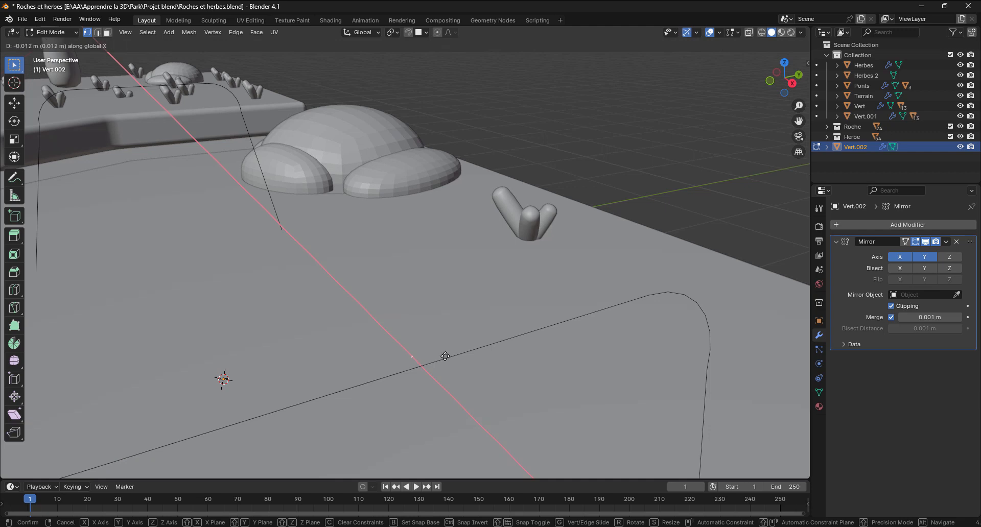
click(433, 350)
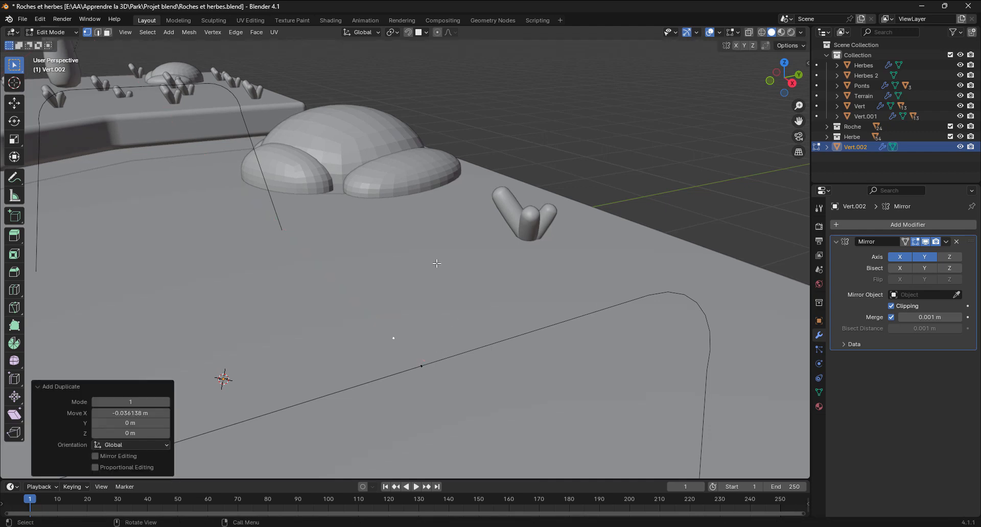
Separate the duplicated vertex into its own object and turn off the Y axis in that object's Mirror modifier
middle_drag(563, 300, 493, 327)
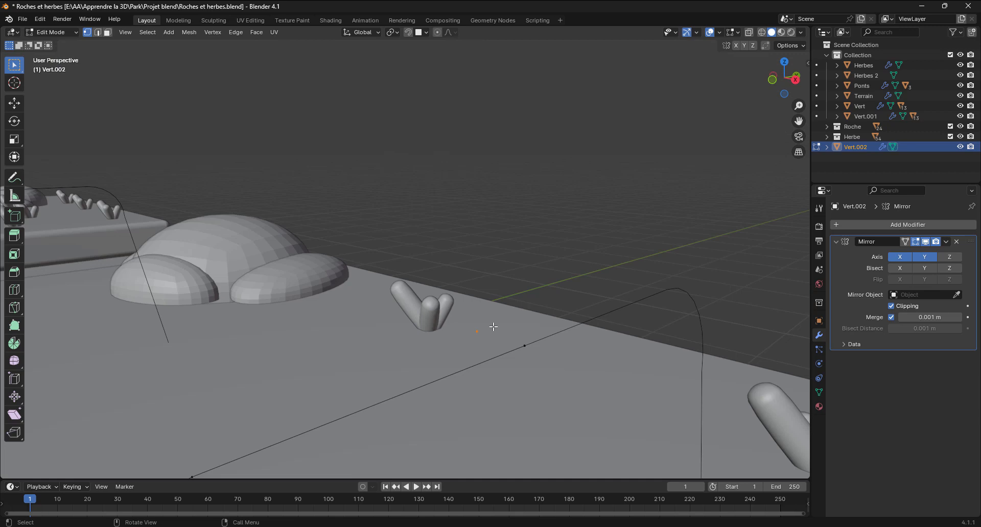
key(p)
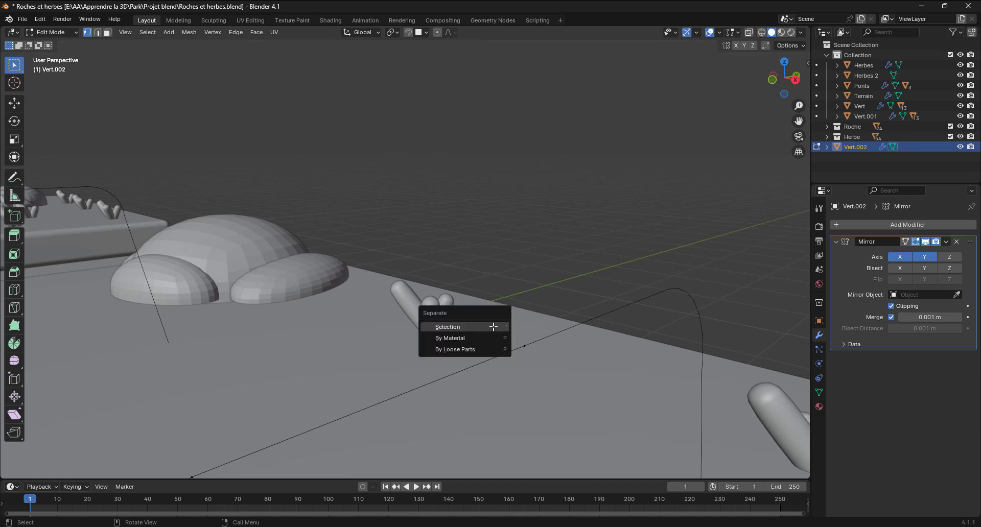
click(494, 326)
click(855, 157)
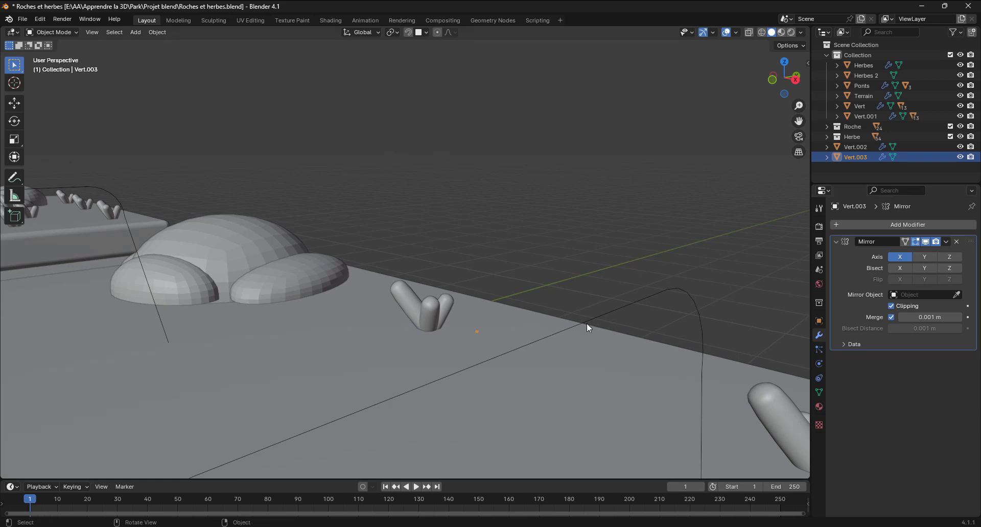
middle_drag(587, 326, 397, 361)
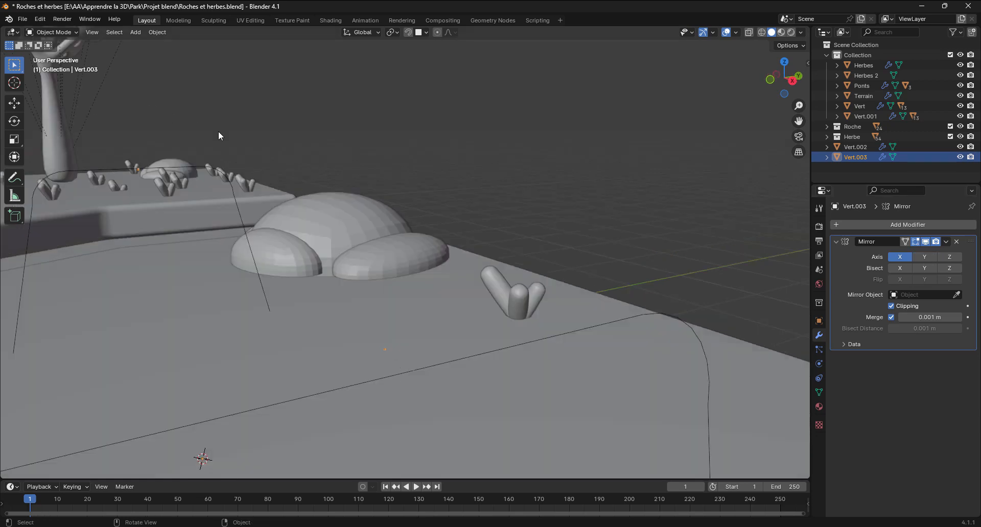
In right view, extrude the separated object's vertex about 0.345 m along Y, past the frame's rounded corner
key(Tab)
key(KP_3)
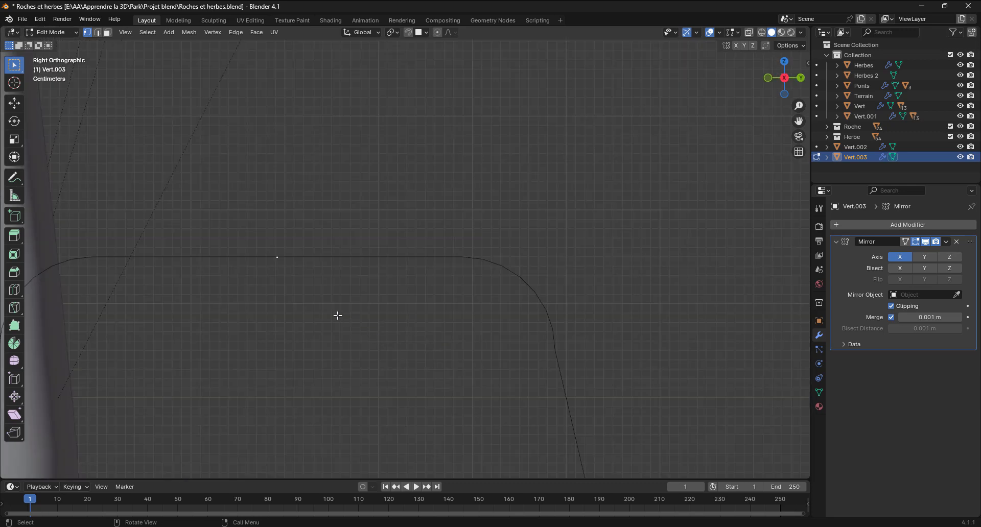
key(g)
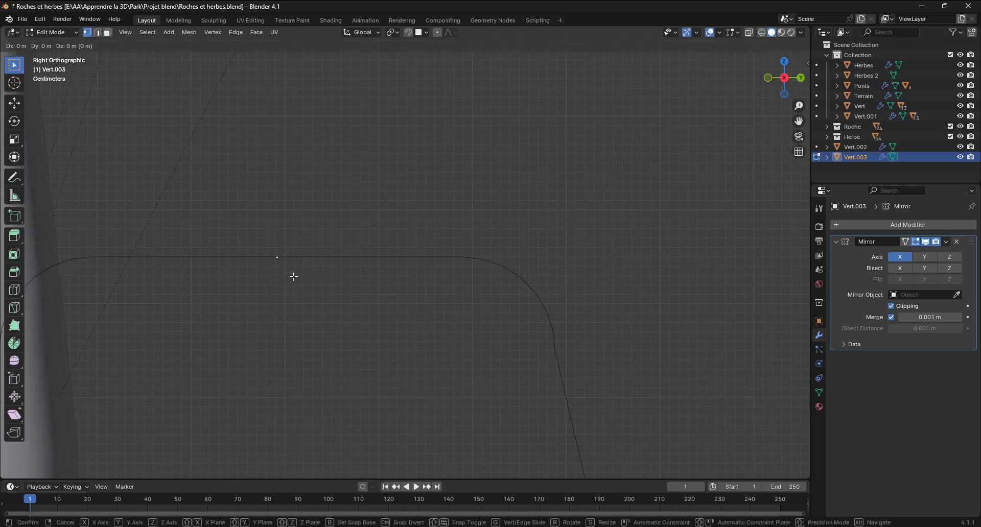
key(y)
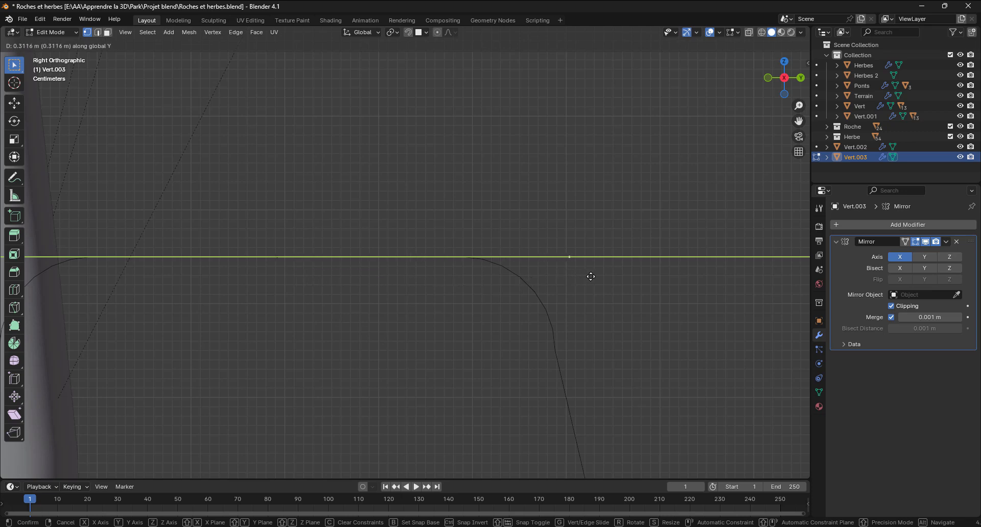
click(617, 275)
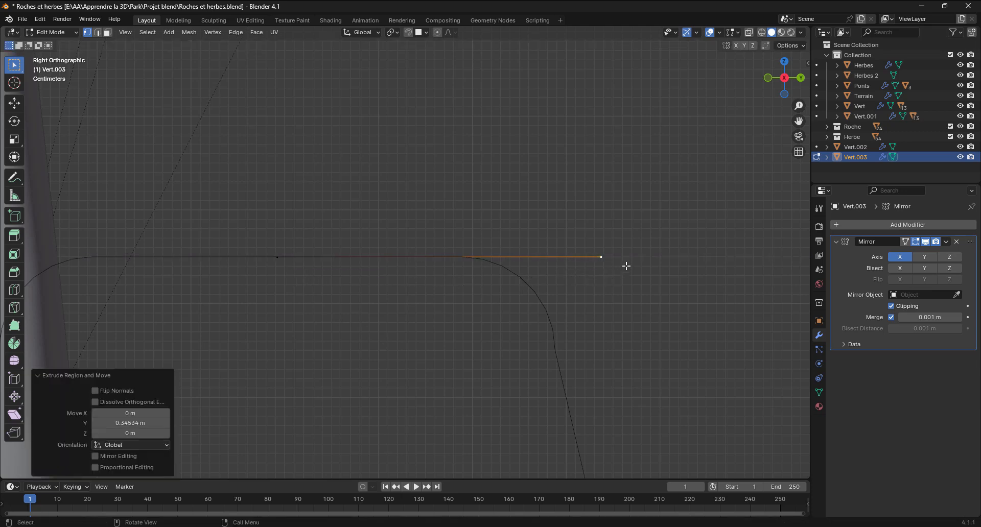
Extrude the end vertex upward at a slant, about 0.18 m in Y and 0.55 m in Z, to outline the backrest
scroll(481, 340, down, 5)
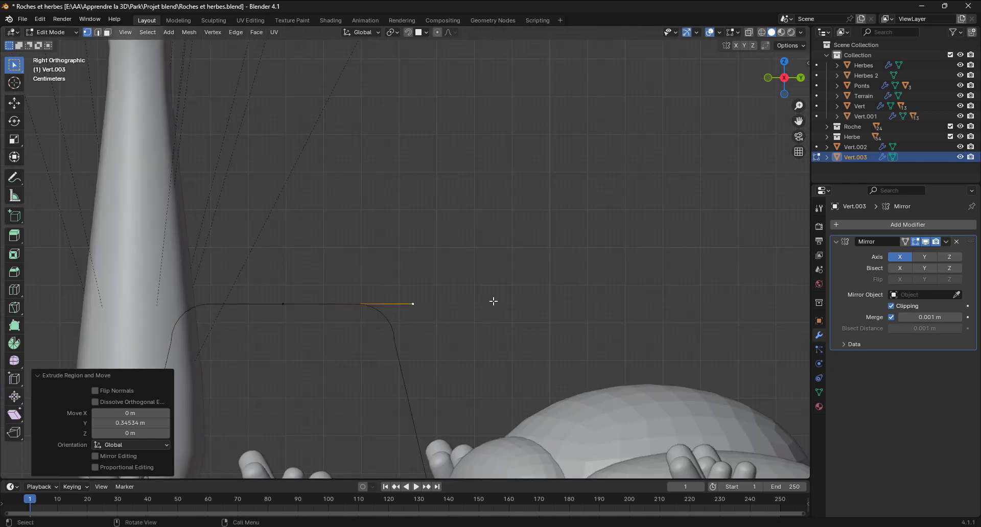
scroll(493, 301, down, 3)
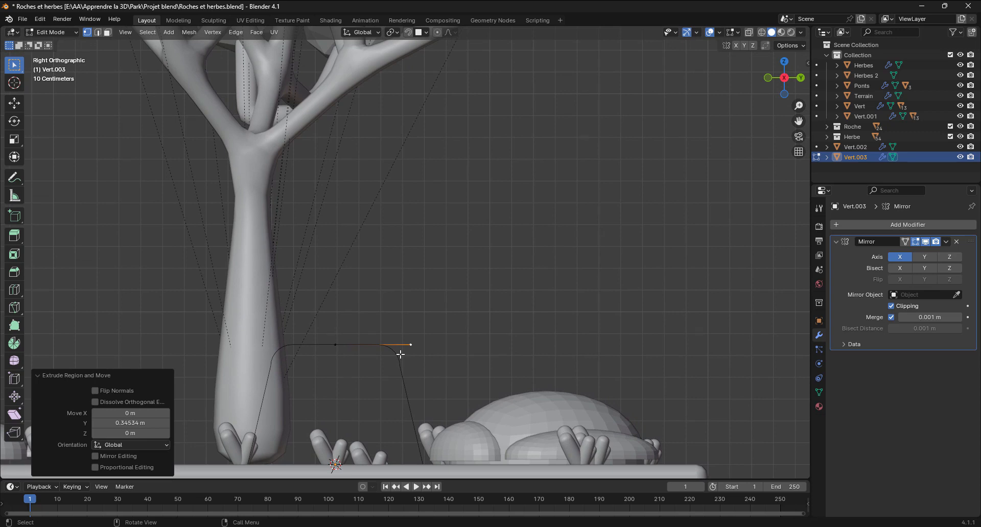
key(e)
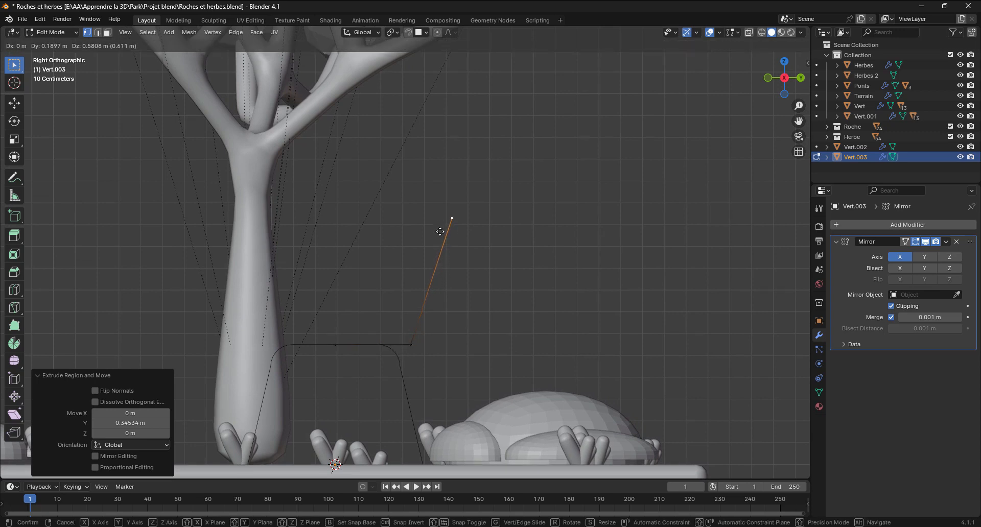
click(440, 235)
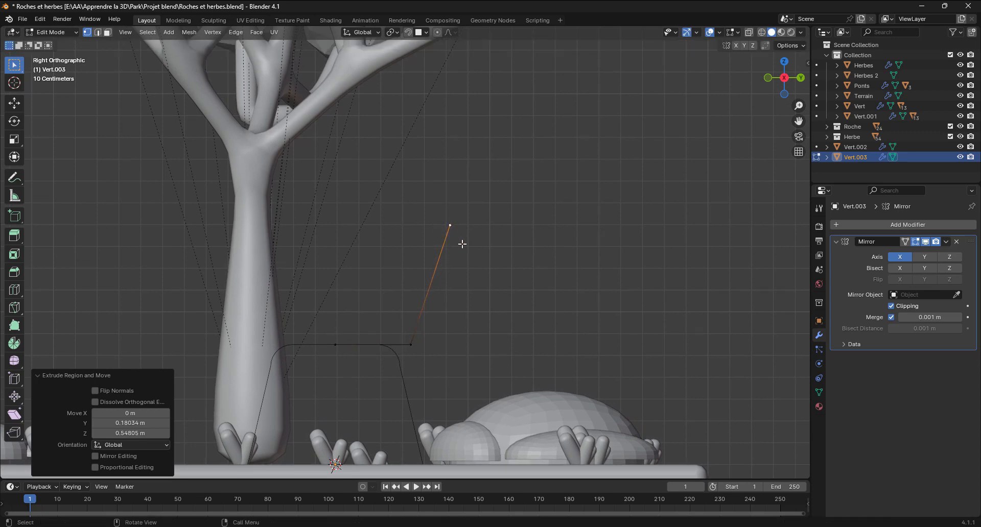
Extrude the backrest's top vertex about -1.203 m along X to meet its mirrored half
middle_drag(462, 244, 359, 232)
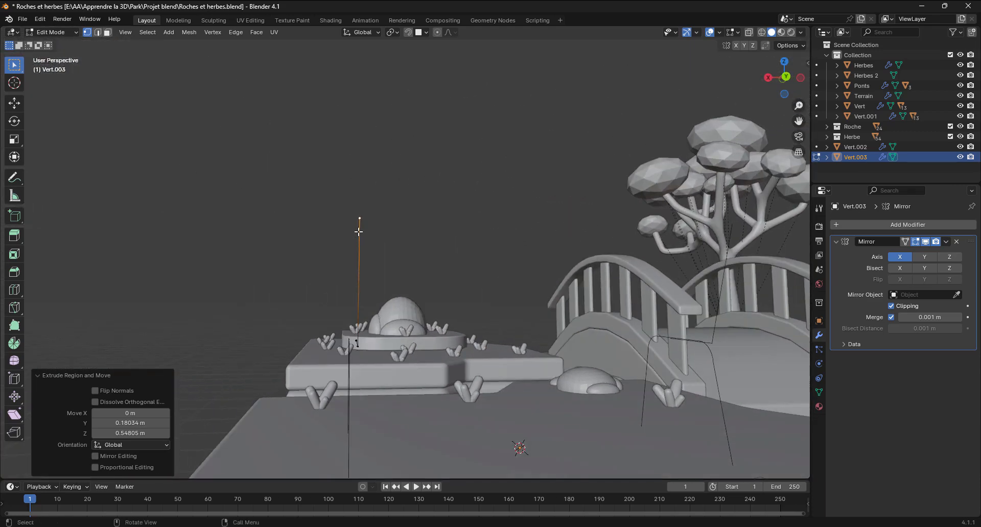
key(e)
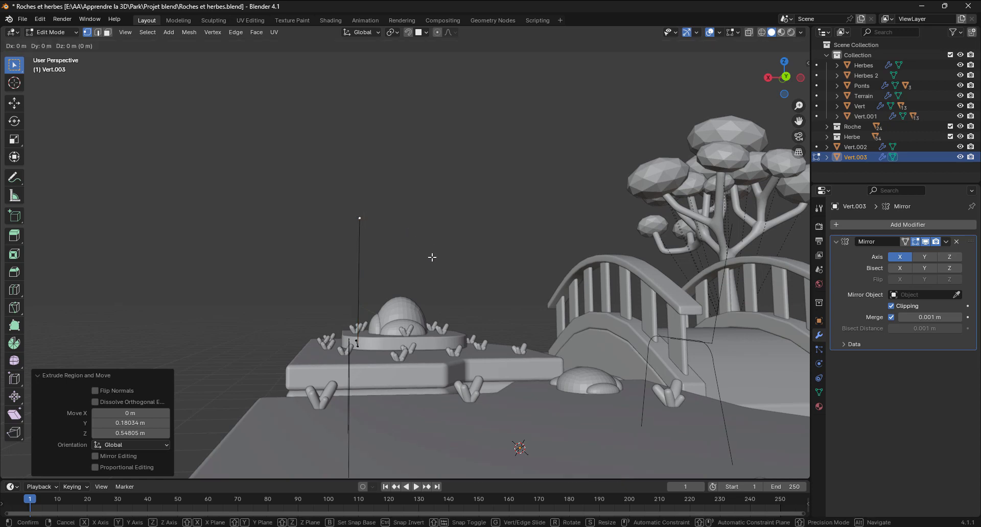
key(x)
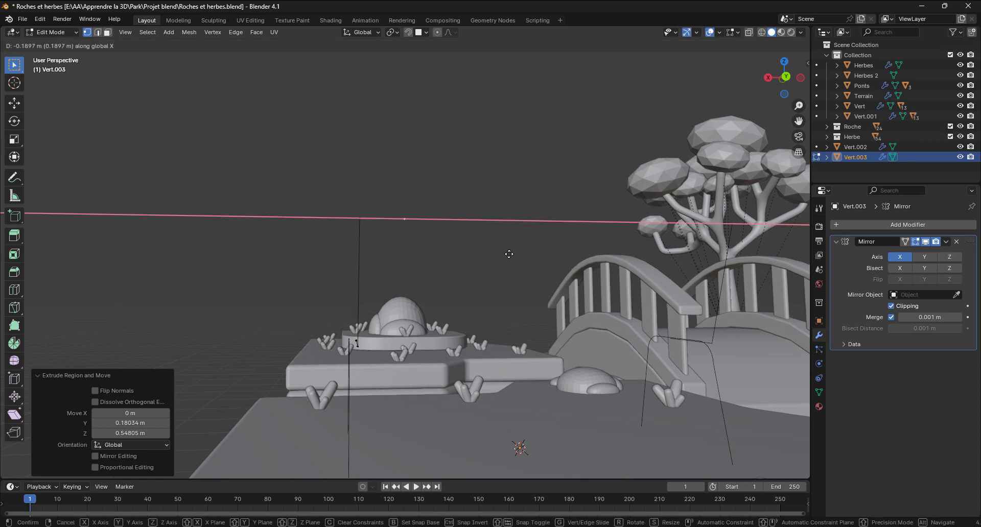
click(705, 248)
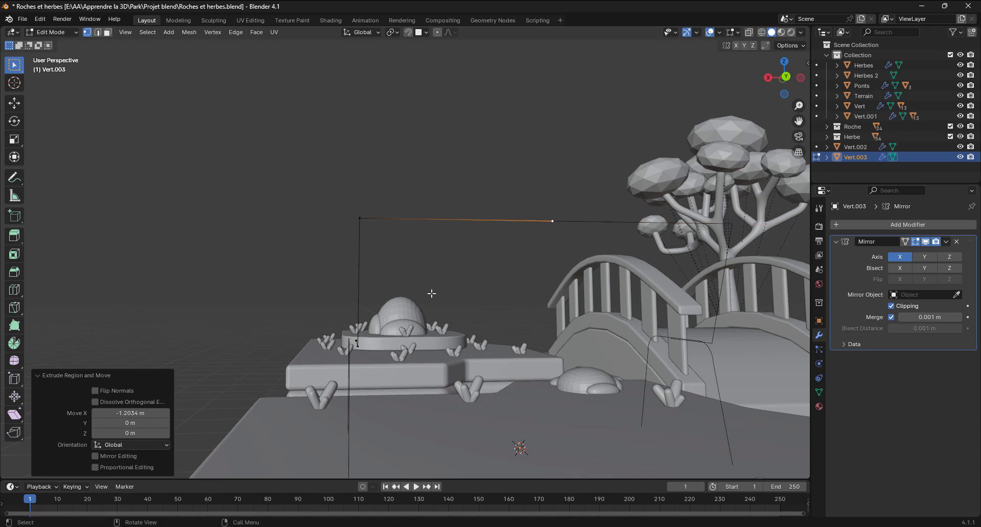
Round the backrest's top corner and the seat-to-backrest corner with a 7-segment vertex bevel about 0.063 m wide
middle_drag(432, 291, 353, 235)
click(403, 211)
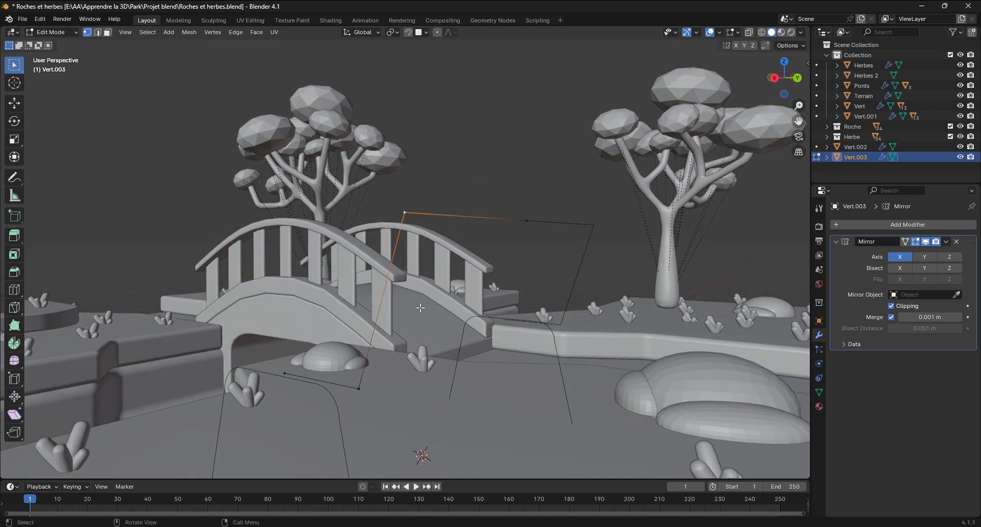
shift+click(358, 389)
middle_drag(431, 372, 429, 347)
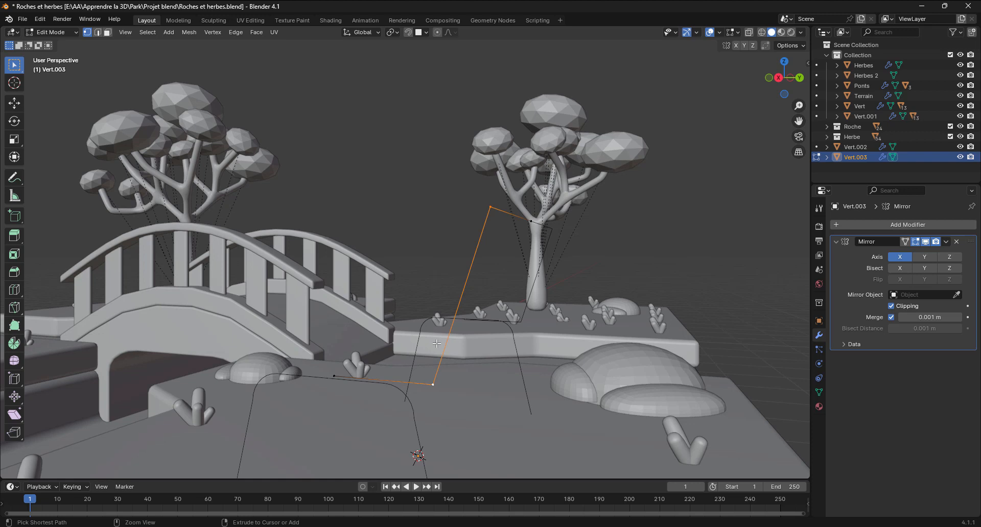
key(ctrl+b)
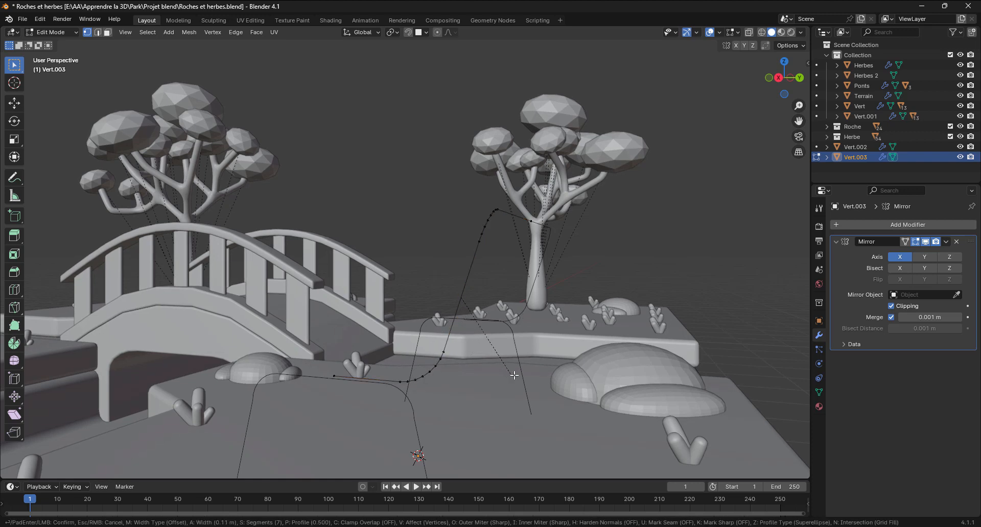
key(v)
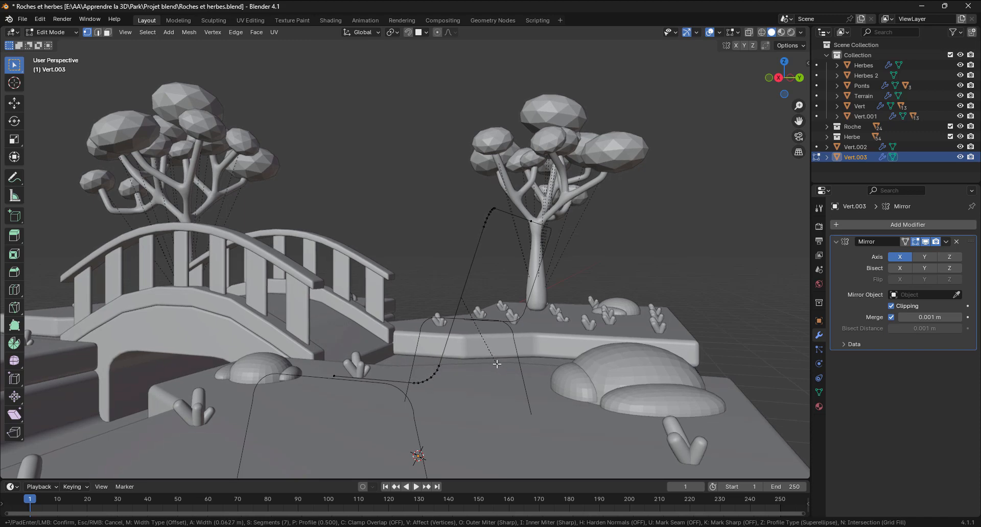
click(496, 364)
Select the leg frames together with the seat and backrest outline in Object Mode and convert both objects to curves
middle_drag(497, 364, 575, 331)
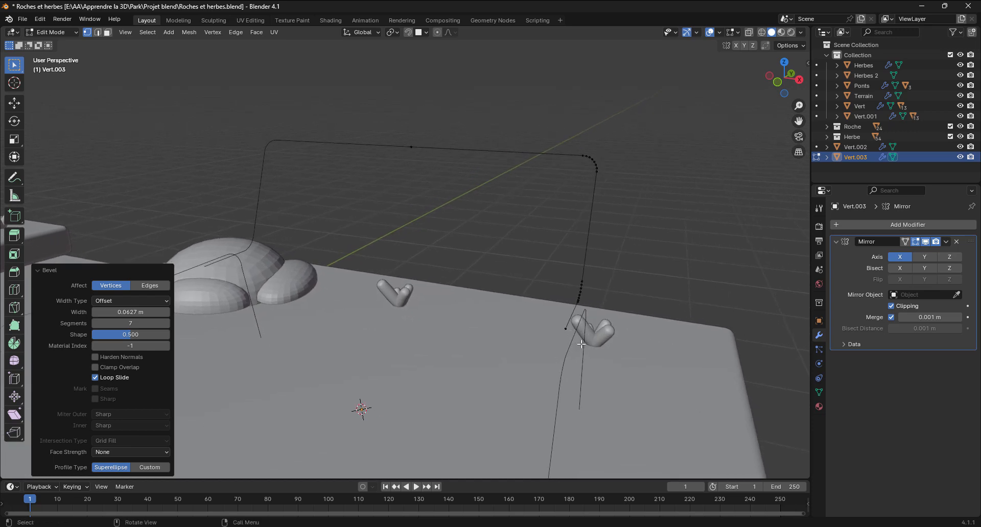
shift+middle_drag(552, 448, 542, 365)
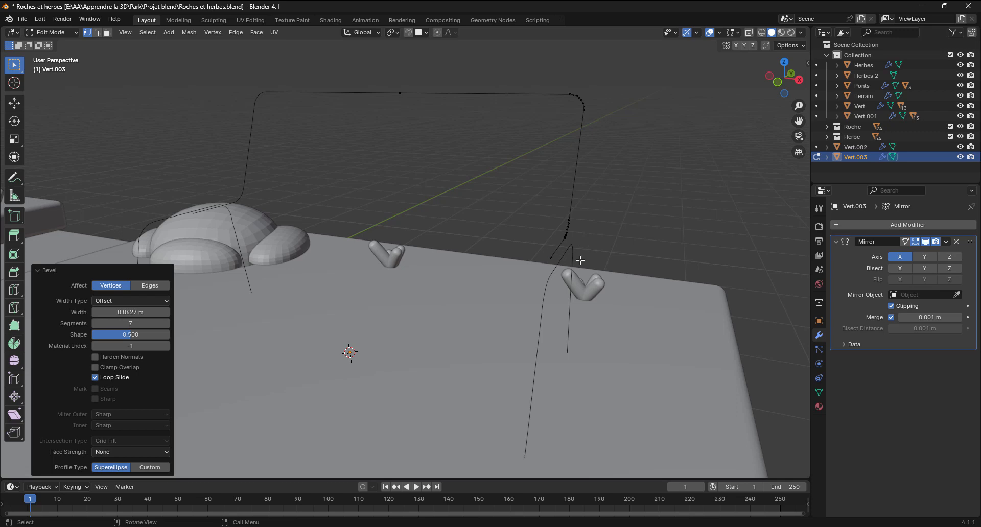
middle_drag(504, 324, 567, 313)
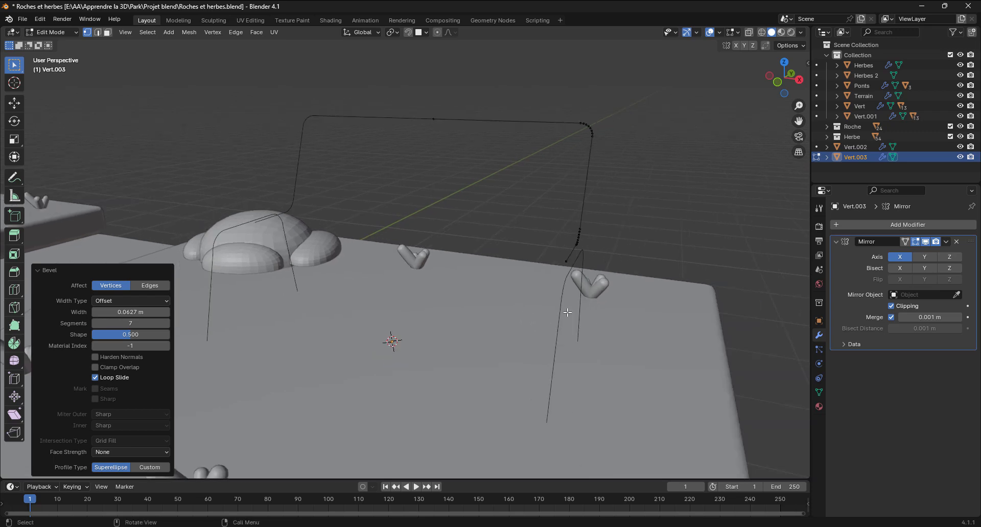
middle_drag(588, 274, 580, 275)
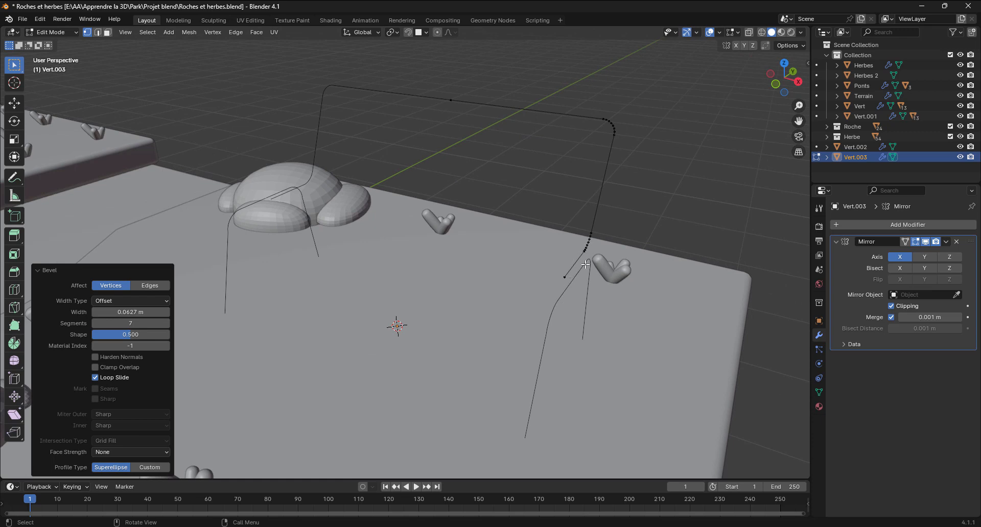
middle_drag(484, 329, 585, 264)
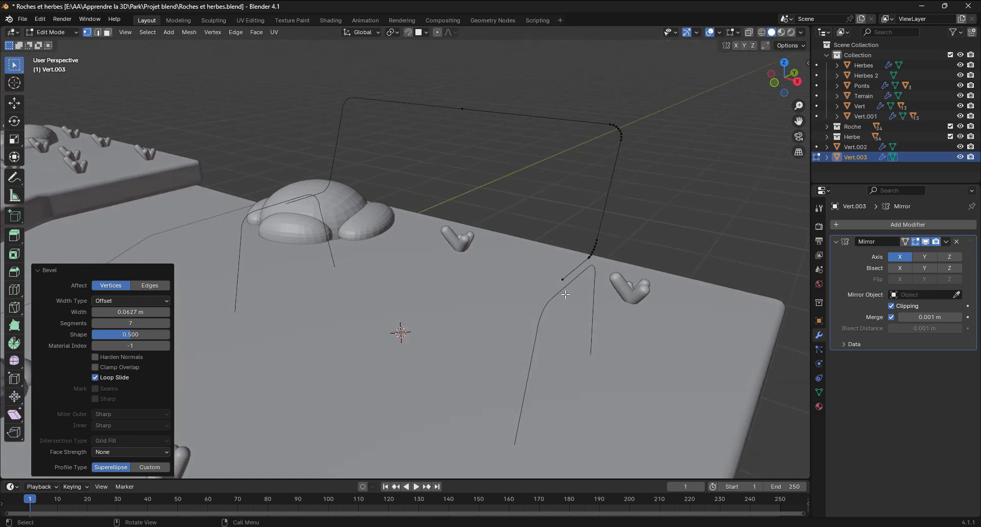
click(608, 227)
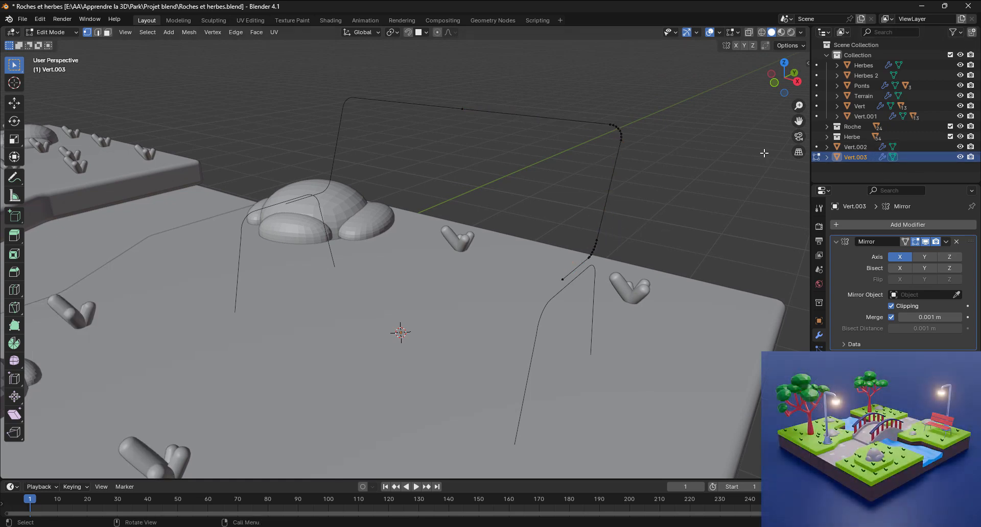
ctrl+click(847, 148)
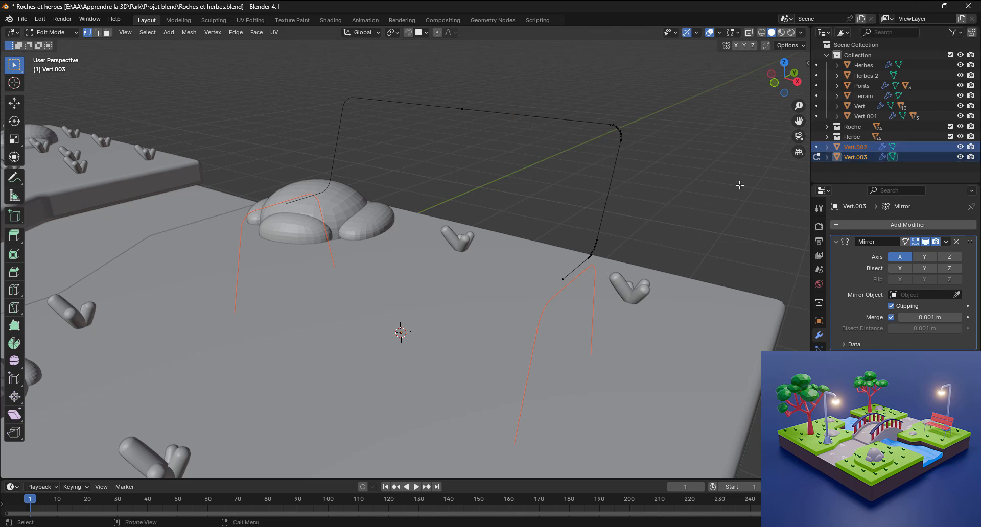
key(Tab)
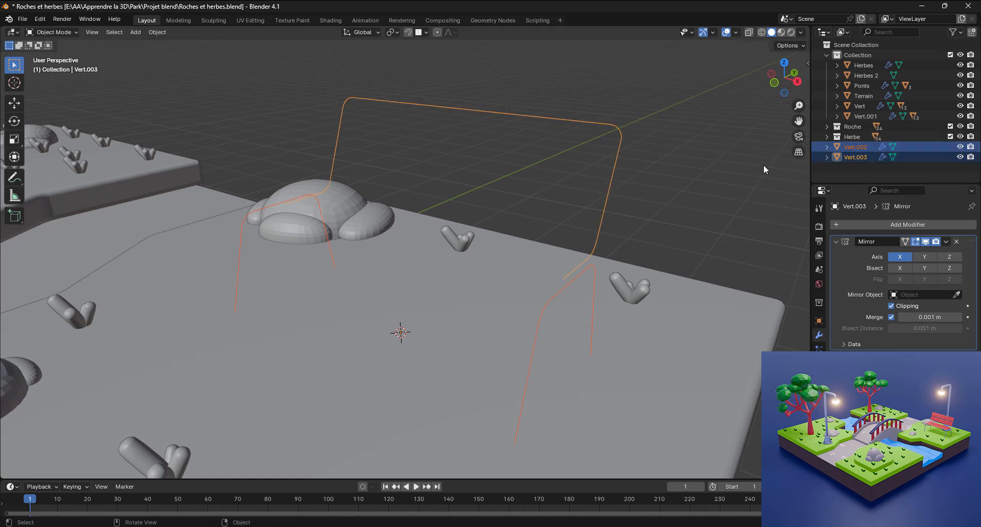
click(156, 33)
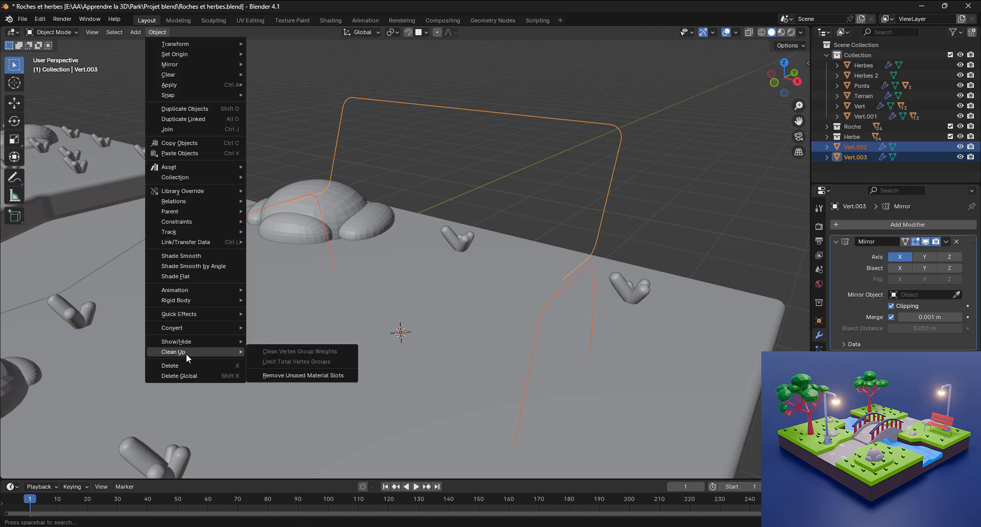
mouse_move(188, 319)
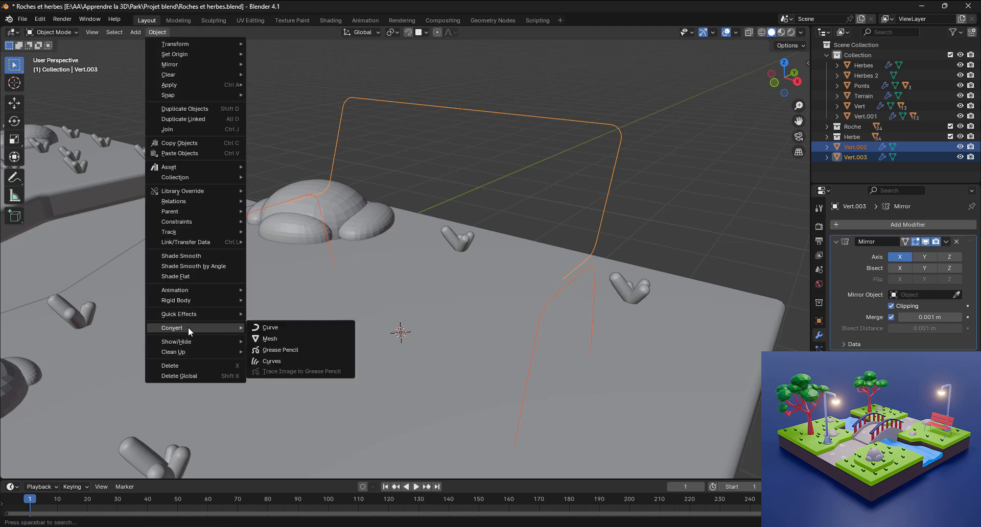
click(277, 328)
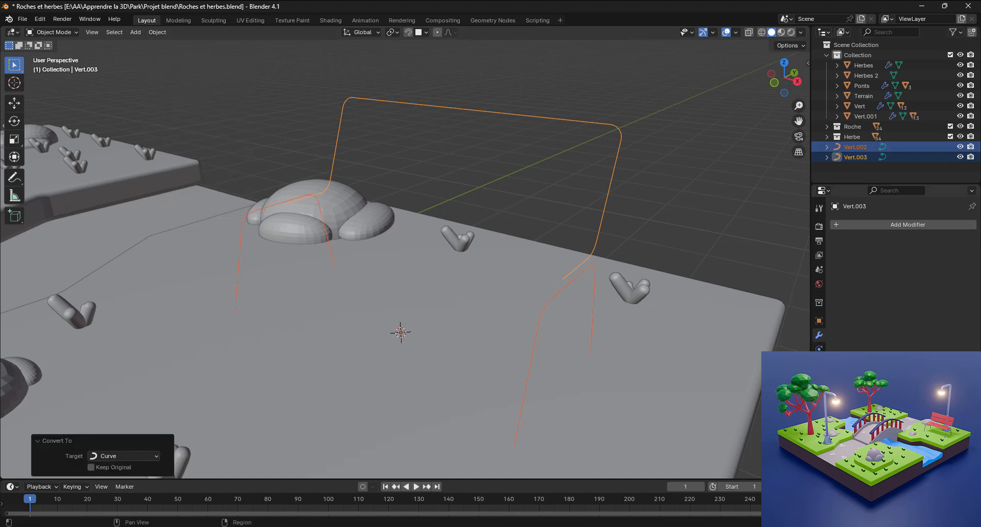
Give the seat and backrest curve a round bevel with a depth of 0.015 m
click(819, 378)
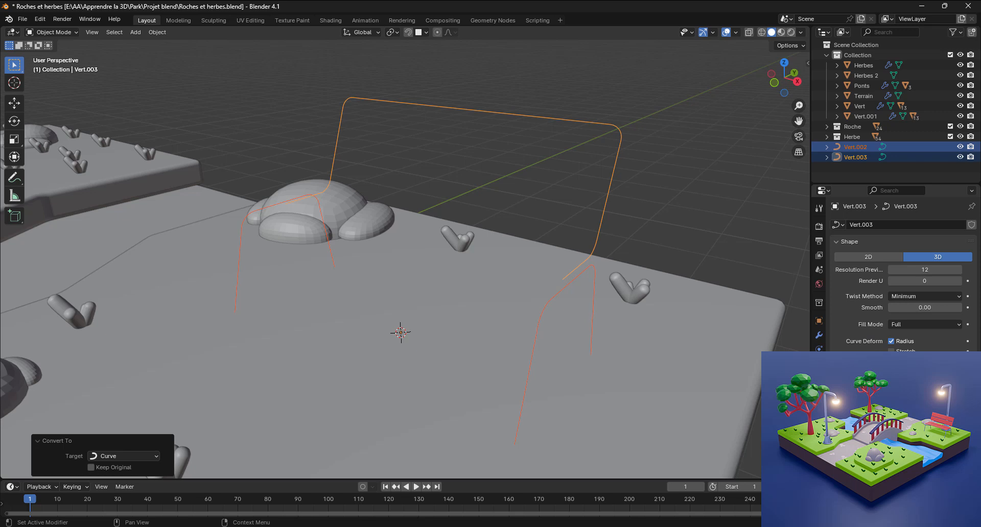
scroll(889, 317, down, 5)
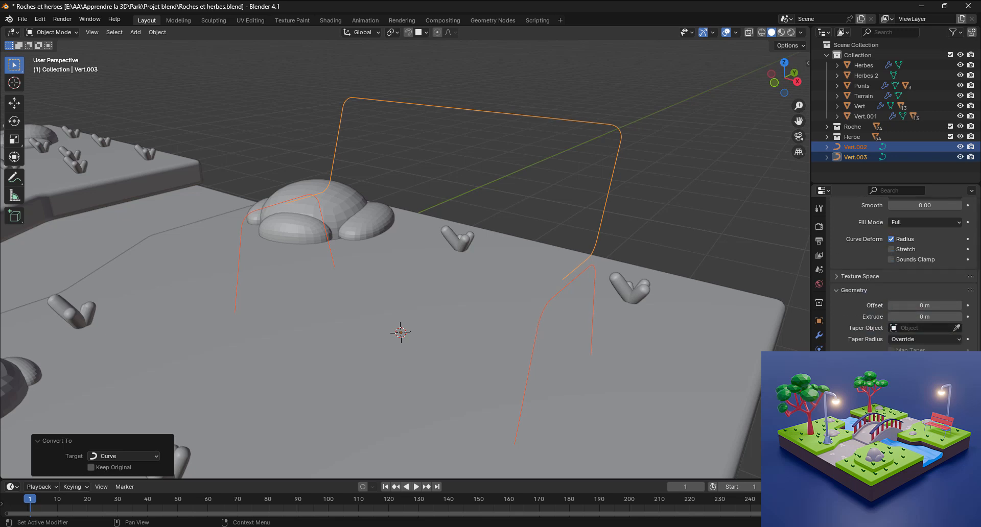
mouse_move(925, 392)
mouse_down()
mouse_move(952, 392)
mouse_move(930, 393)
mouse_up()
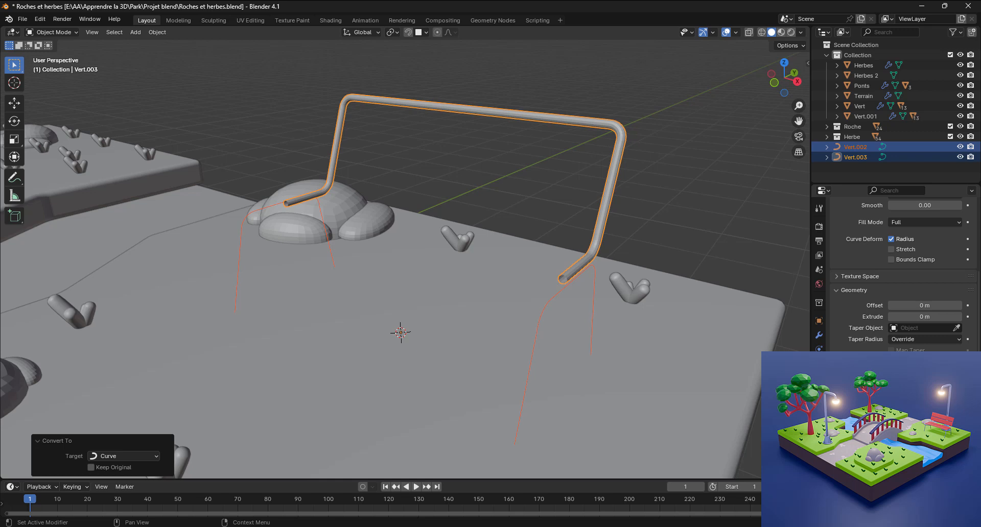
drag(925, 393, 928, 393)
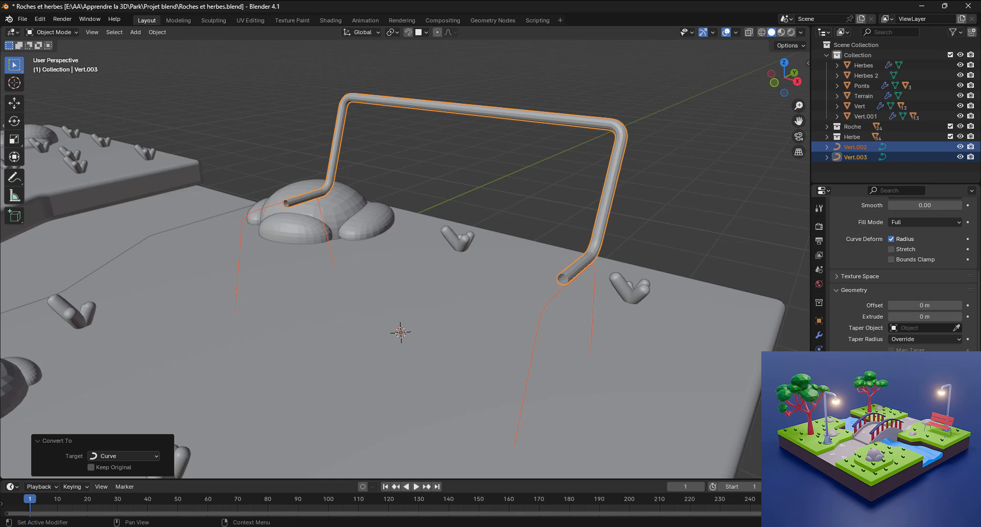
drag(928, 393, 925, 393)
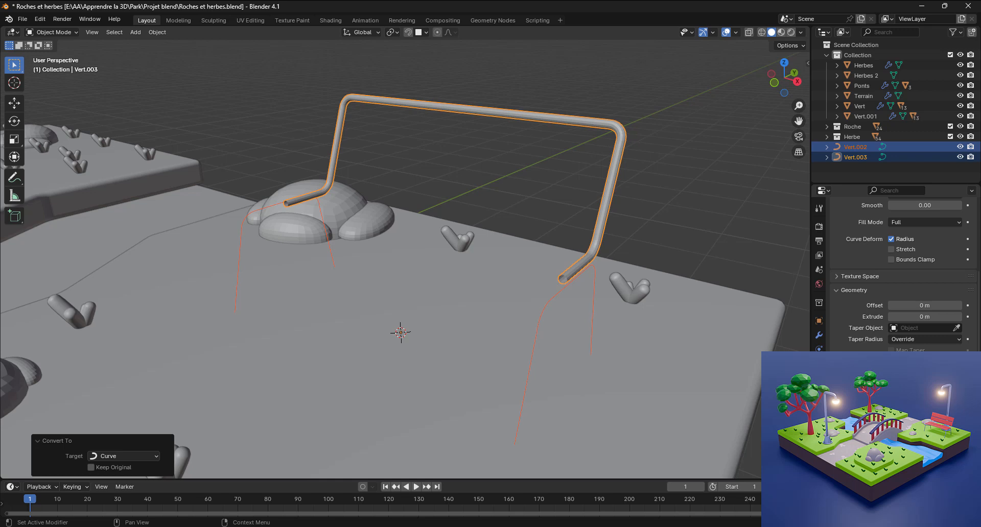
drag(924, 392, 917, 393)
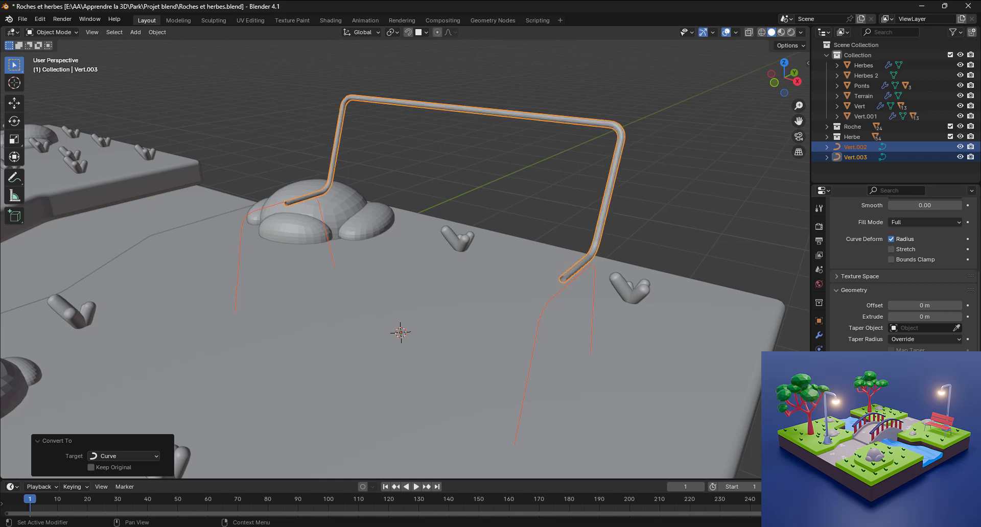
Set the leg frame curve's bevel depth to 0.015 m and turn on Fill Caps for both bench curves
scroll(613, 302, up, 3)
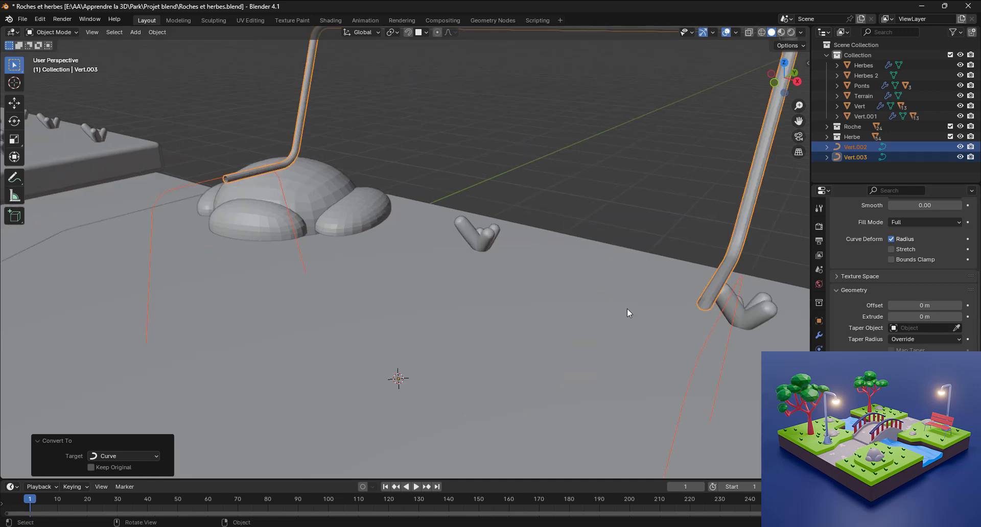
click(627, 308)
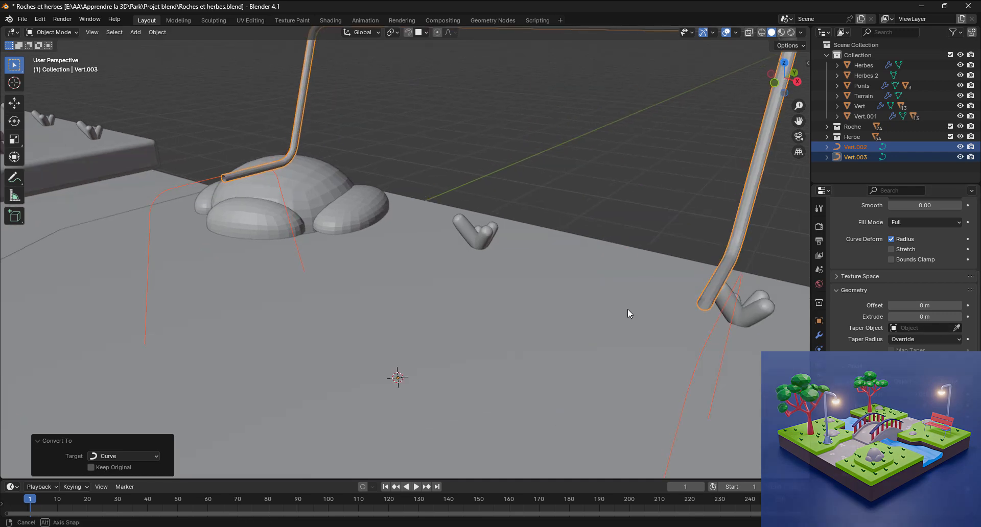
click(858, 149)
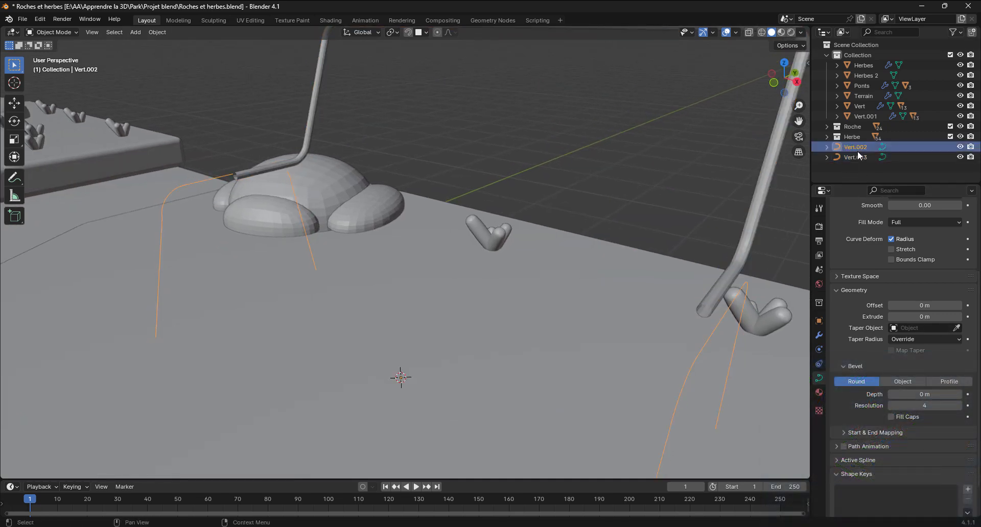
click(940, 396)
text(.015)
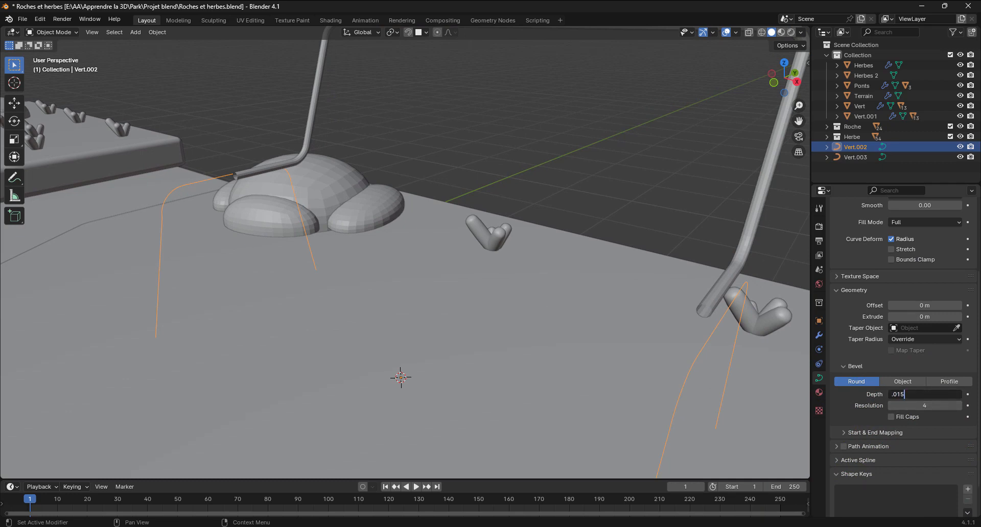
key(Return)
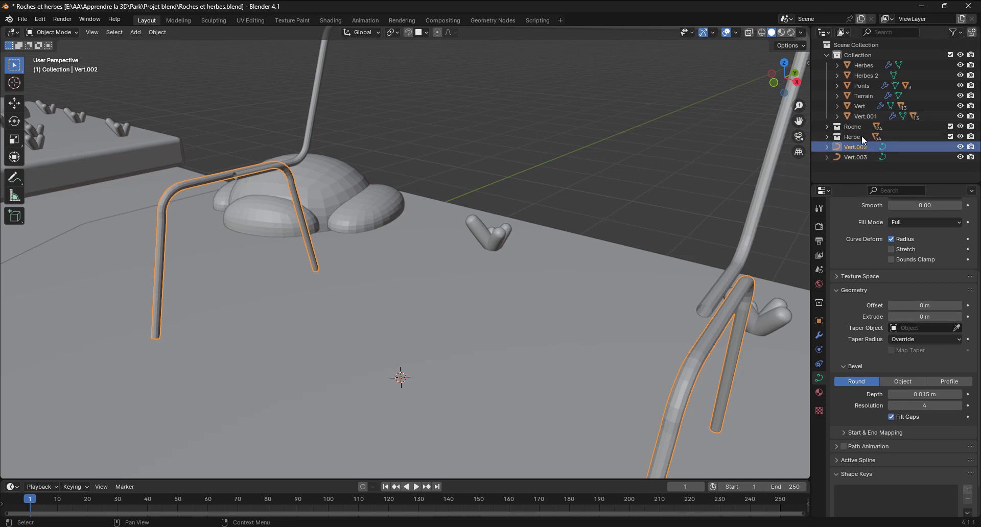
click(858, 156)
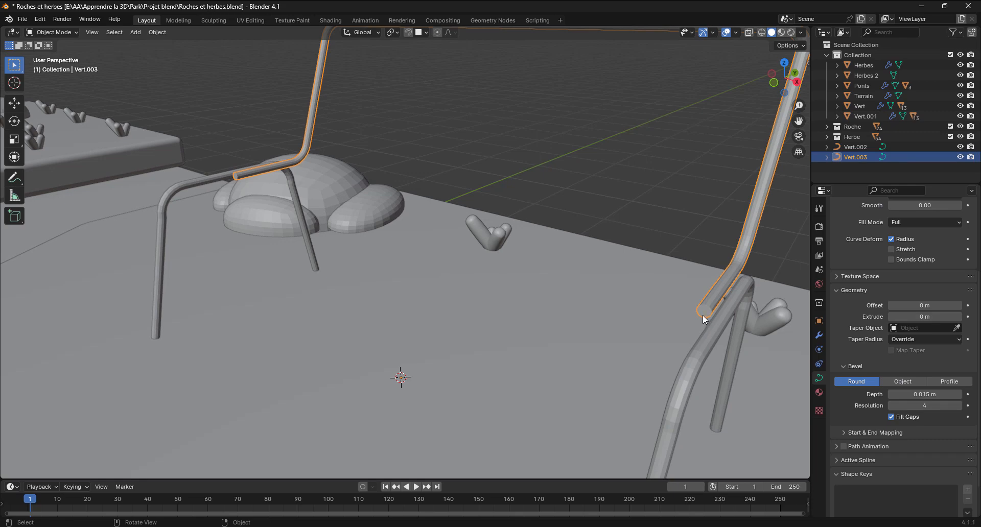
Add a 2 m plane mesh at the 3D cursor, between the bench's leg frames
middle_drag(704, 313, 587, 252)
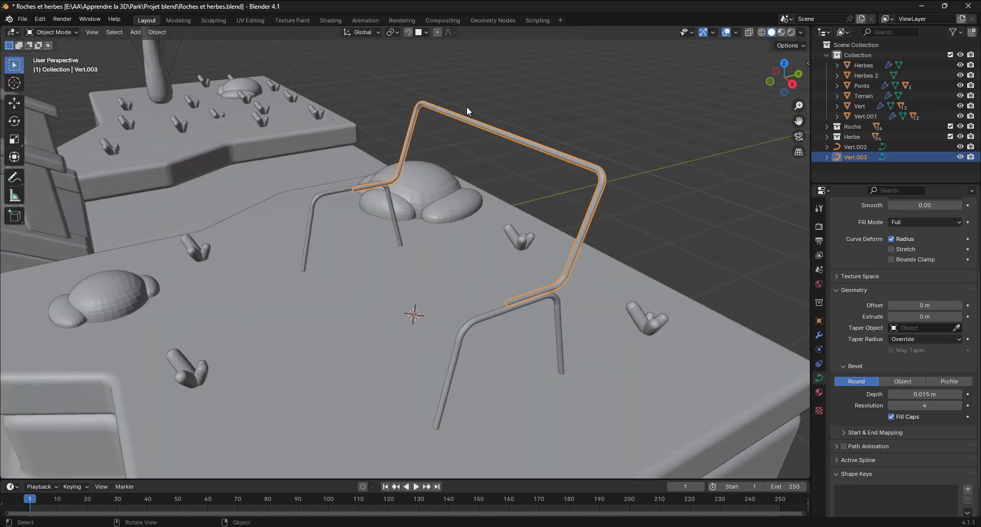
scroll(557, 217, down, 3)
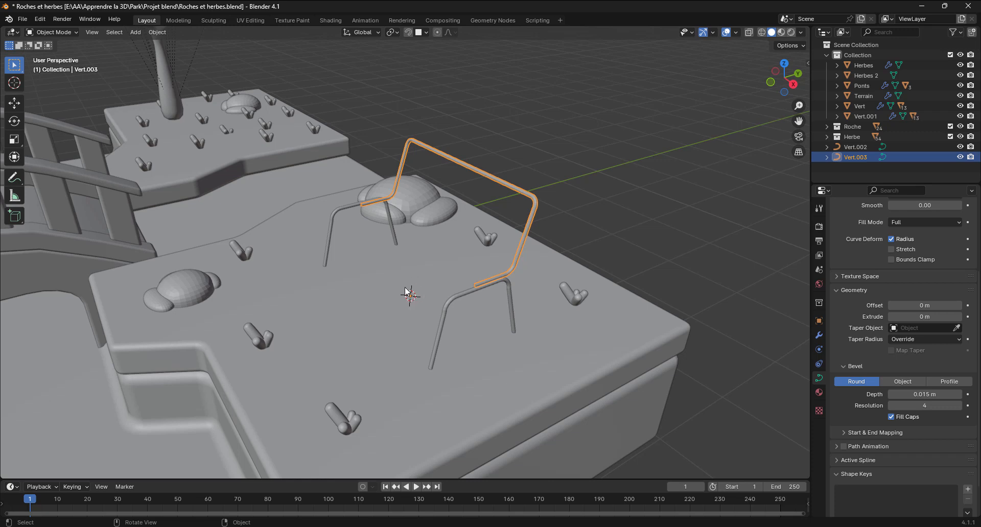
key(shift)
key(shift+a)
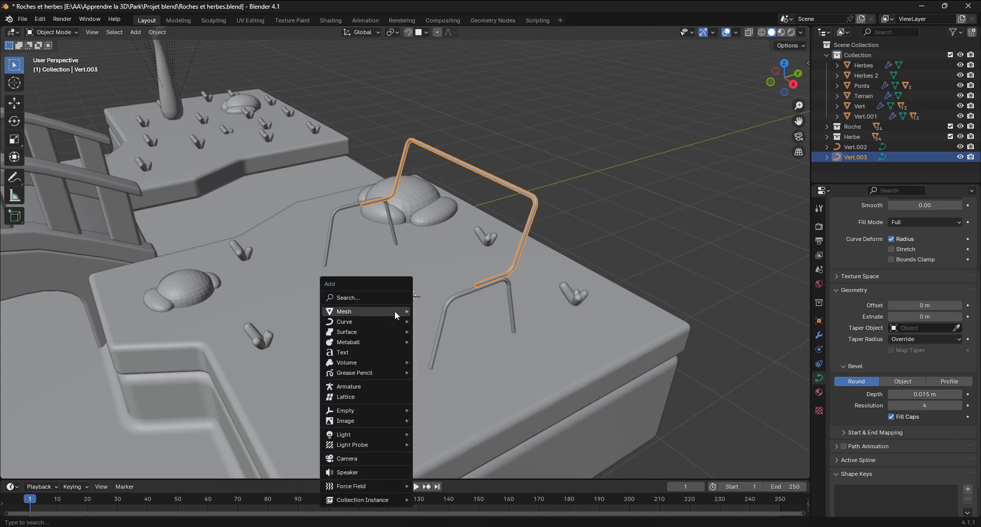
mouse_move(395, 311)
click(437, 94)
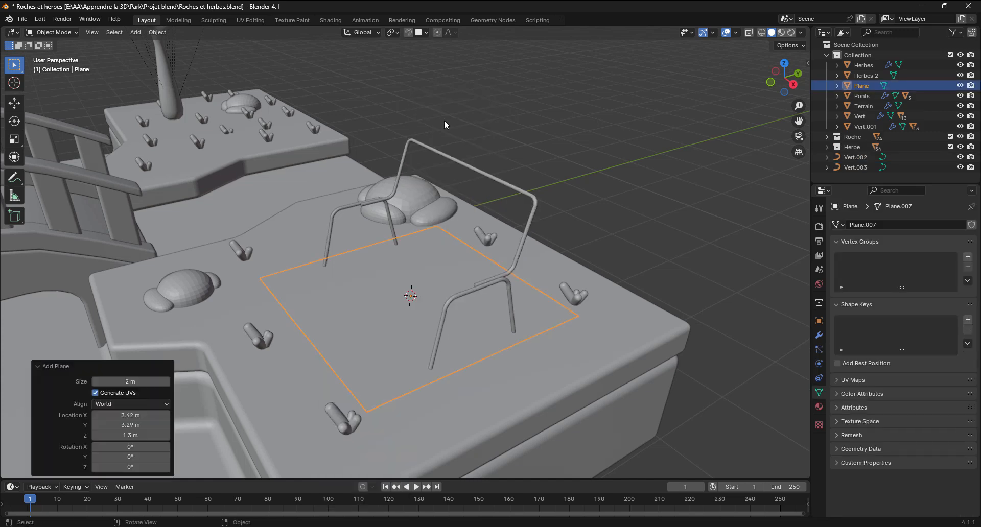
Scale the plane to about 0.34 along Y and raise it about 0.57 m along Z onto the bench's leg frames
key(s)
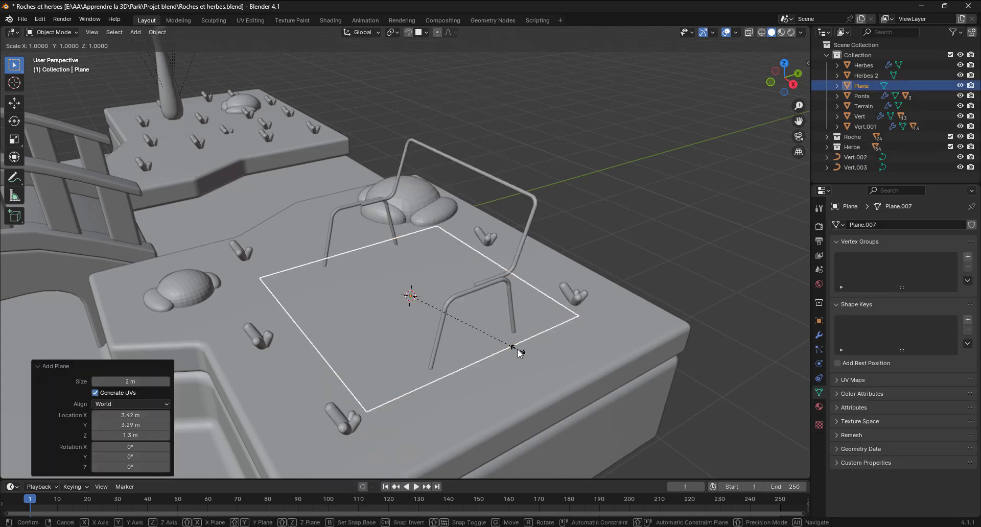
key(y)
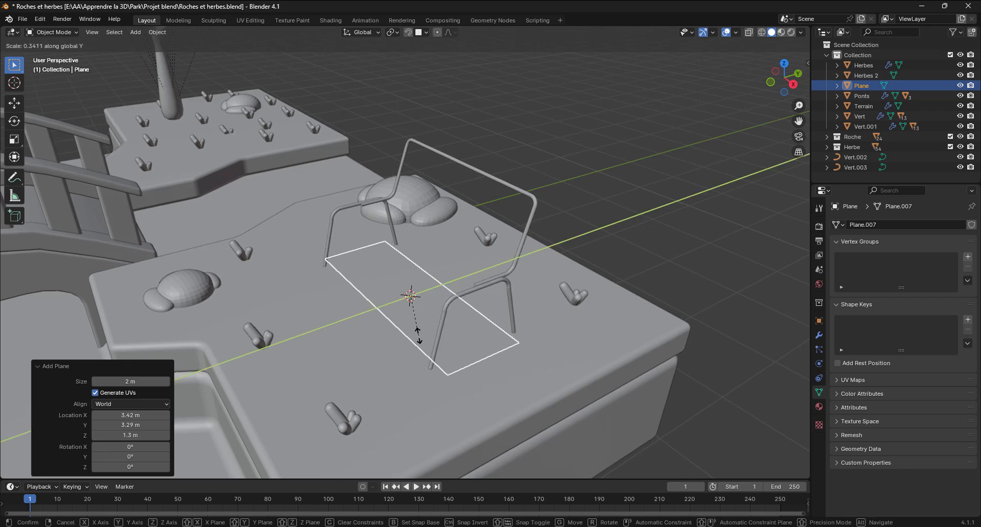
click(412, 340)
scroll(531, 338, up, 1)
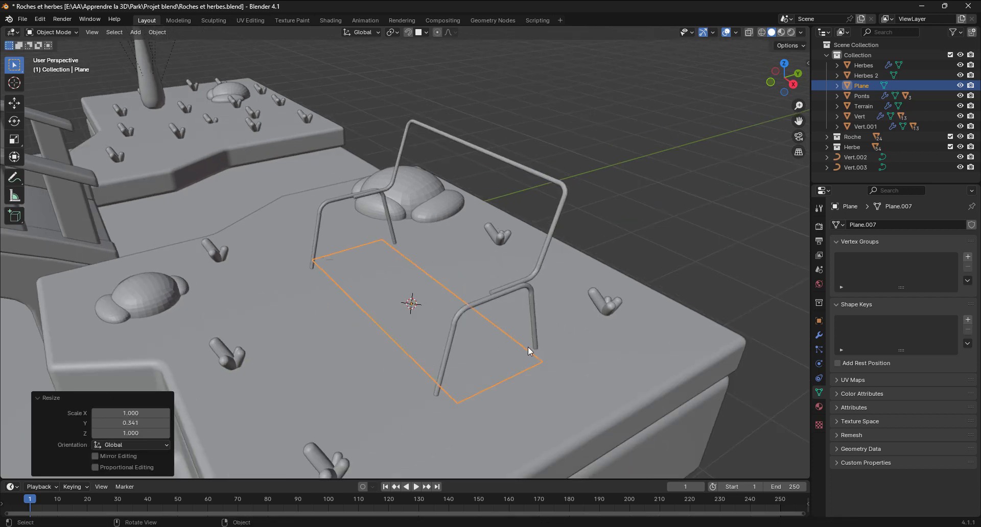
key(g)
key(z)
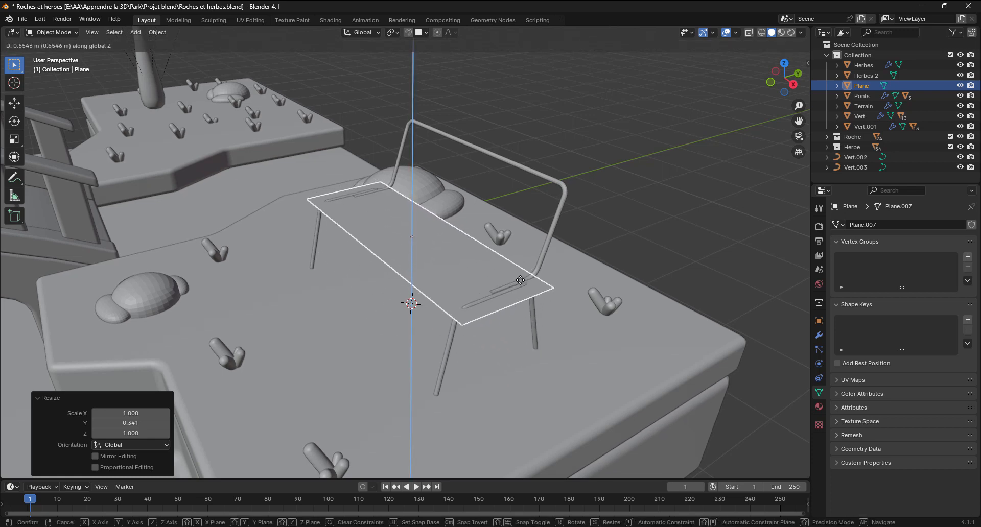
click(535, 290)
Narrow the seat plane by scaling it to about 0.86 along Y
key(s)
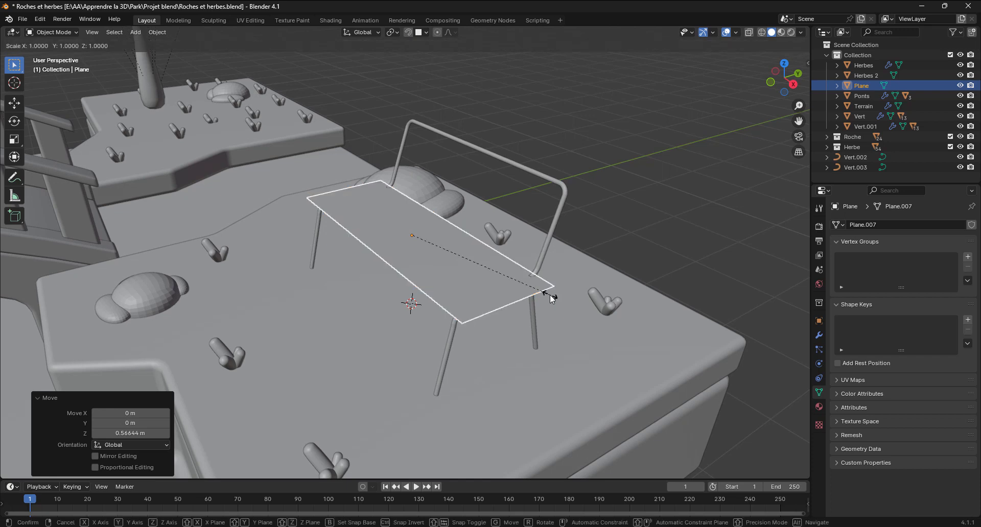
key(y)
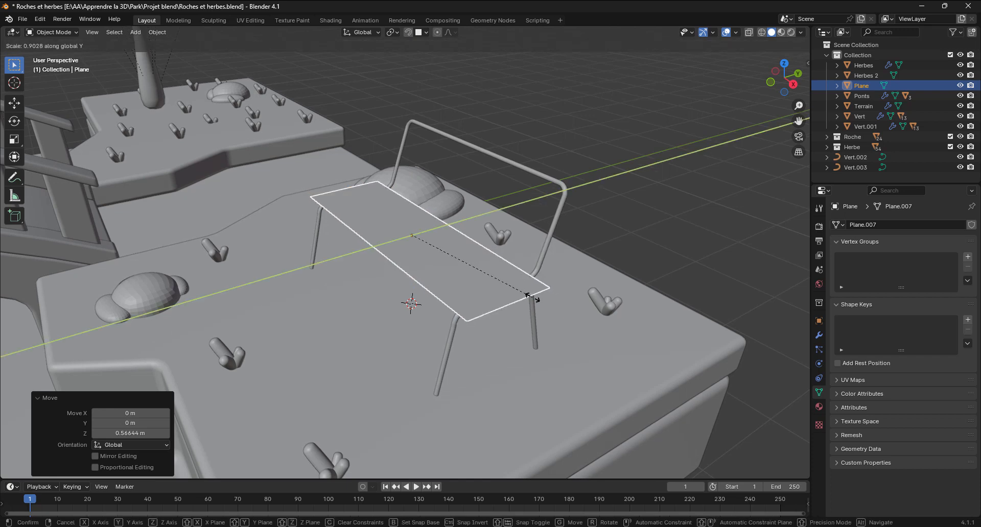
click(536, 286)
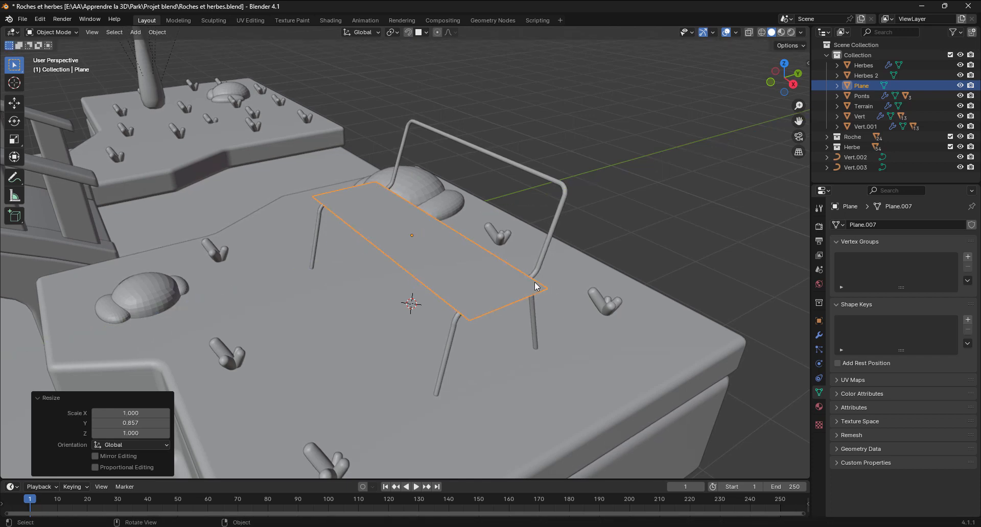
Shift the seat plane away from the backrest along Y in two moves of about -0.01 m and -0.018 m
scroll(535, 286, up, 3)
middle_drag(535, 281, 487, 256)
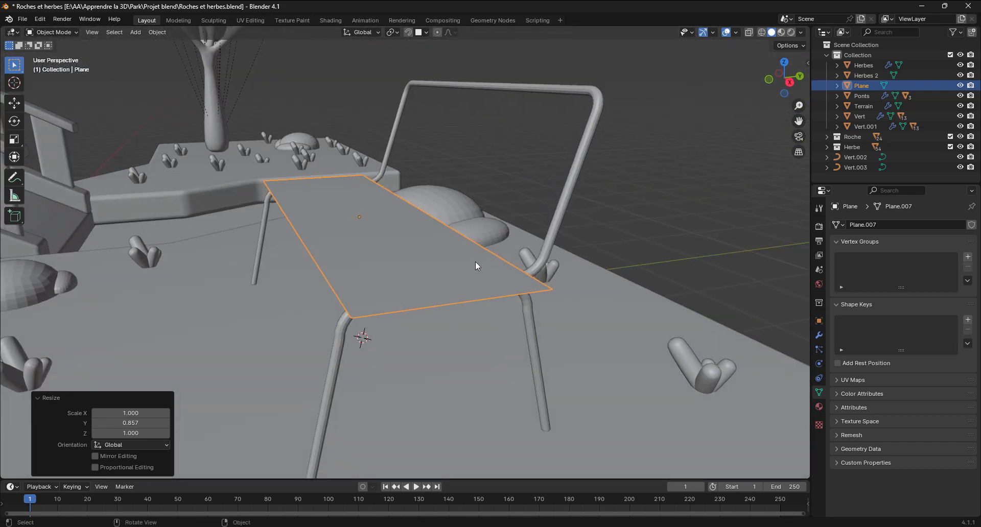
middle_drag(473, 262, 468, 277)
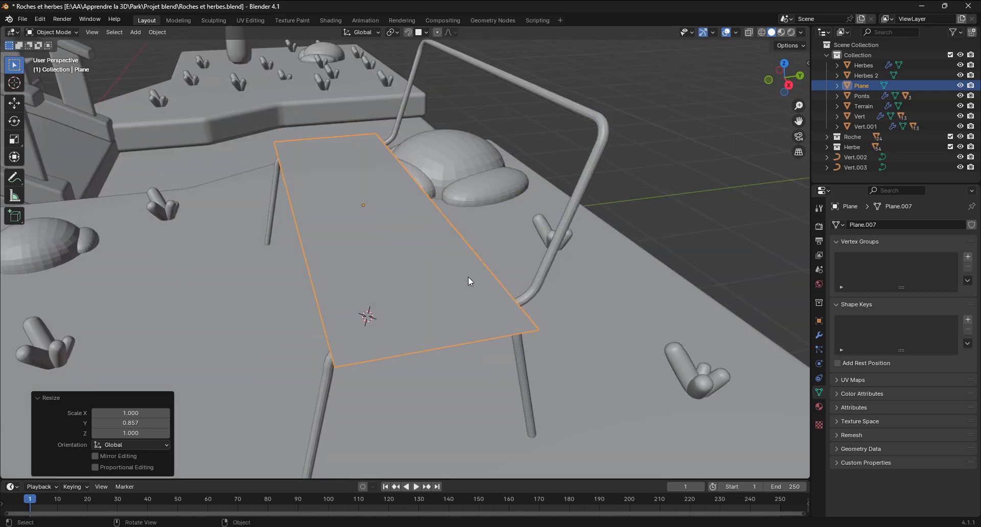
key(g)
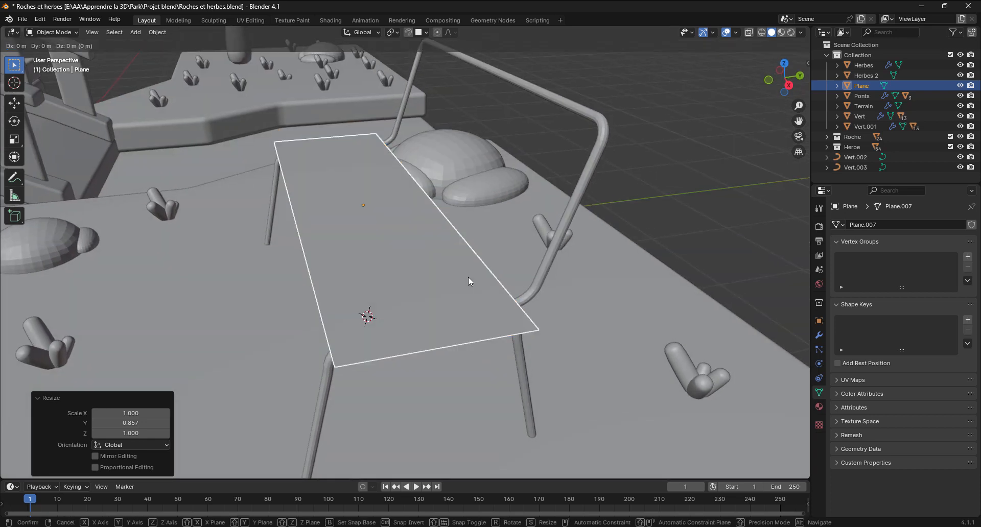
key(x)
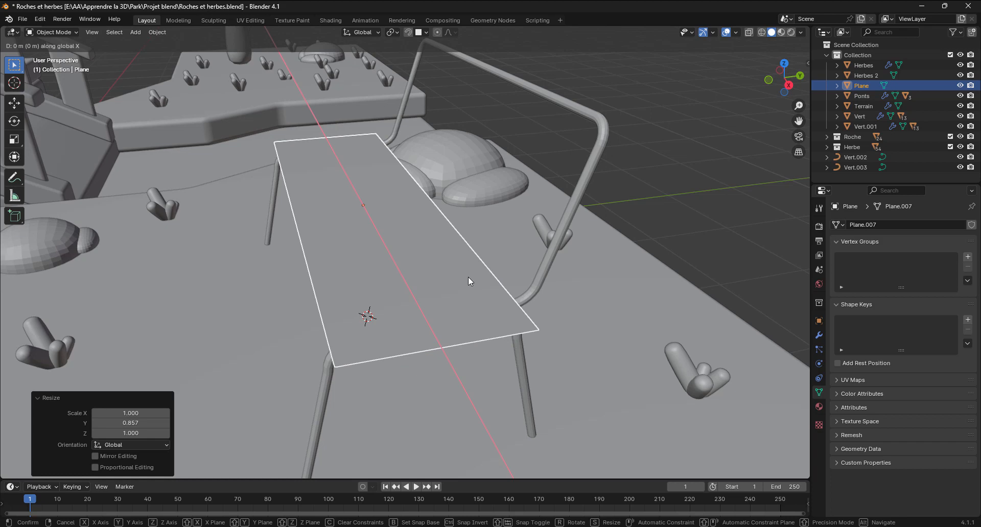
key(y)
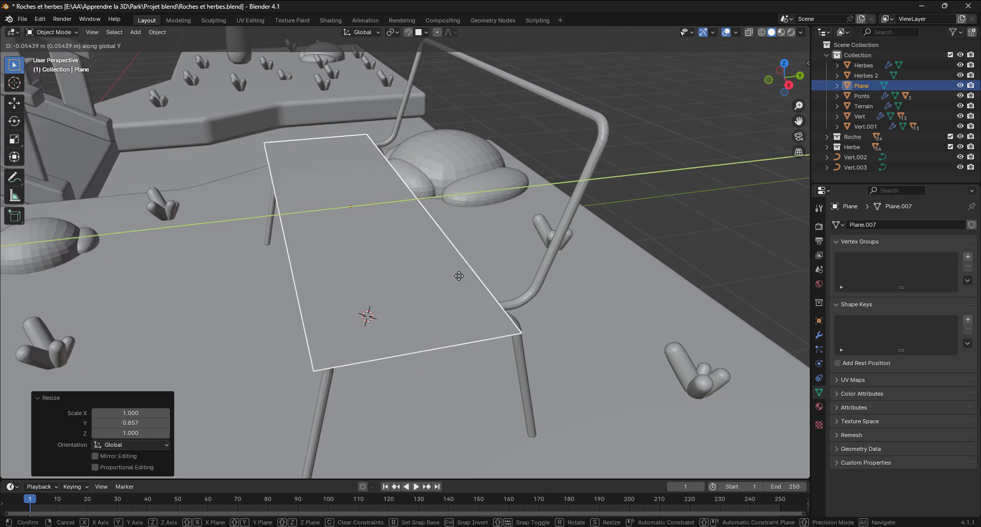
click(489, 285)
middle_drag(489, 286, 486, 242)
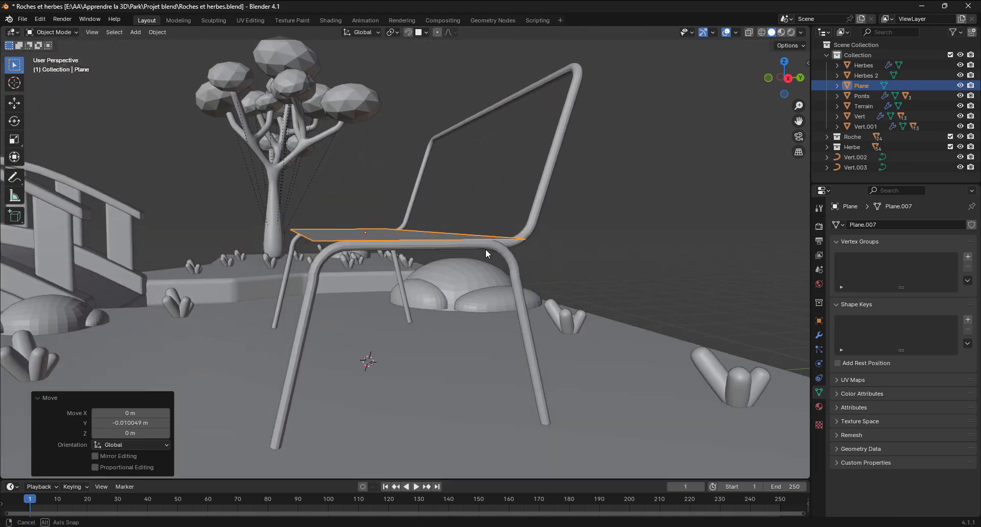
middle_drag(485, 250, 478, 268)
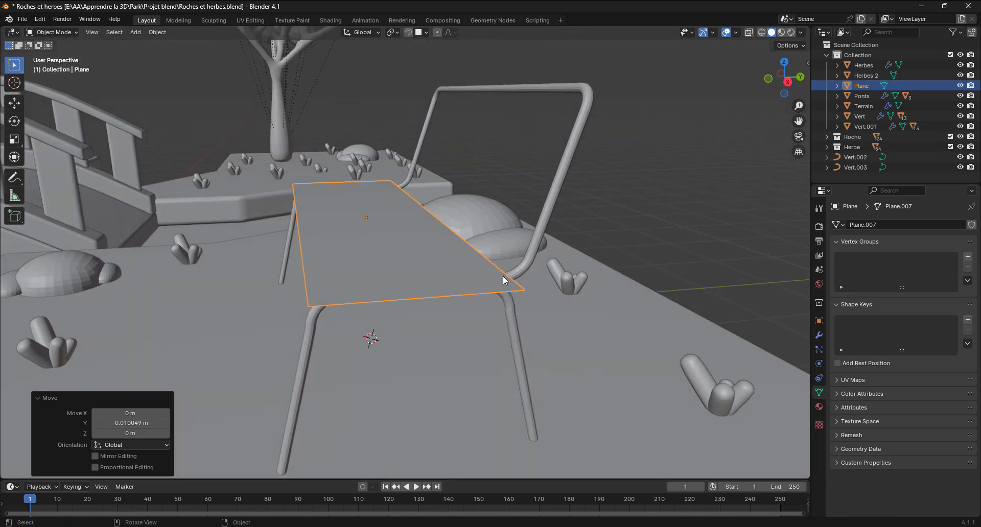
key(g)
key(y)
click(499, 280)
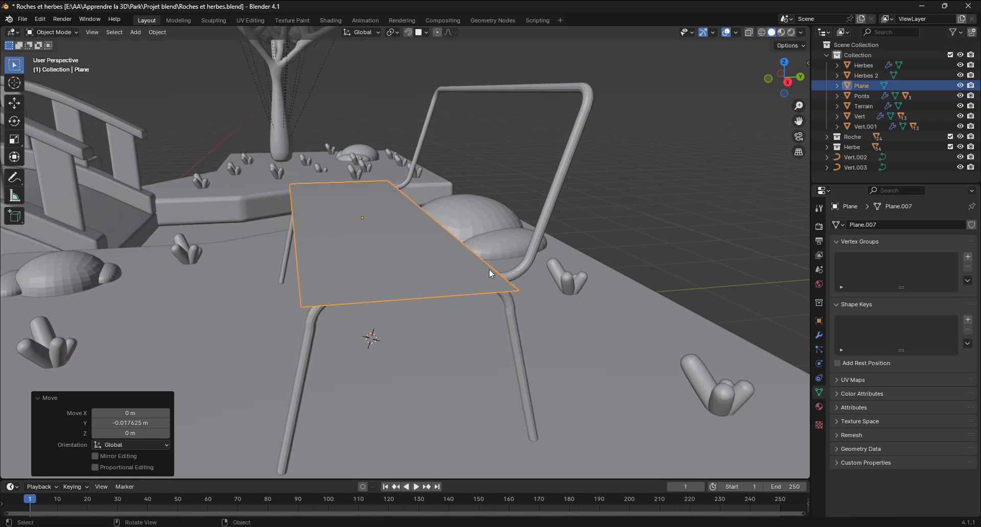
Add one centred lengthwise loop cut to the seat plane in Edit Mode
scroll(387, 239, up, 4)
key(Tab)
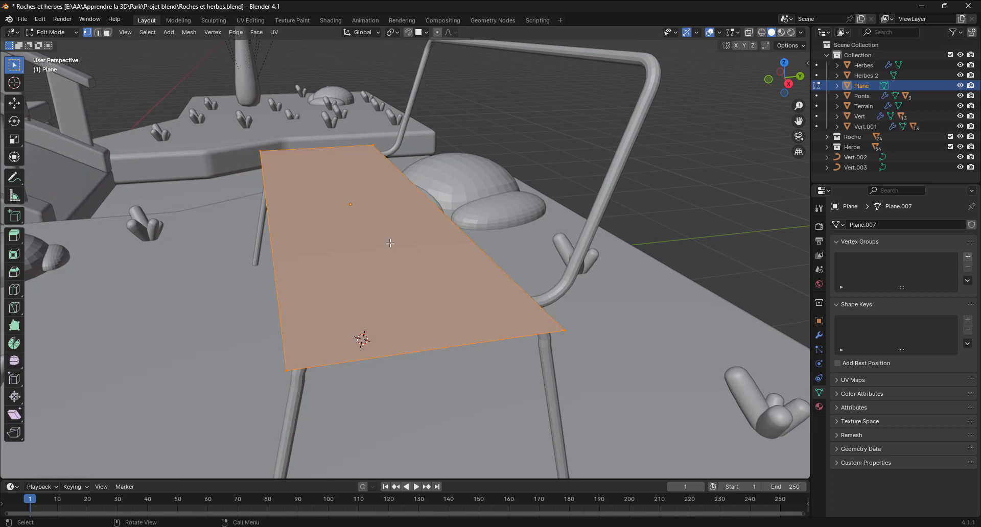
key(ctrl+r)
click(399, 362)
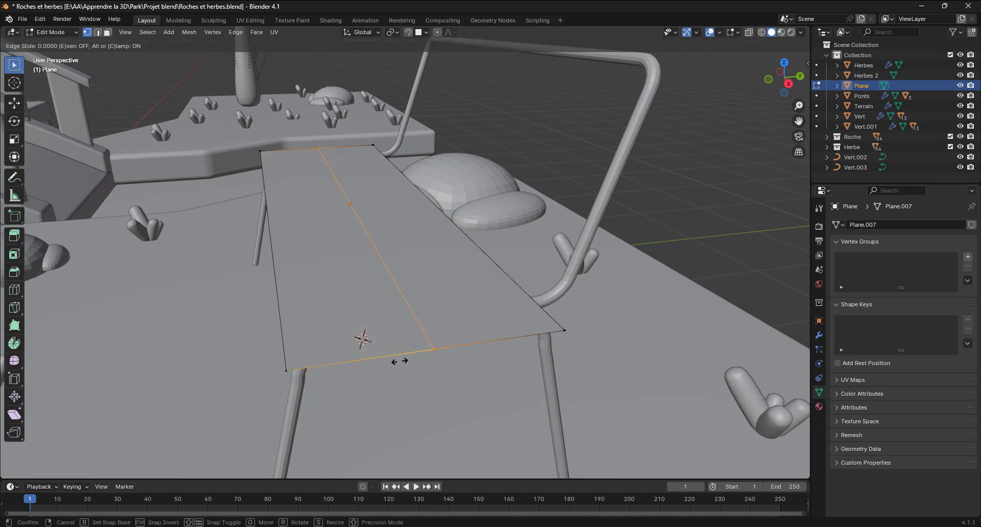
click(400, 361)
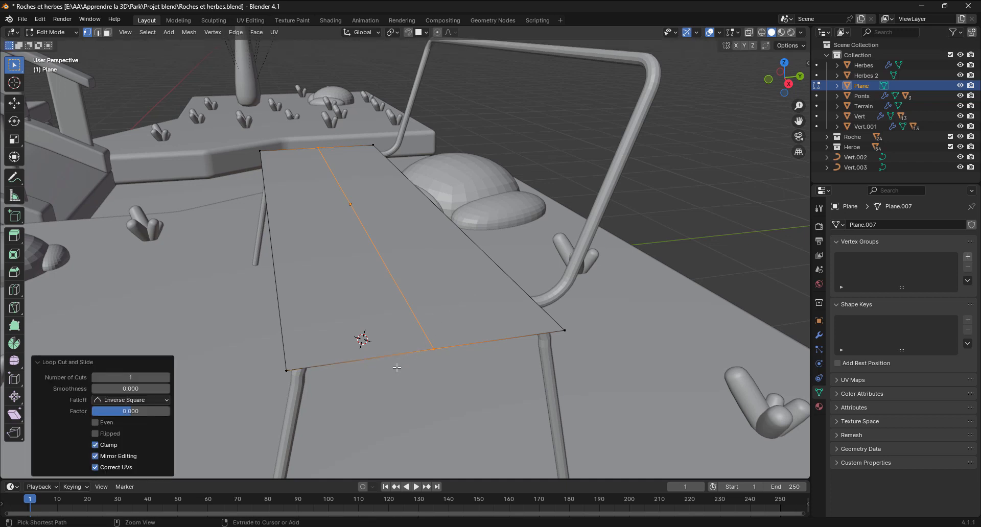
Bevel the seat's centre edge with a width of about 0.054 m and delete the resulting strip to leave a gap between two planks
key(ctrl+b)
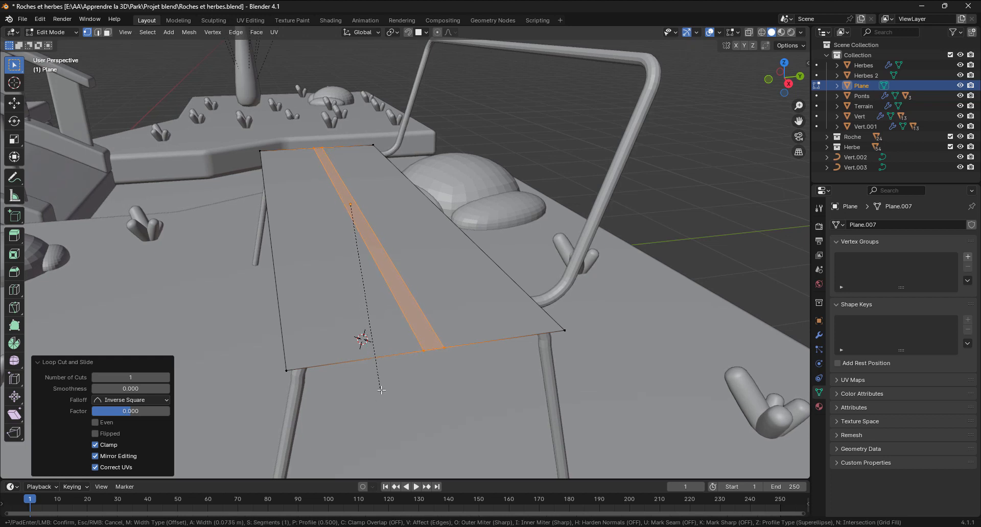
click(383, 384)
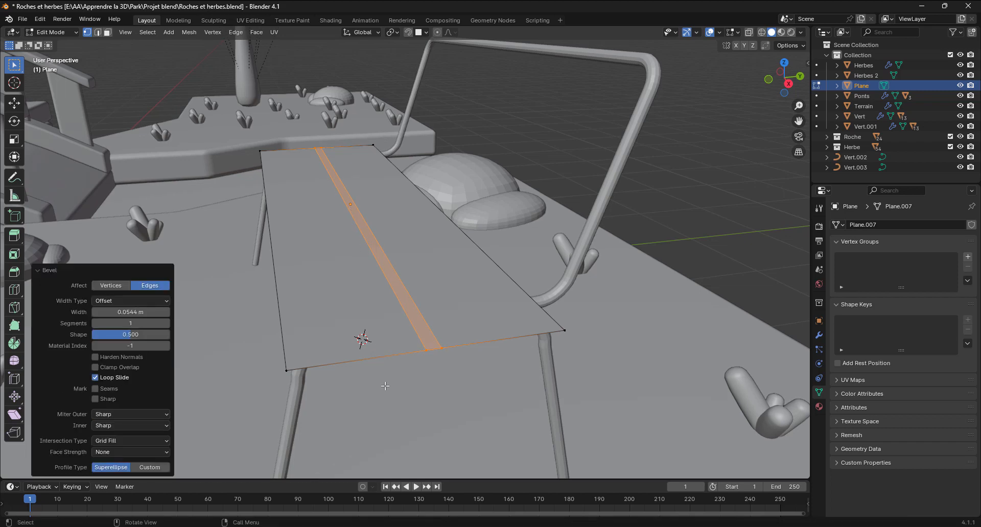
middle_drag(491, 310, 426, 250)
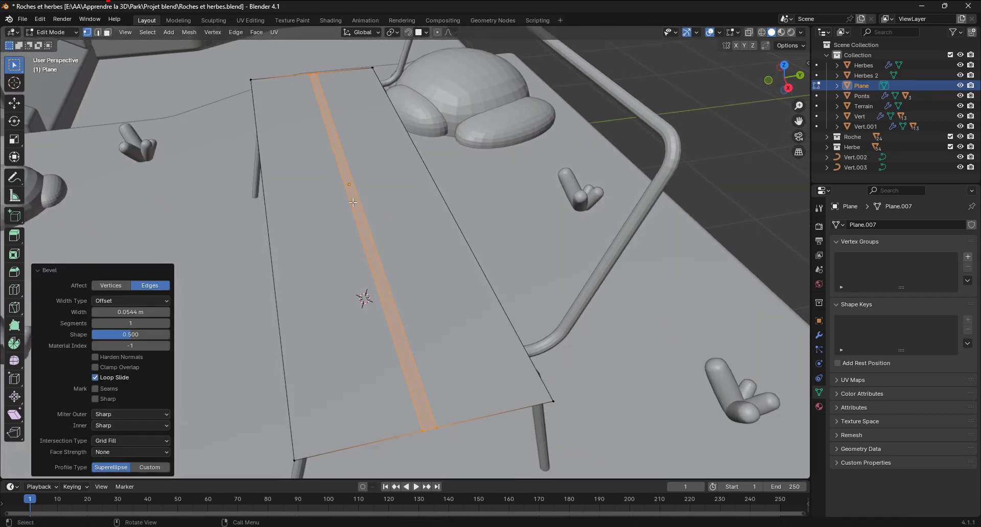
middle_drag(372, 354, 424, 243)
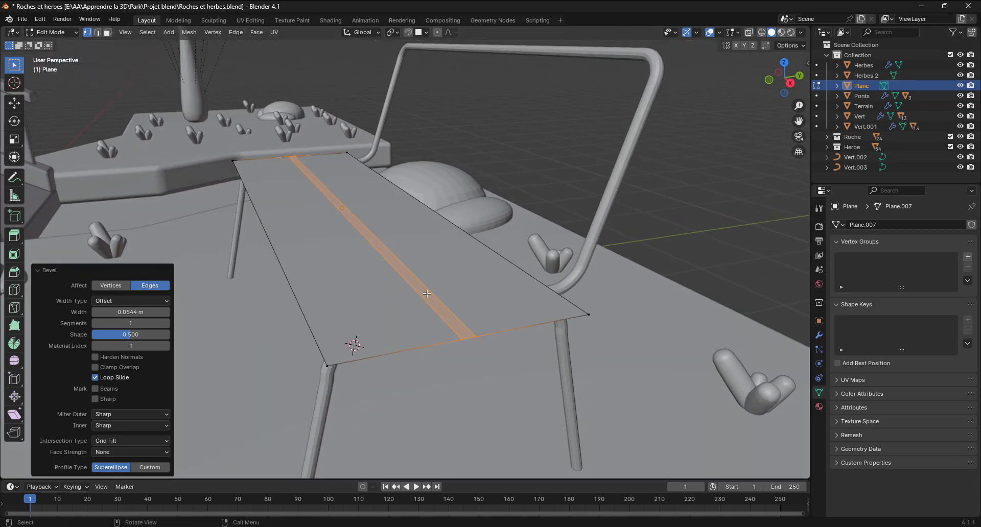
mouse_move(427, 294)
middle_down()
mouse_move(447, 284)
mouse_move(437, 292)
middle_up()
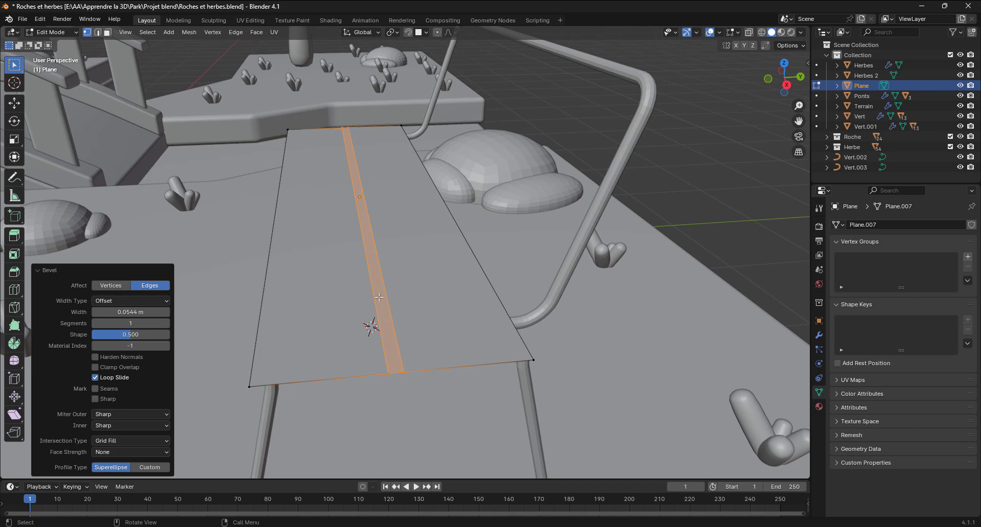
key(x)
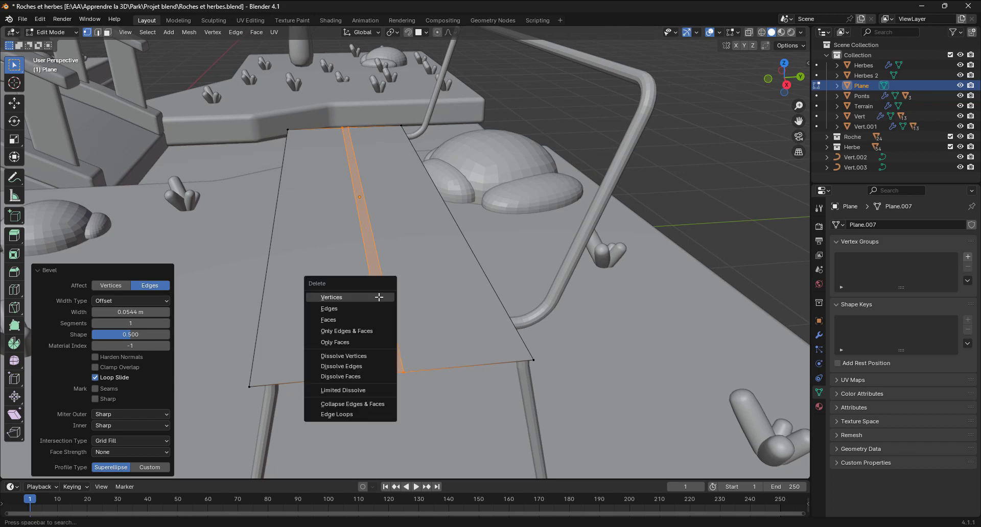
click(363, 319)
Select both seat plank faces in face mode and shorten them by scaling to about 0.91 along X
middle_drag(366, 321, 362, 230)
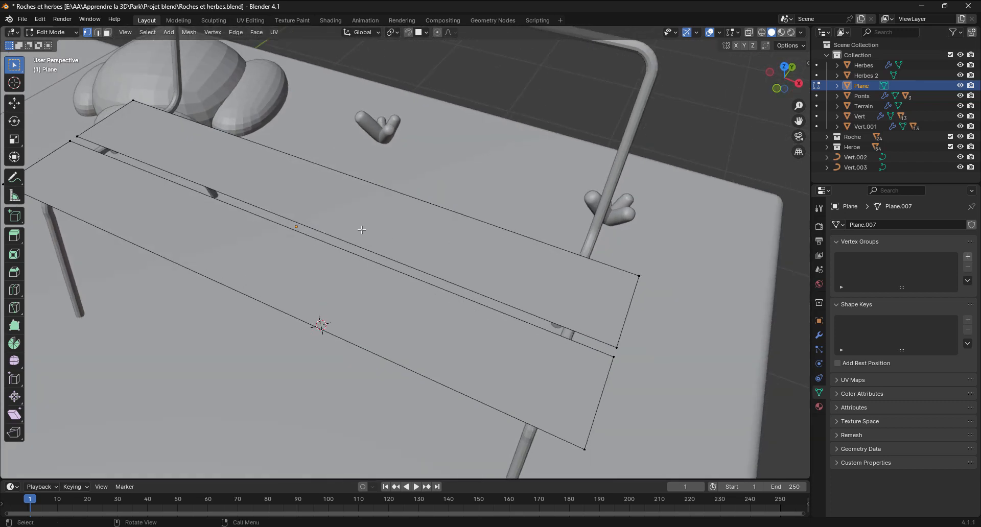
click(108, 32)
middle_drag(482, 250, 403, 233)
click(402, 233)
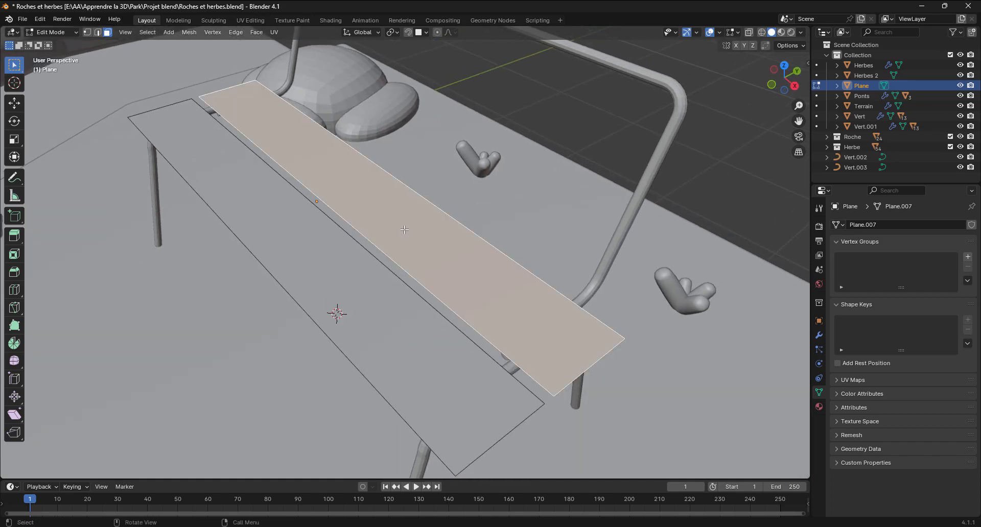
key(a)
middle_drag(449, 256, 580, 312)
key(s)
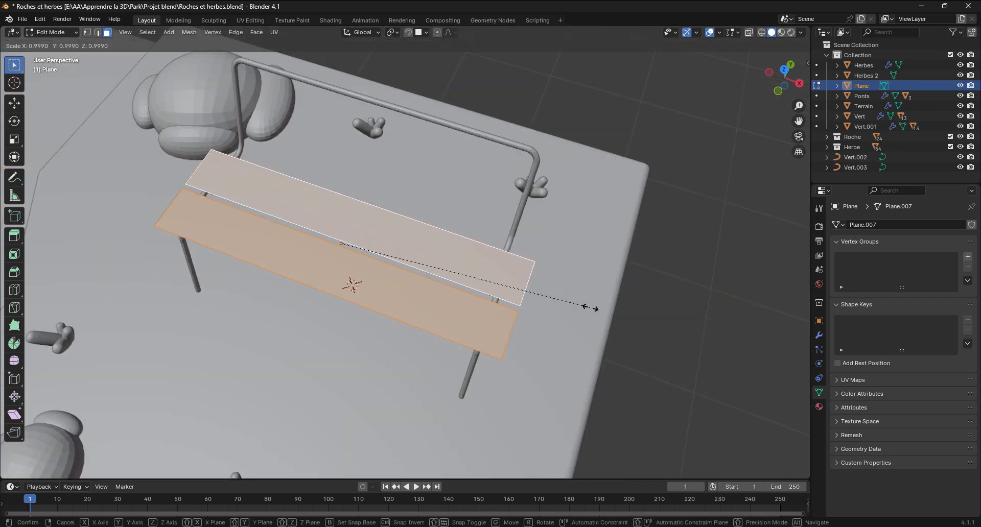
key(x)
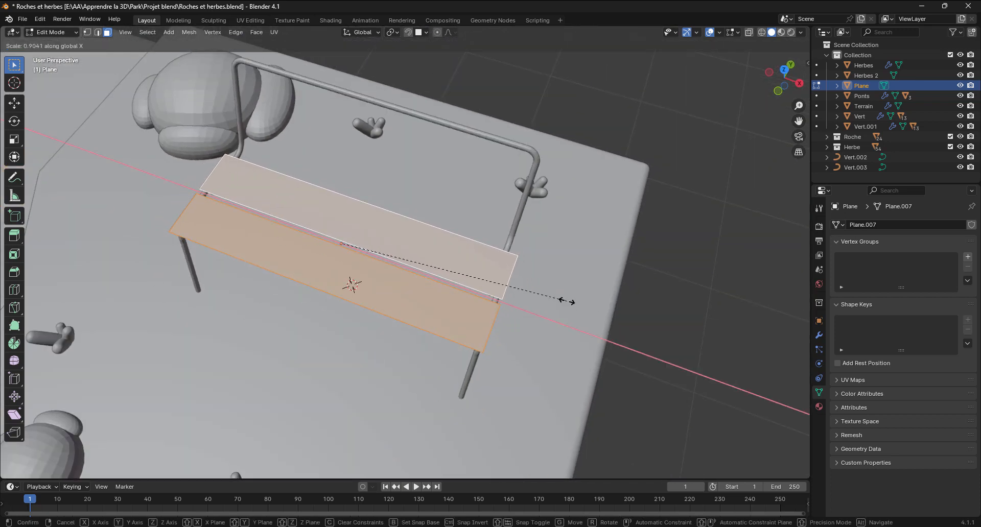
click(564, 302)
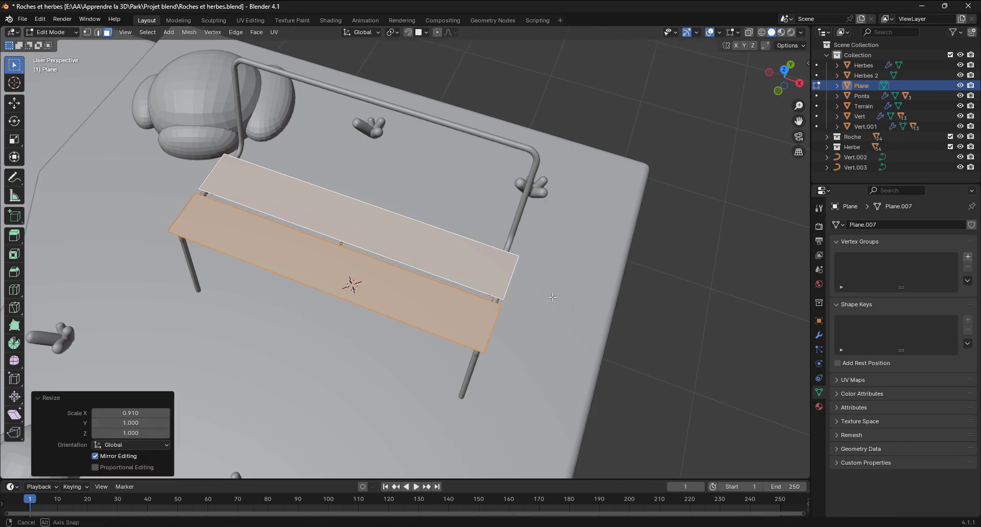
Extrude both seat plank faces upward by about 0.025 m to give them thickness
middle_drag(565, 305, 509, 257)
scroll(537, 278, up, 3)
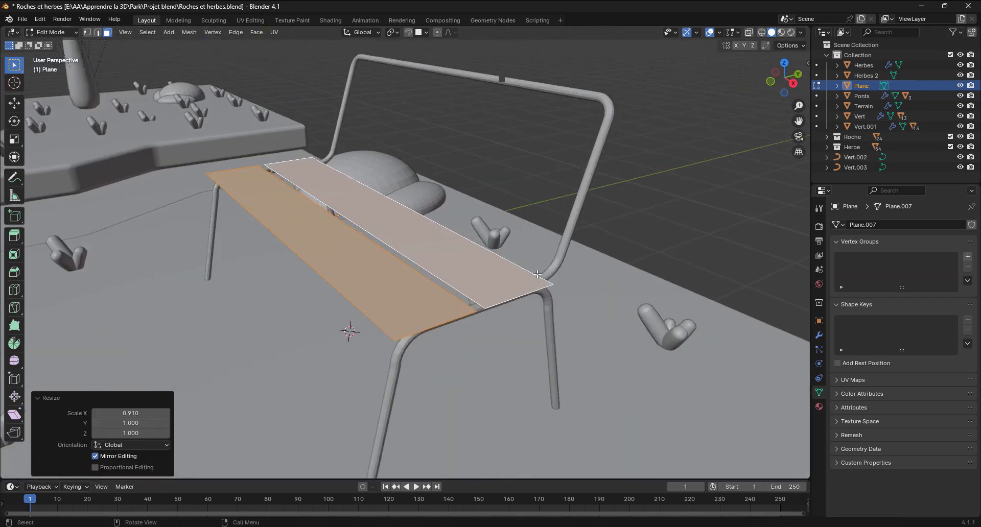
middle_drag(544, 311, 543, 296)
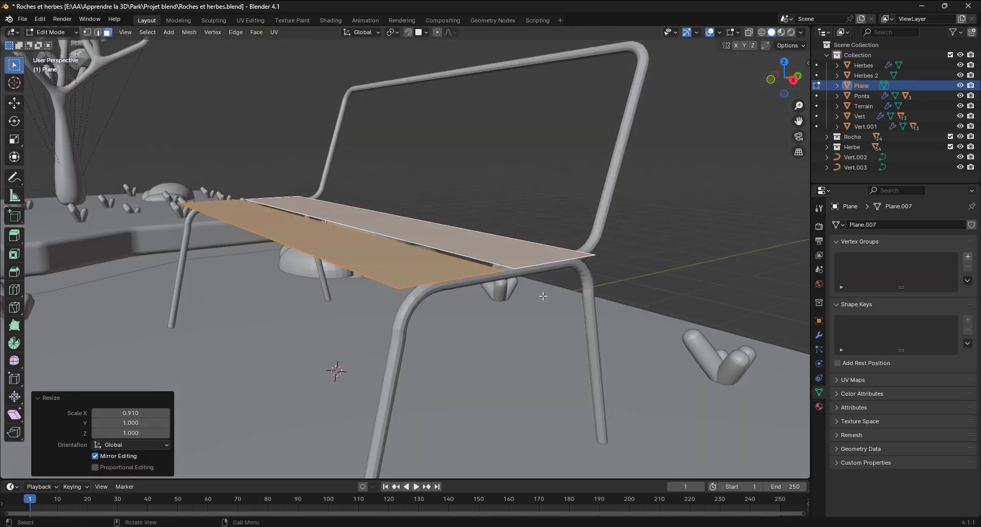
key(e)
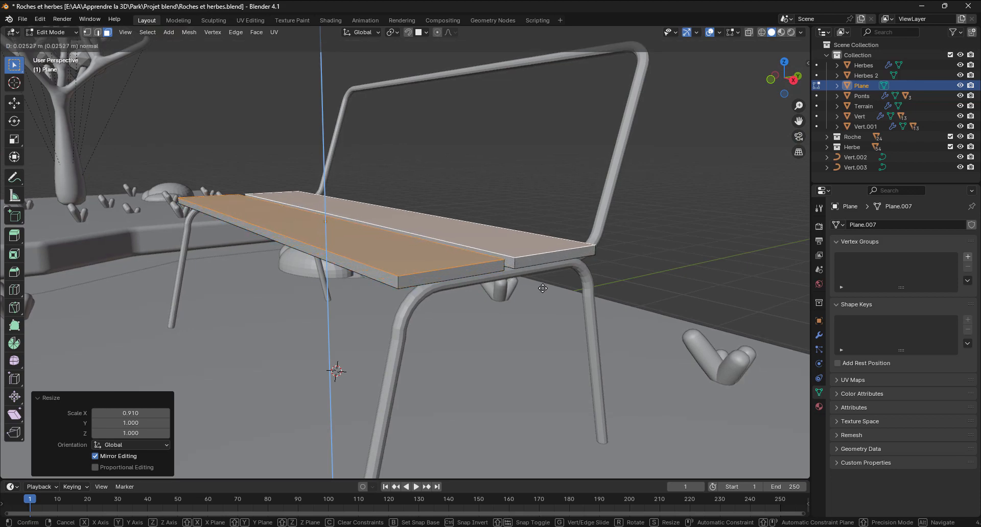
click(541, 289)
Select all of the seat plank geometry and duplicate it about 0.35 m above the seat
middle_drag(538, 292, 503, 308)
key(a)
key(g)
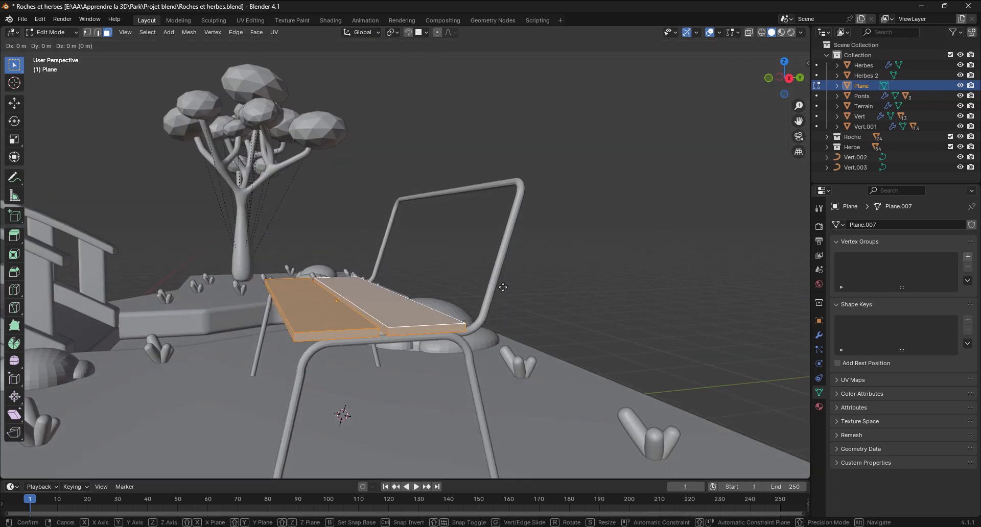
click(503, 234)
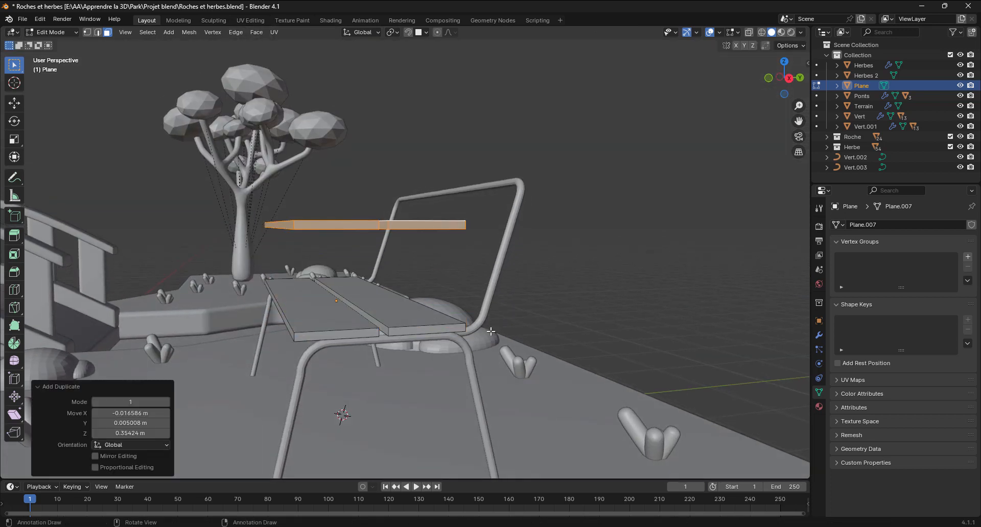
Rotate the duplicated pair of planks 90° about the X axis so they stand upright
key(r)
key(x)
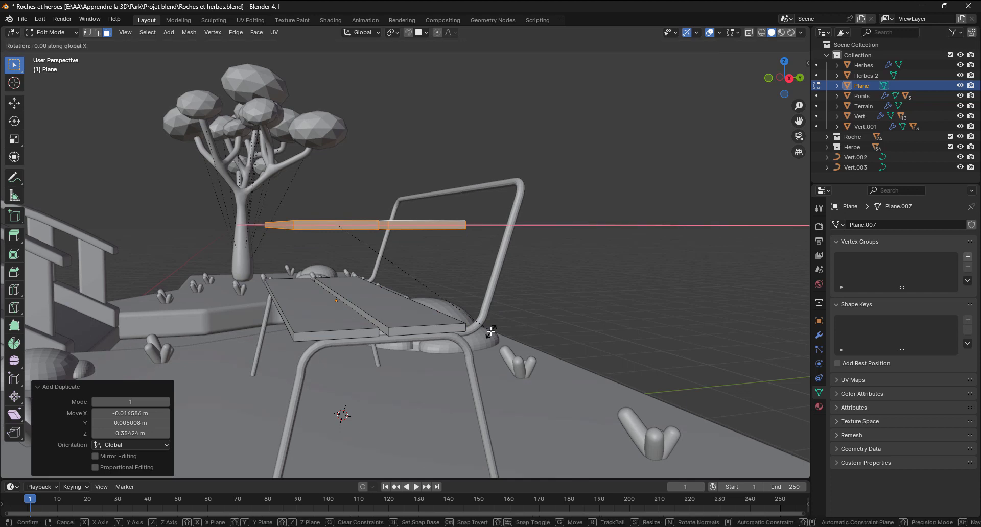
text(90)
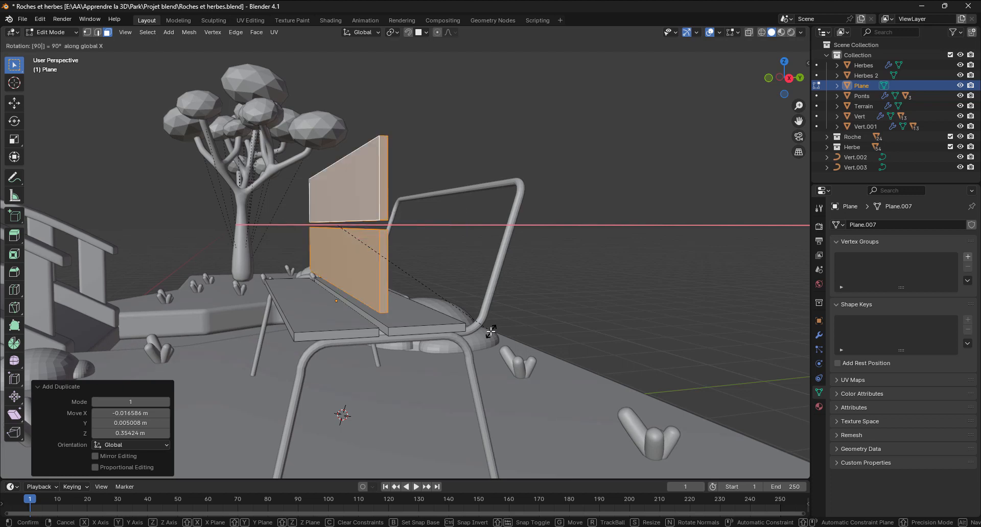
key(Return)
Tilt the upright planks about -19.1° around X in the right side view to match the backrest frame's slope
middle_drag(413, 317, 5, 108)
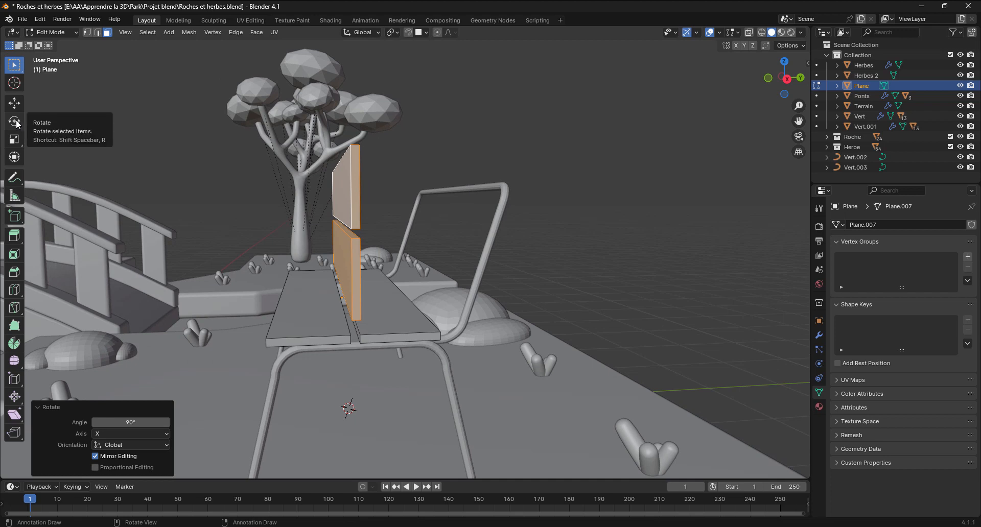
click(15, 122)
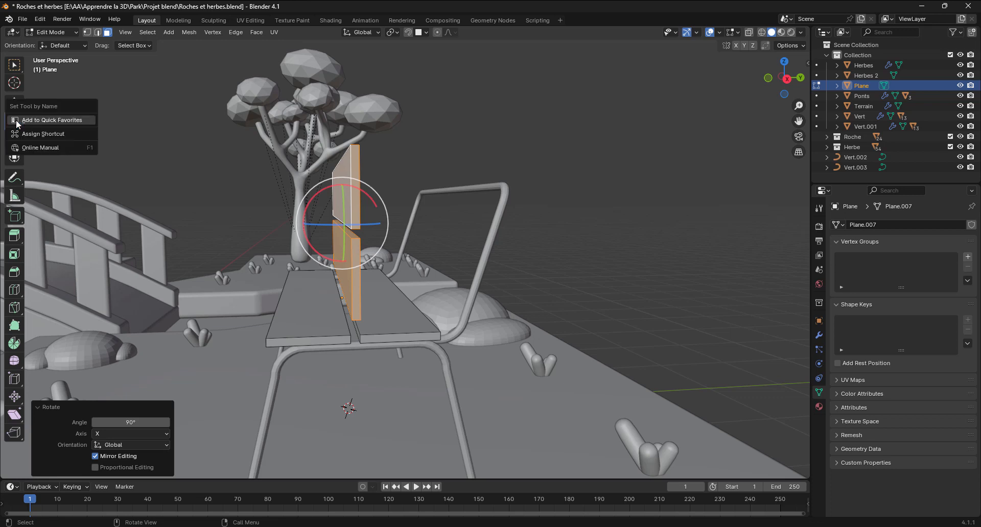
right_click(353, 245)
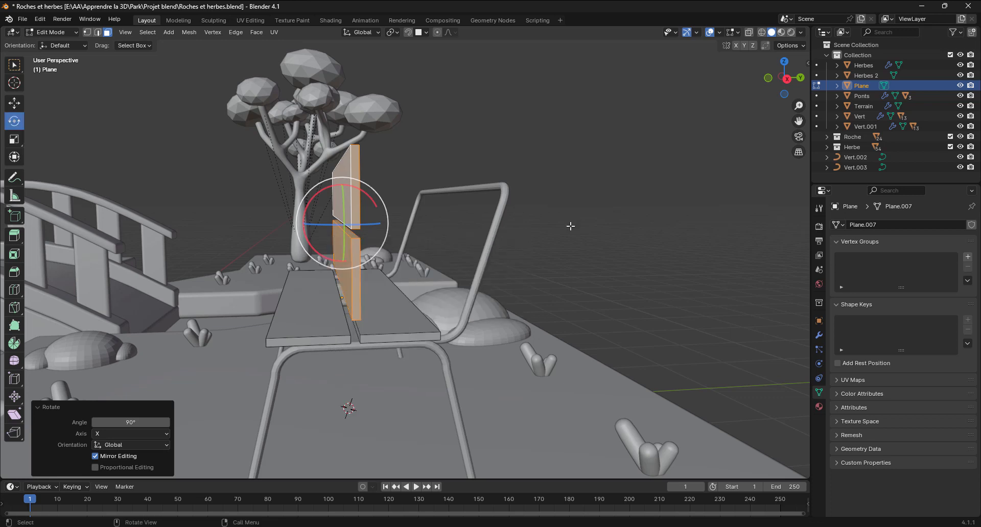
key(KP_3)
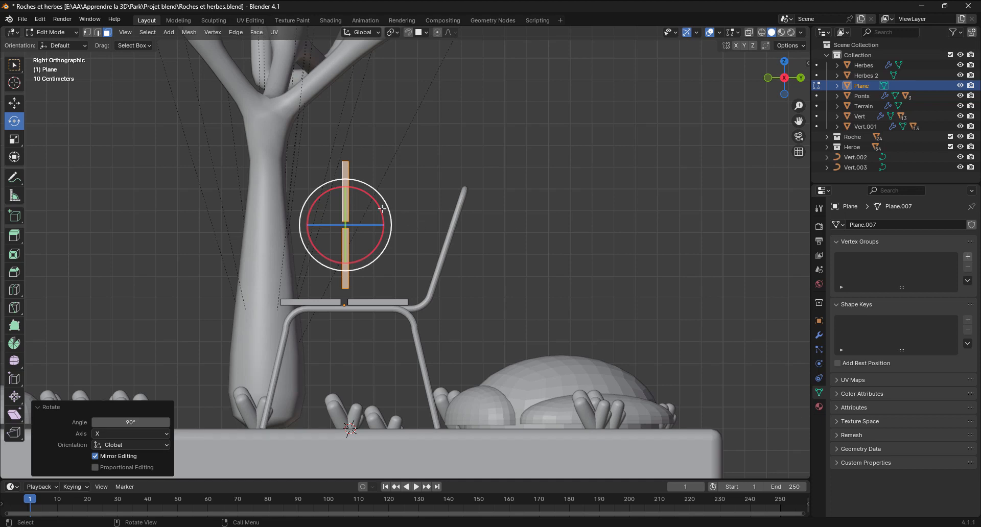
drag(371, 199, 377, 208)
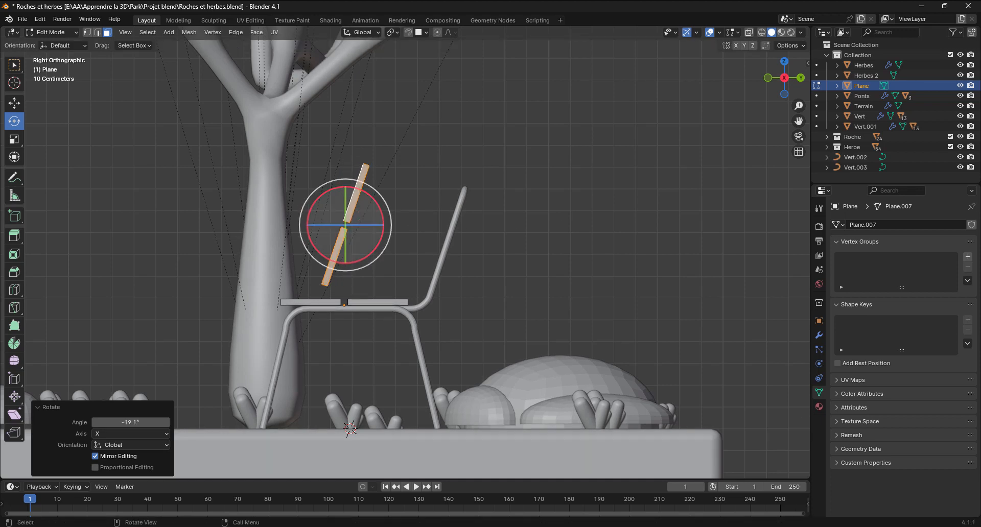
Move the tilted planks about 0.47 m along Y onto the backrest tubes and fine-tune their angle by about 1°
key(g)
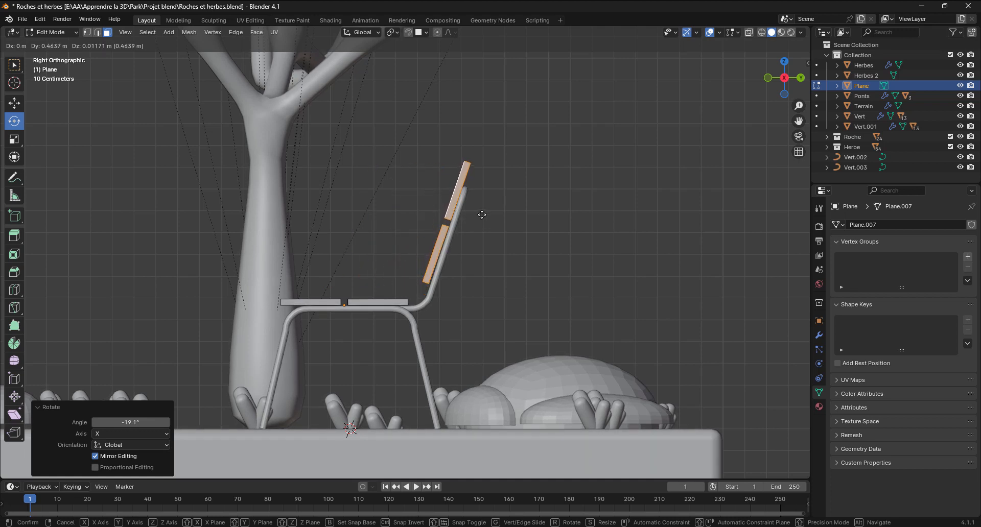
click(482, 215)
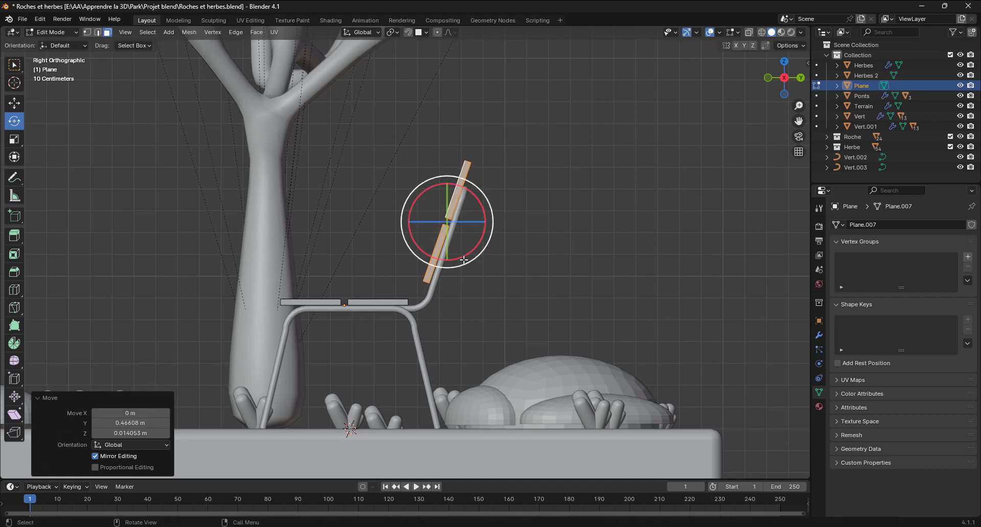
scroll(426, 252, up, 4)
shift+middle_drag(483, 231, 450, 285)
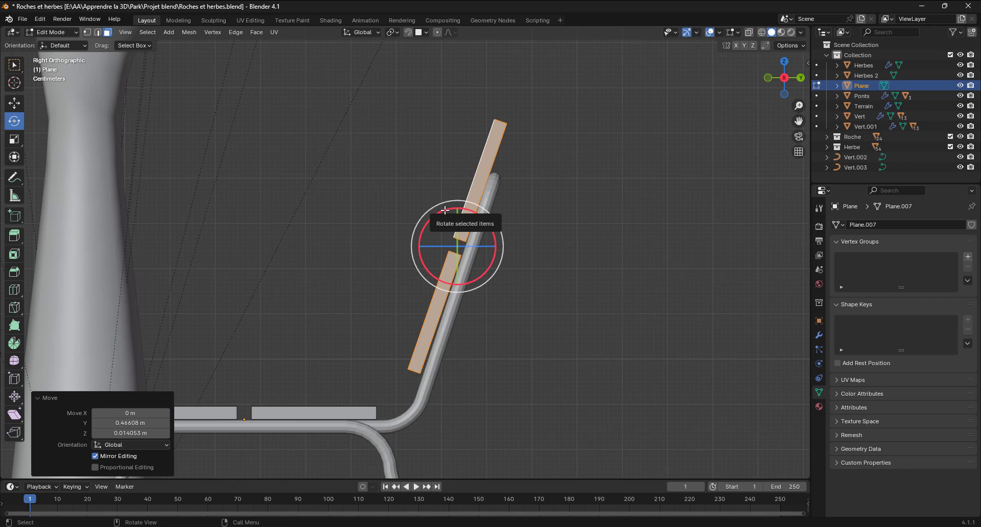
drag(444, 210, 443, 210)
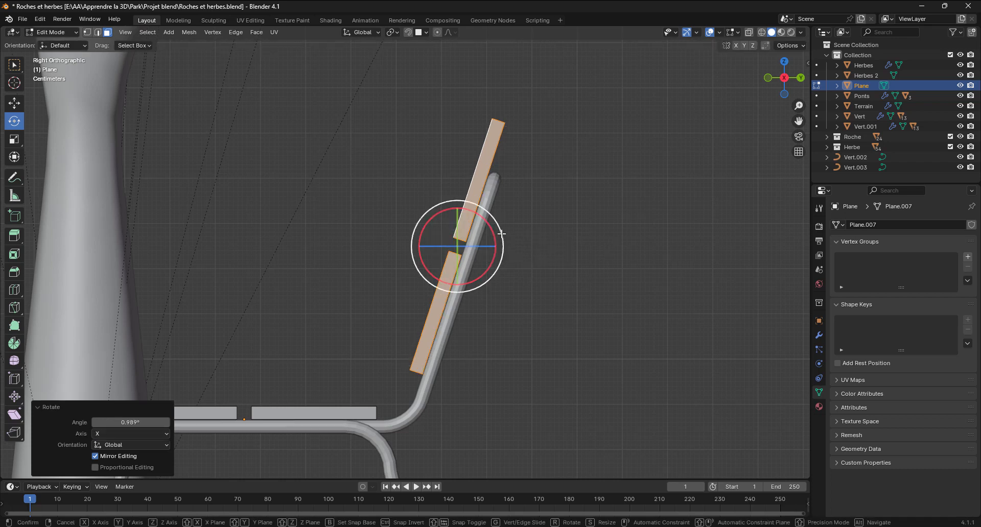
key(g)
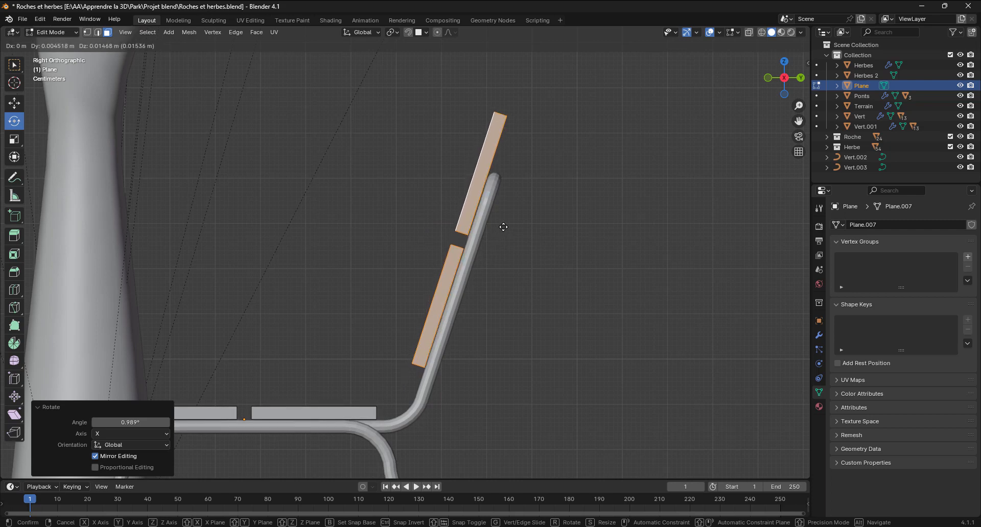
click(504, 227)
Restore the box selection tool, deselect the backrest planks and return to Object Mode
middle_drag(388, 235, 445, 291)
scroll(403, 263, down, 5)
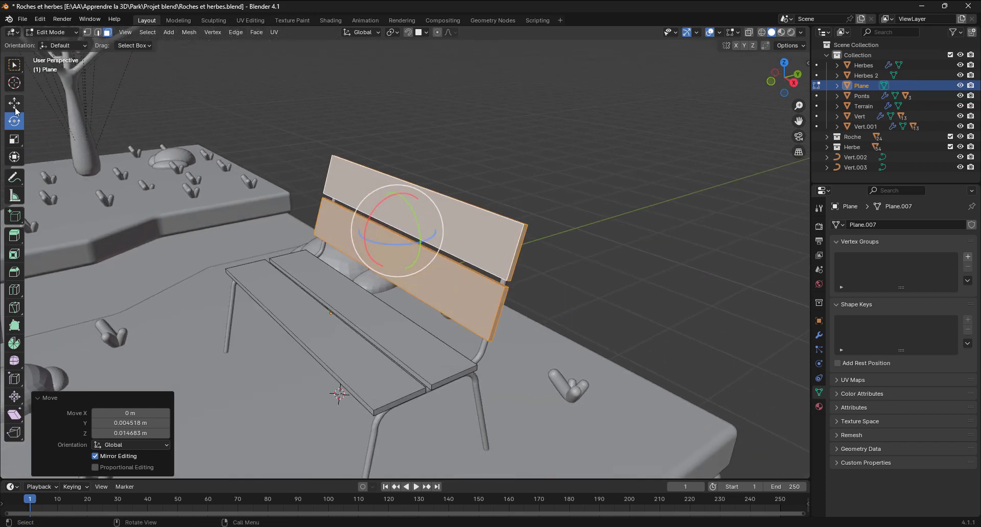
click(14, 69)
click(581, 290)
middle_drag(475, 341, 444, 342)
key(Tab)
scroll(481, 314, up, 4)
scroll(515, 324, down, 5)
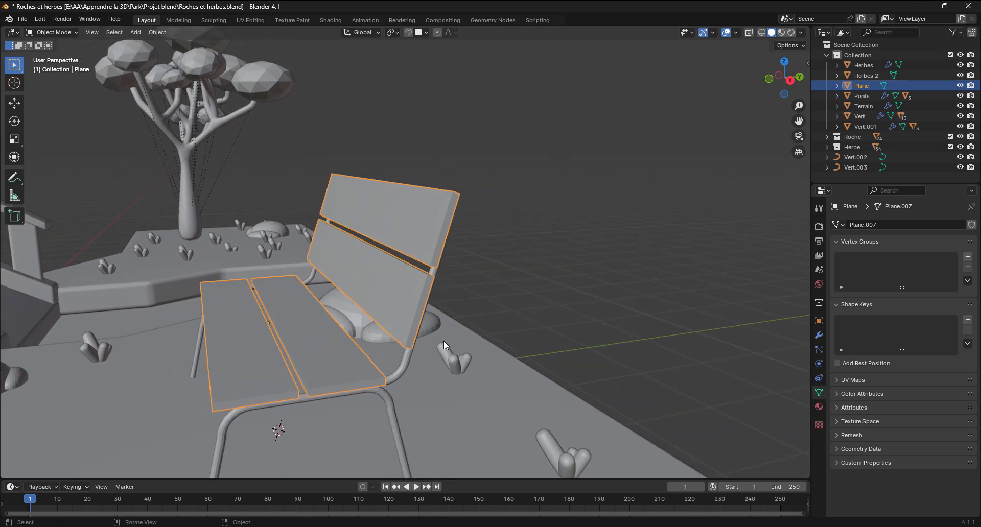
Add a Bevel modifier to the bench planks object
click(819, 335)
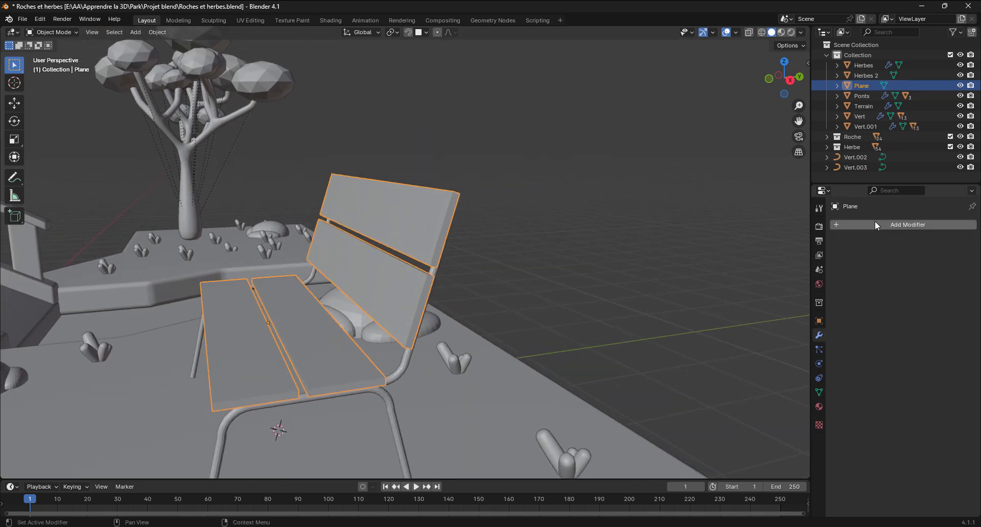
scroll(423, 319, up, 2)
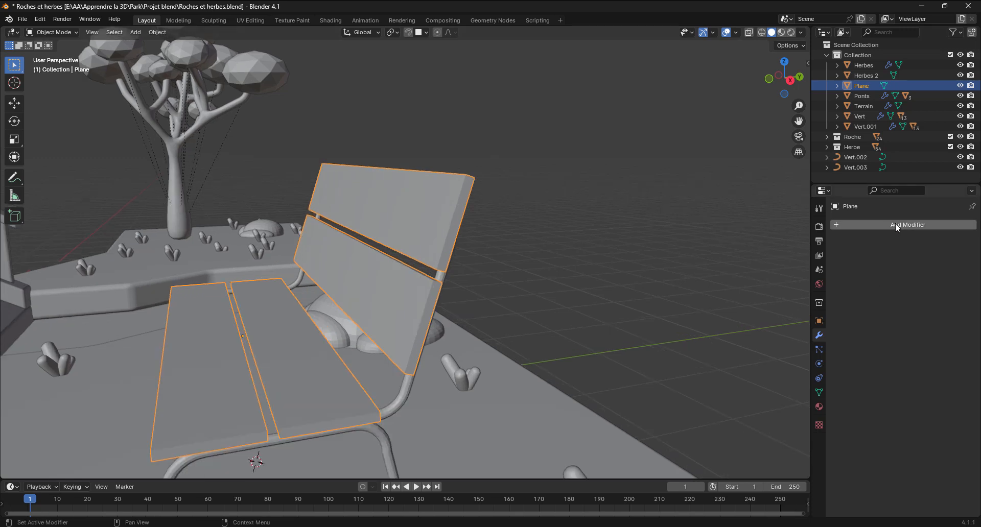
click(875, 227)
mouse_move(832, 229)
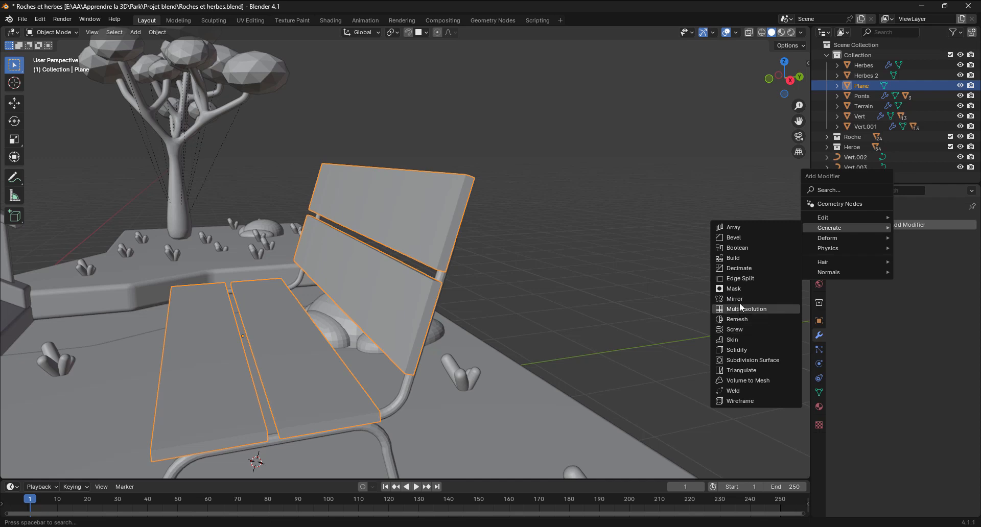
click(740, 238)
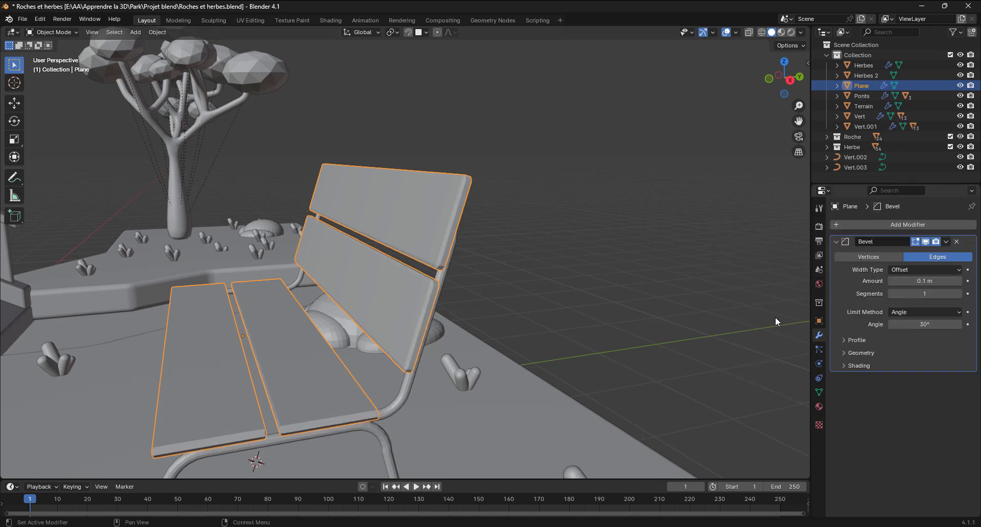
Set the planks' Bevel modifier to an amount of 0.2 m with 3 segments
middle_drag(587, 353, 664, 366)
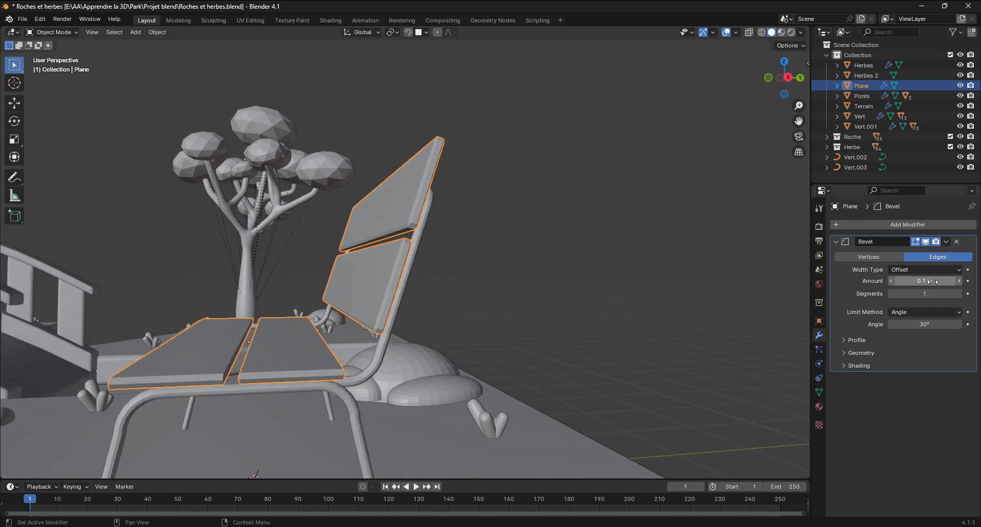
click(934, 281)
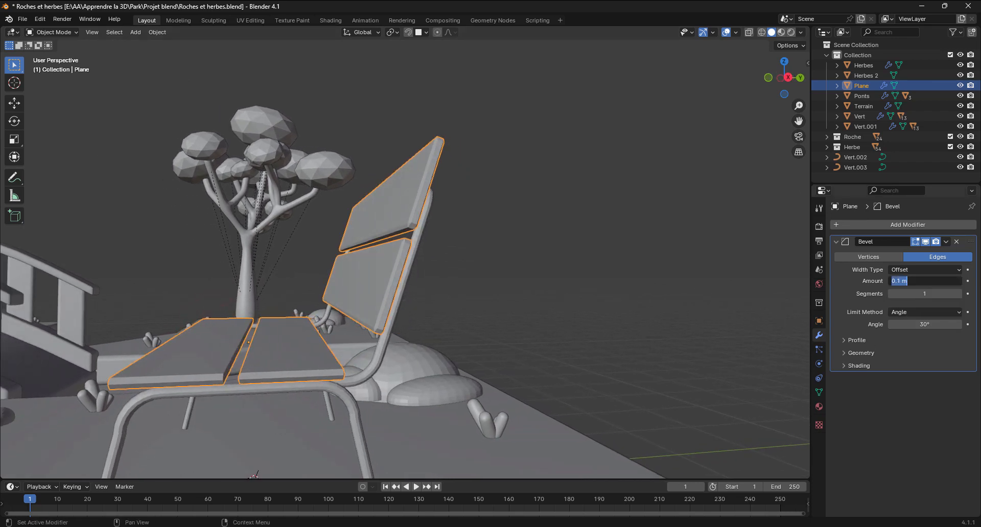
text(.2)
key(Return)
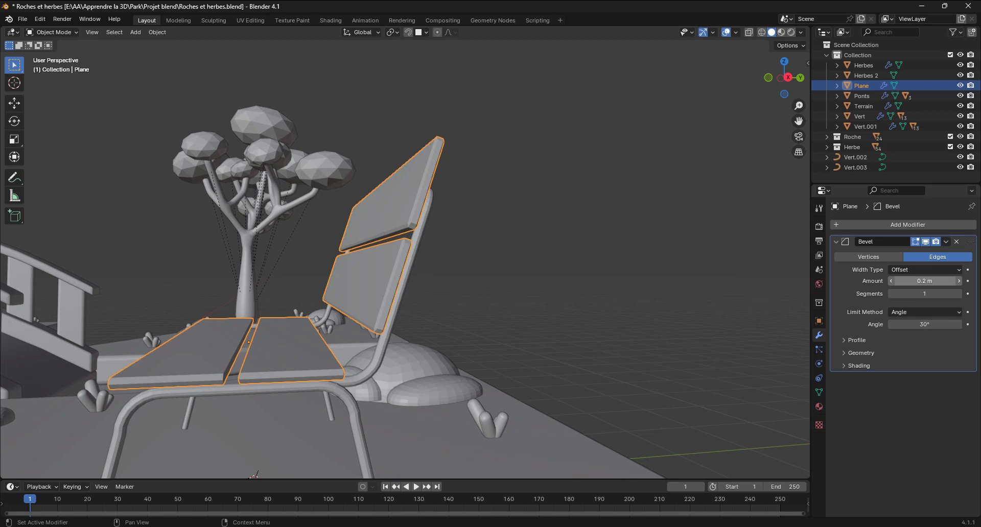
click(960, 293)
click(960, 294)
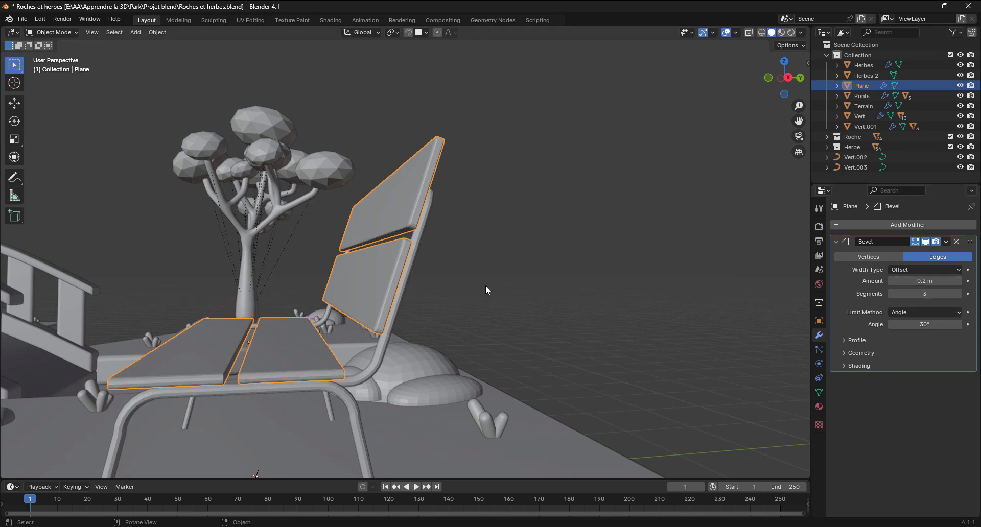
Set the Bevel modifier's limit method to None and its outer miter to Arc
scroll(400, 285, up, 8)
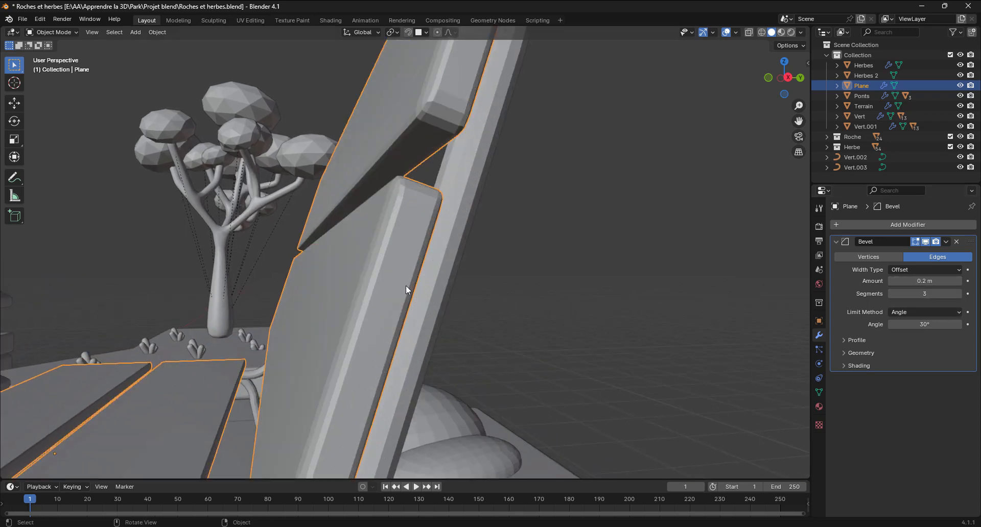
middle_drag(406, 286, 755, 333)
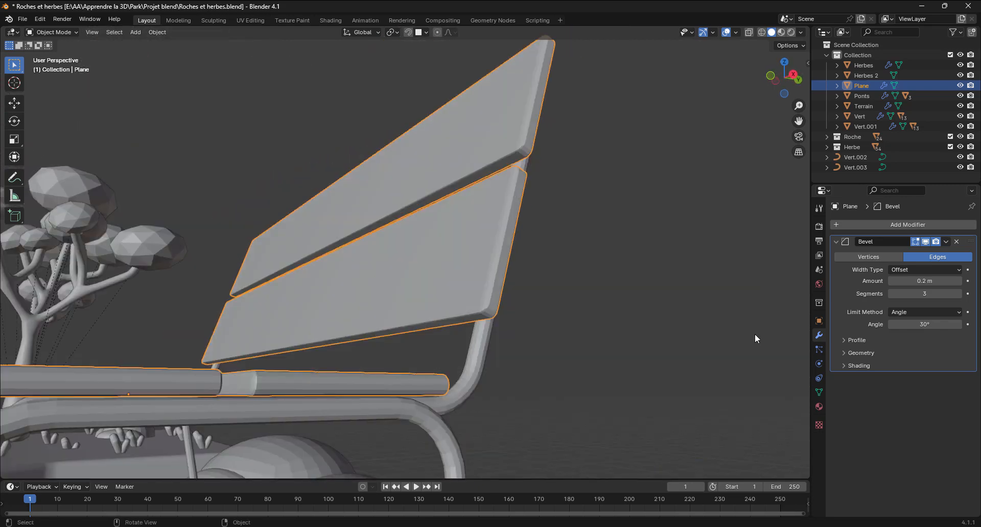
click(931, 313)
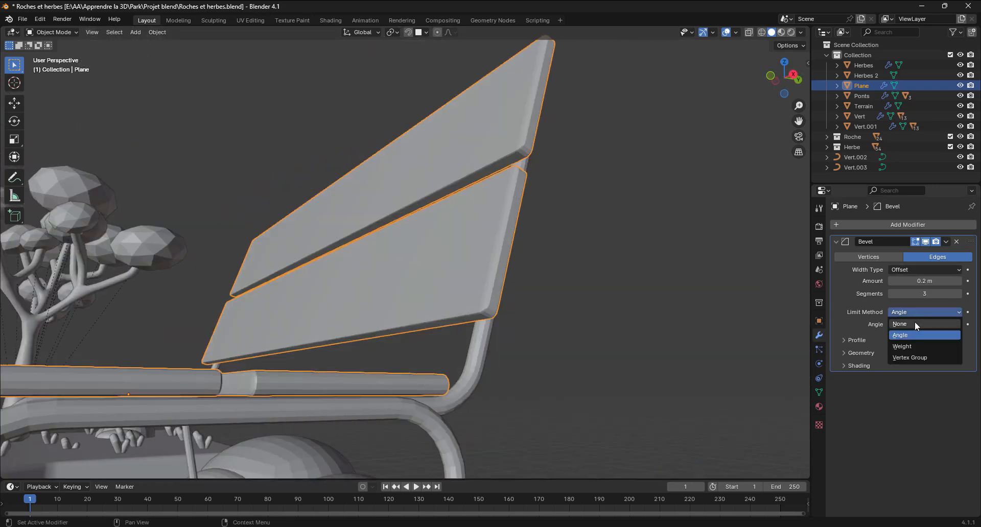
click(915, 321)
click(839, 340)
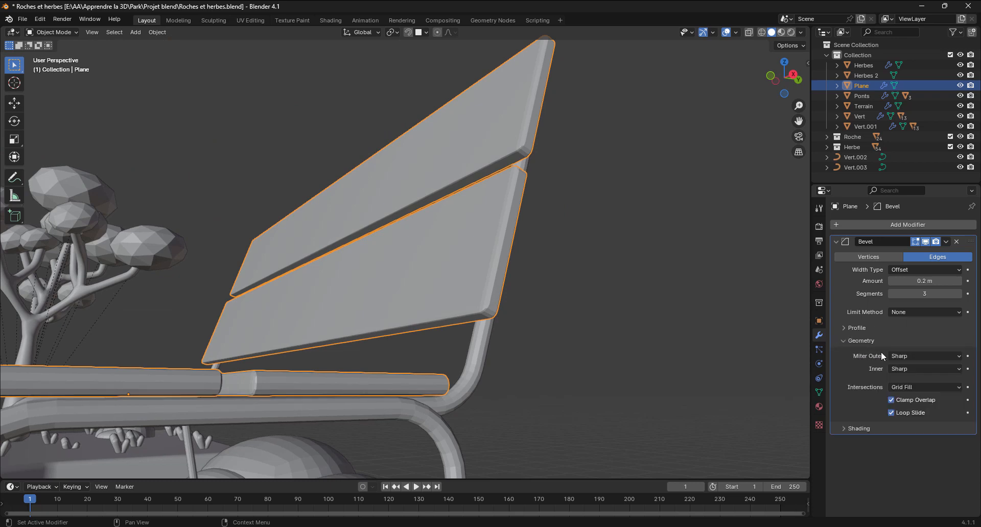
click(913, 357)
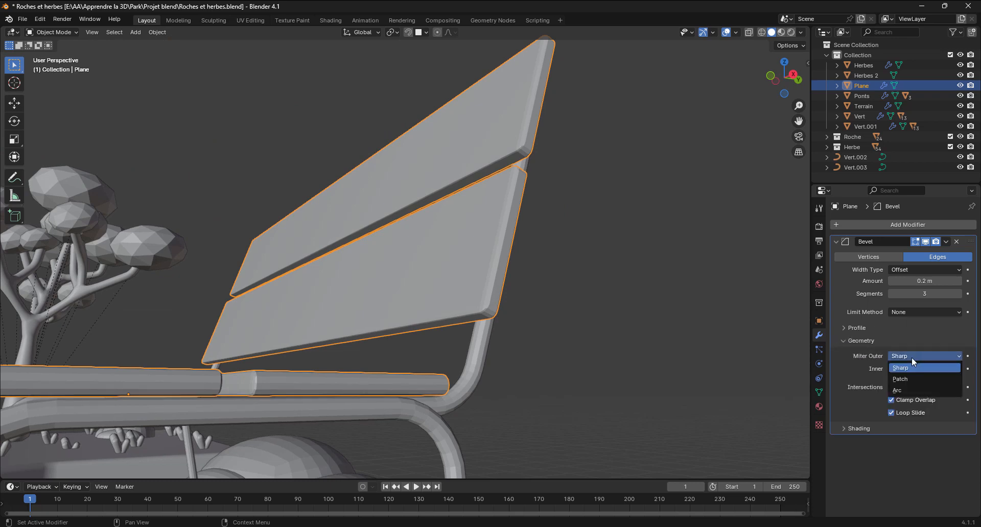
click(906, 392)
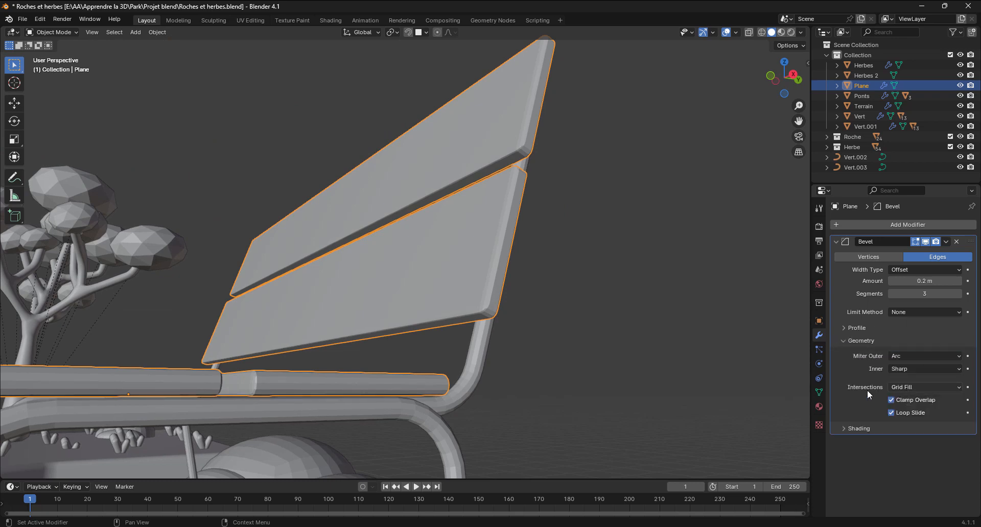
Enable Harden Normals in the Bevel modifier, shade the planks smooth and deselect them
click(846, 429)
click(892, 444)
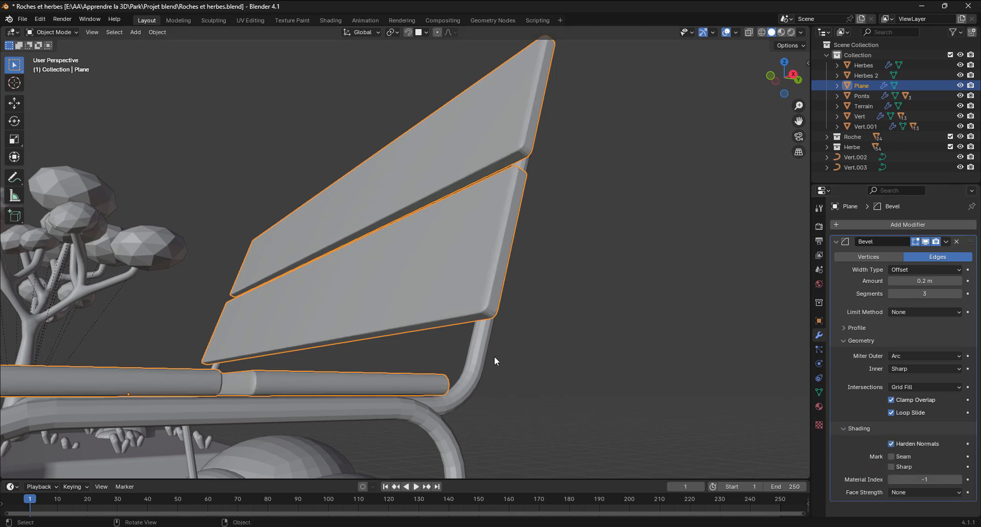
middle_drag(479, 323, 483, 336)
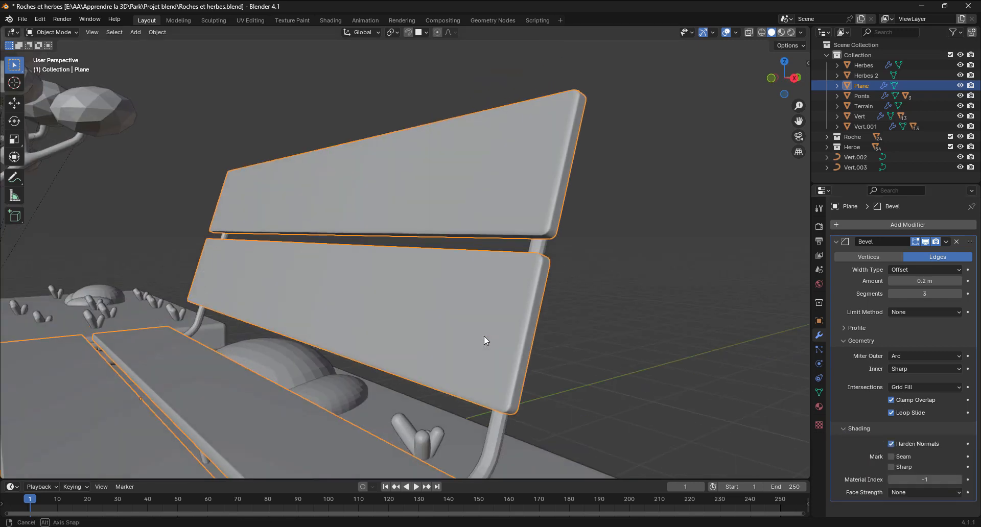
right_click(510, 308)
click(467, 309)
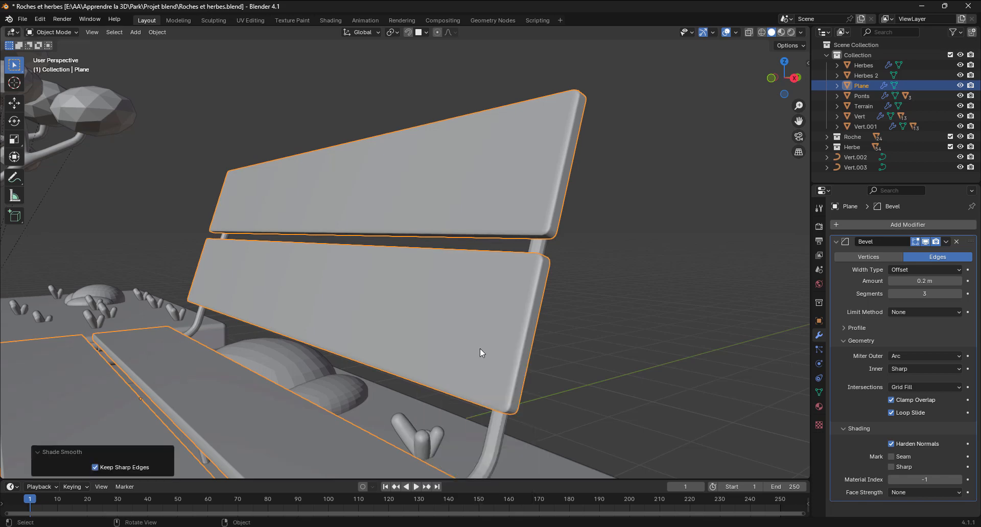
mouse_move(480, 349)
middle_down()
mouse_move(395, 346)
mouse_move(398, 401)
mouse_move(443, 422)
mouse_move(486, 407)
mouse_move(514, 376)
mouse_move(486, 343)
middle_up()
click(614, 343)
Select the bench's leg tubes and isolate them by hiding all other objects
middle_drag(614, 342, 523, 323)
scroll(511, 343, down, 2)
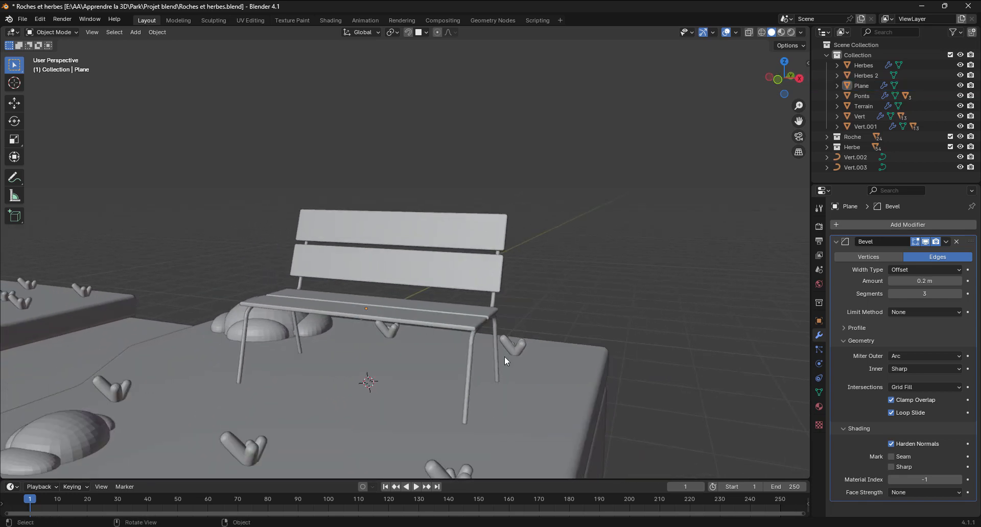
middle_drag(467, 382, 449, 374)
click(428, 366)
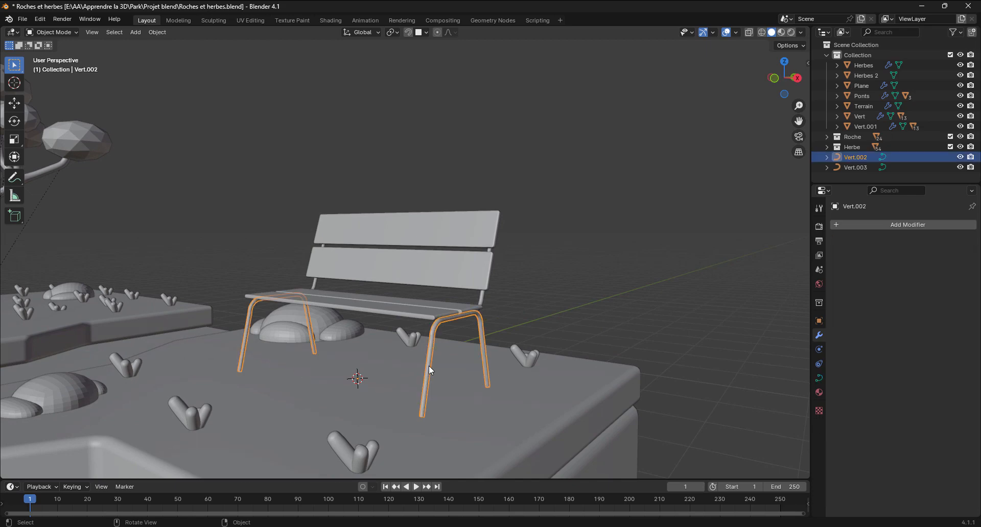
middle_drag(448, 354, 496, 391)
scroll(480, 334, up, 5)
middle_drag(464, 337, 482, 327)
scroll(482, 327, up, 1)
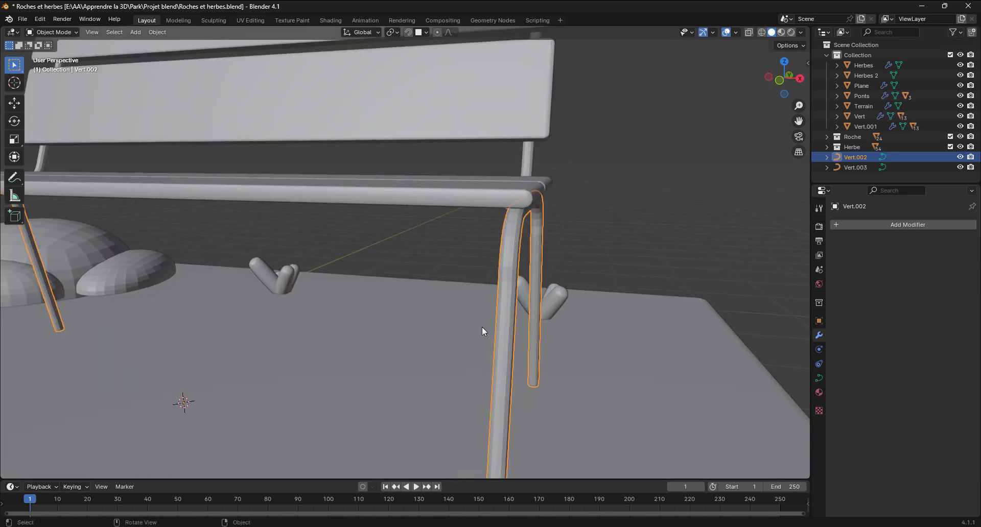
key(ctrl+h)
key(shift+h)
middle_drag(595, 279, 666, 283)
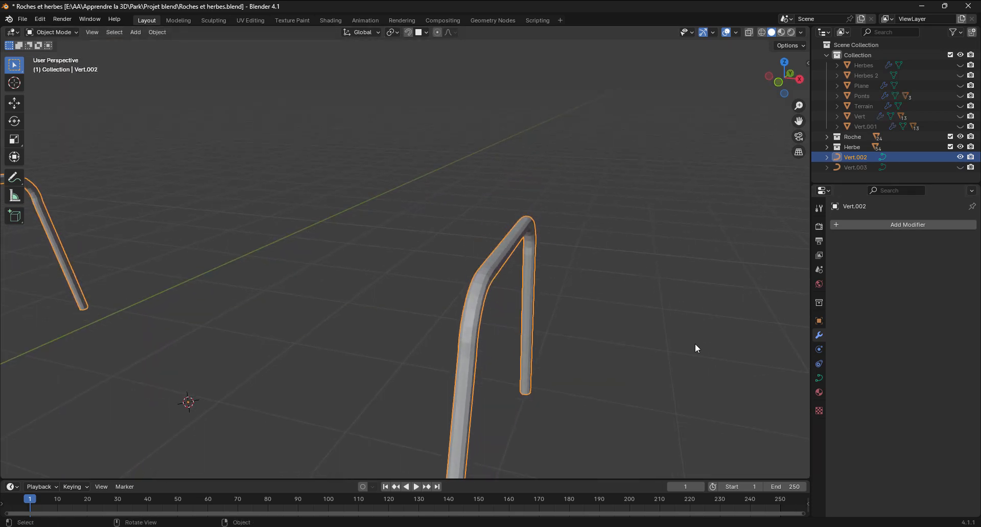
Set the leg tubes' curve bevel depth to 0.018 m
click(819, 378)
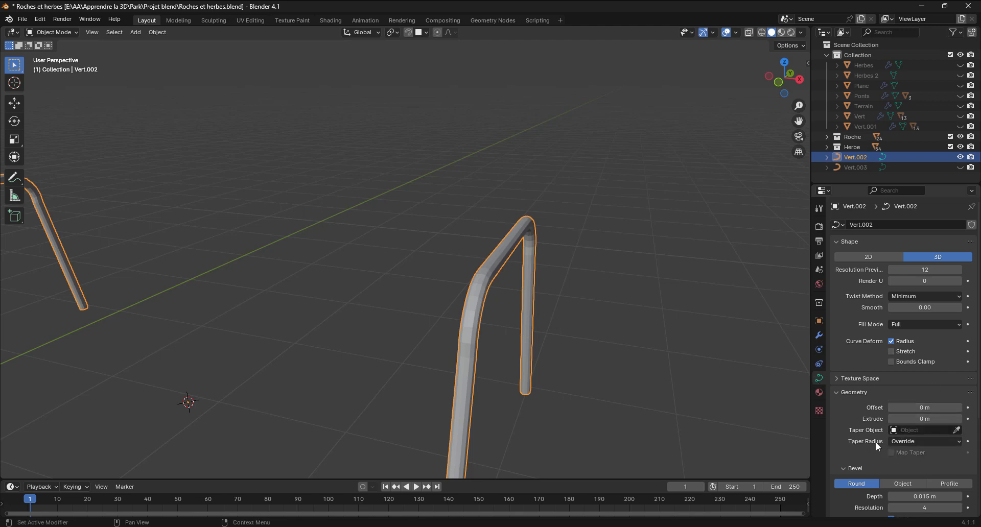
scroll(840, 446, down, 3)
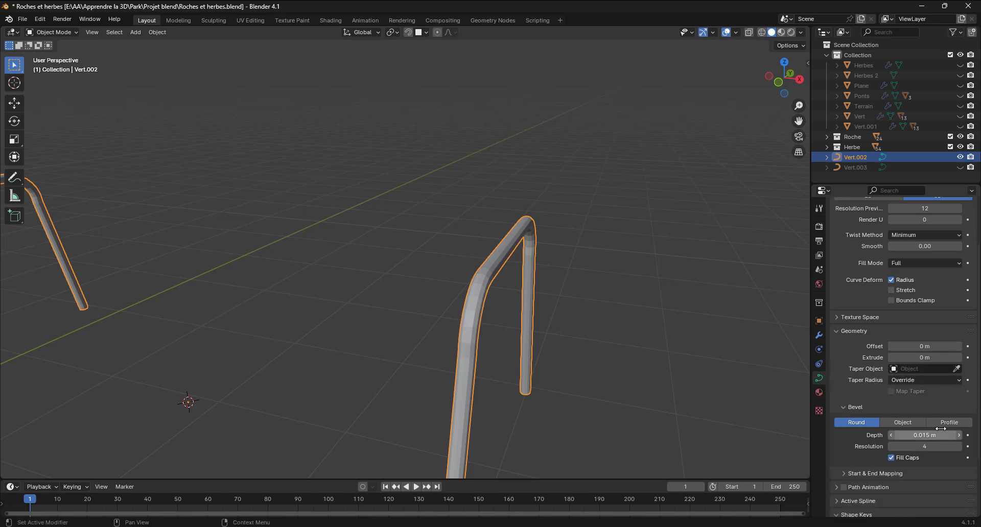
click(925, 435)
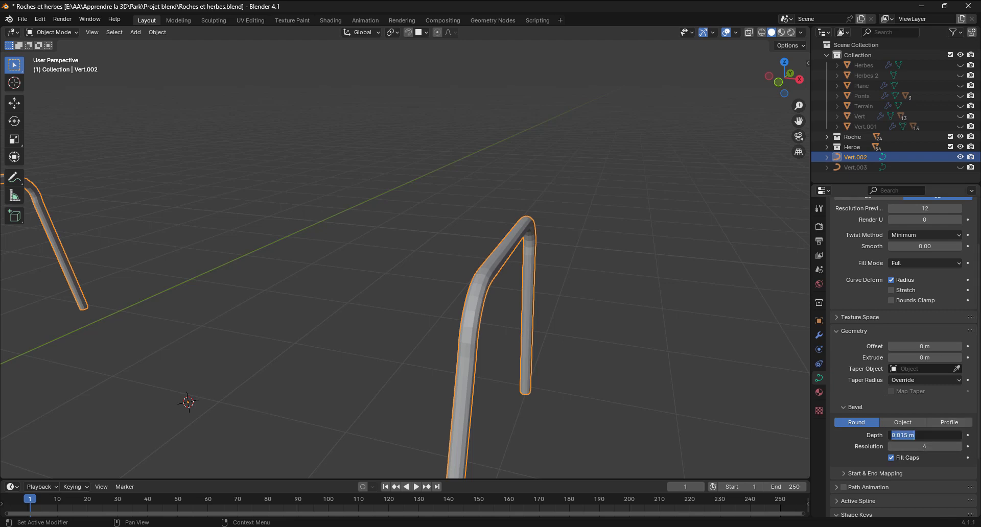
text(.018)
key(Return)
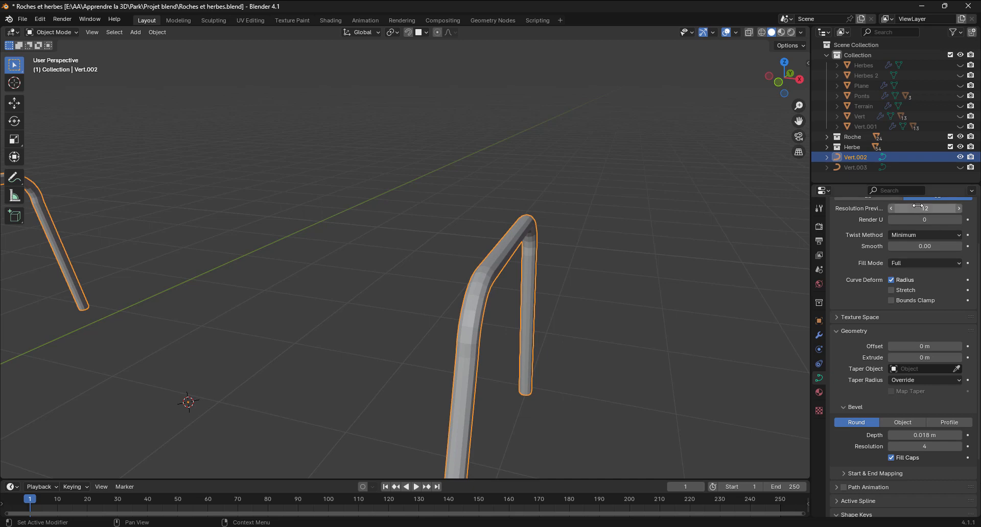
Unhide the backrest tube and set its curve bevel depth to 0.018 m as well
click(859, 167)
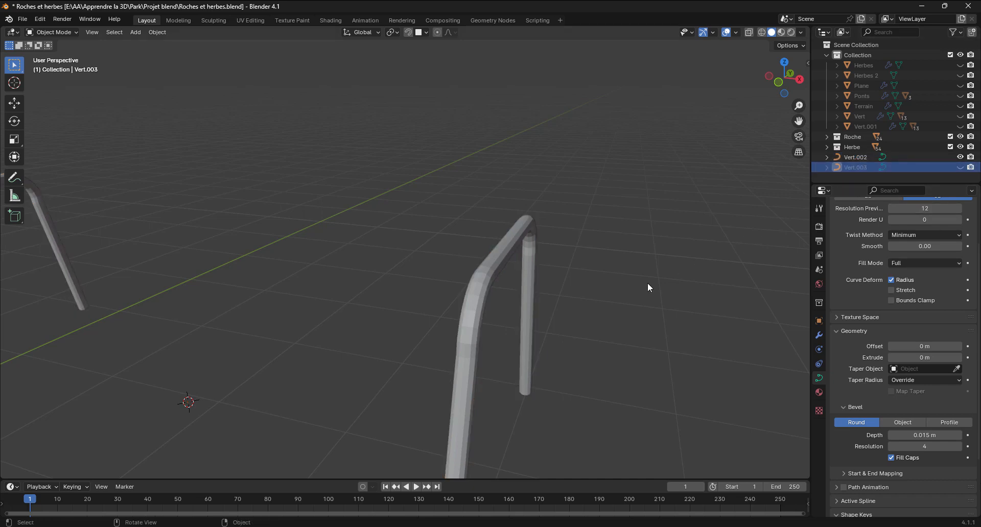
key(alt+h)
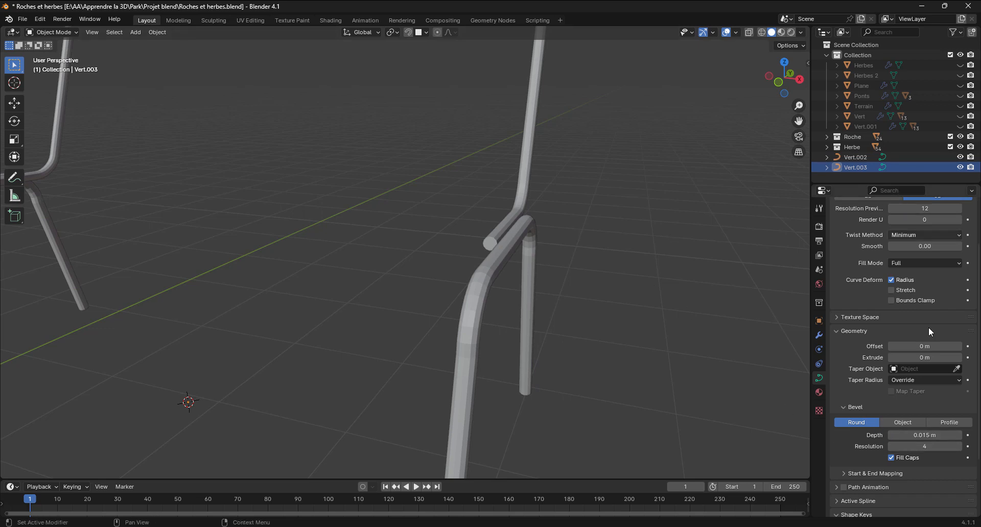
click(531, 169)
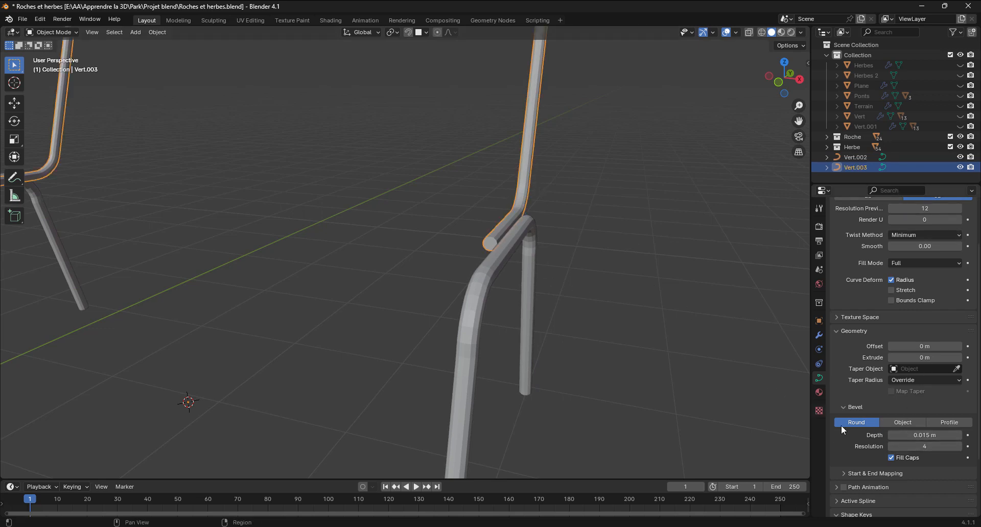
click(898, 435)
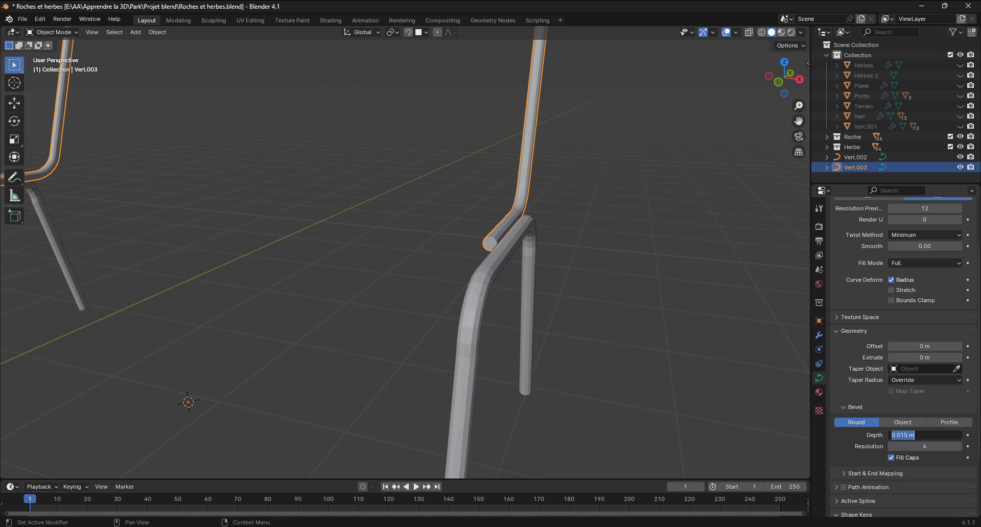
text(.018)
key(Return)
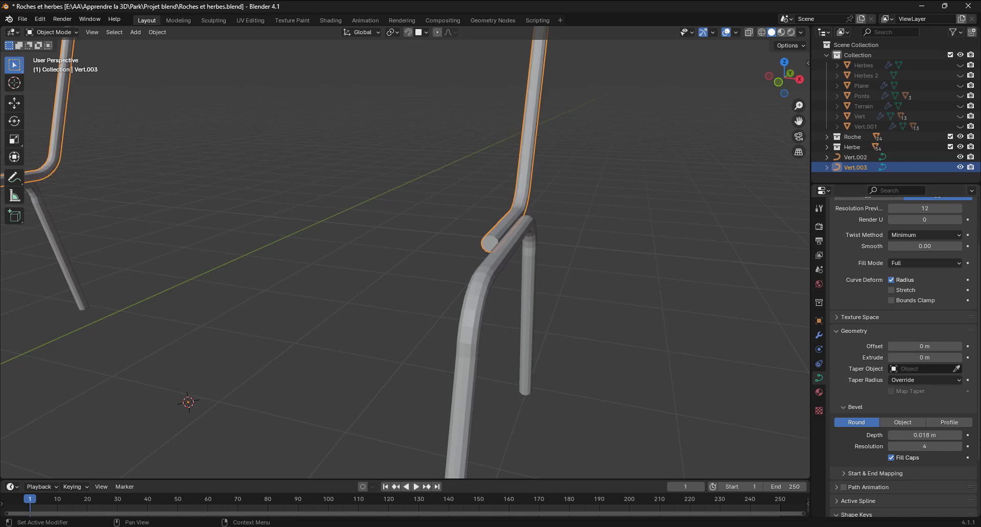
Unhide all the remaining scene objects and deselect everything
scroll(609, 340, down, 3)
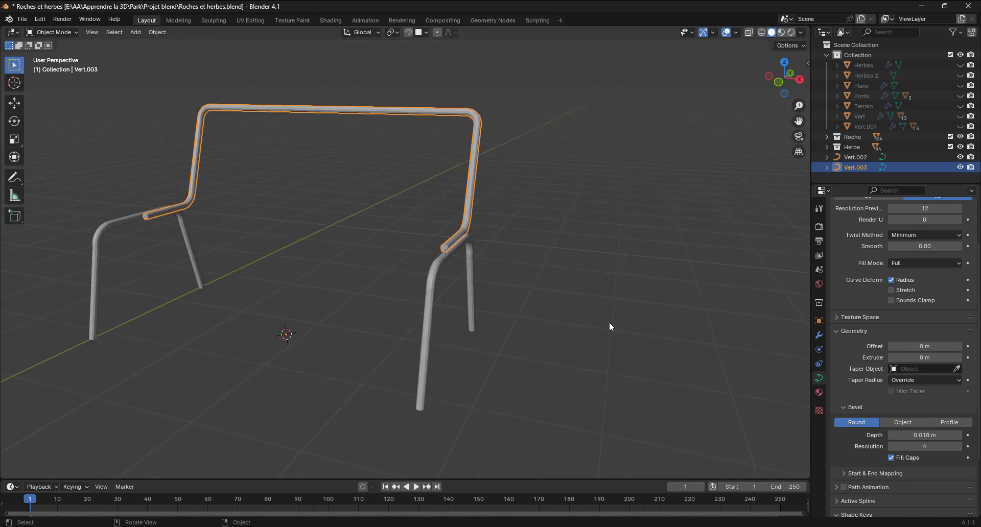
click(614, 254)
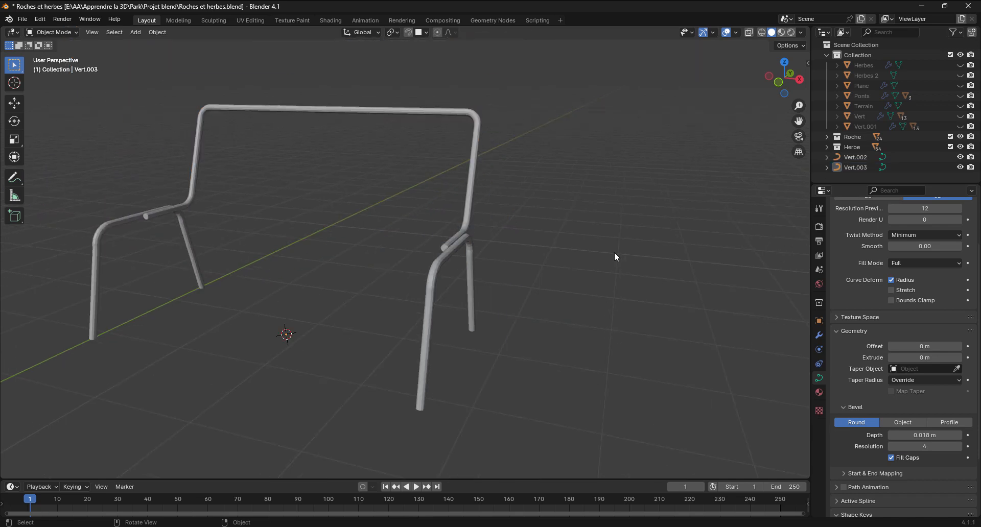
key(alt+h)
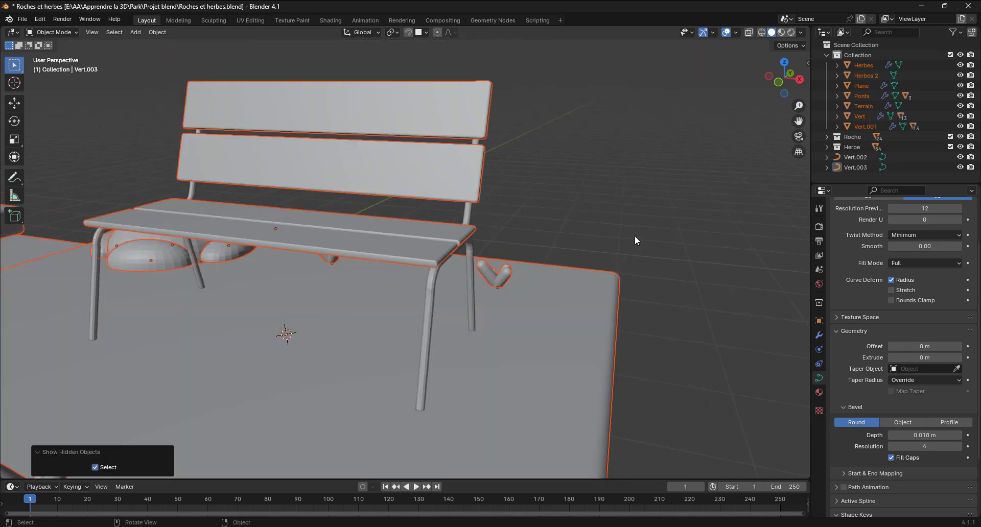
click(634, 240)
scroll(511, 248, down, 5)
middle_drag(508, 247, 449, 267)
scroll(349, 246, up, 1)
shift+middle_drag(349, 246, 454, 244)
middle_drag(496, 297, 463, 287)
scroll(463, 286, up, 4)
shift+middle_drag(520, 320, 447, 250)
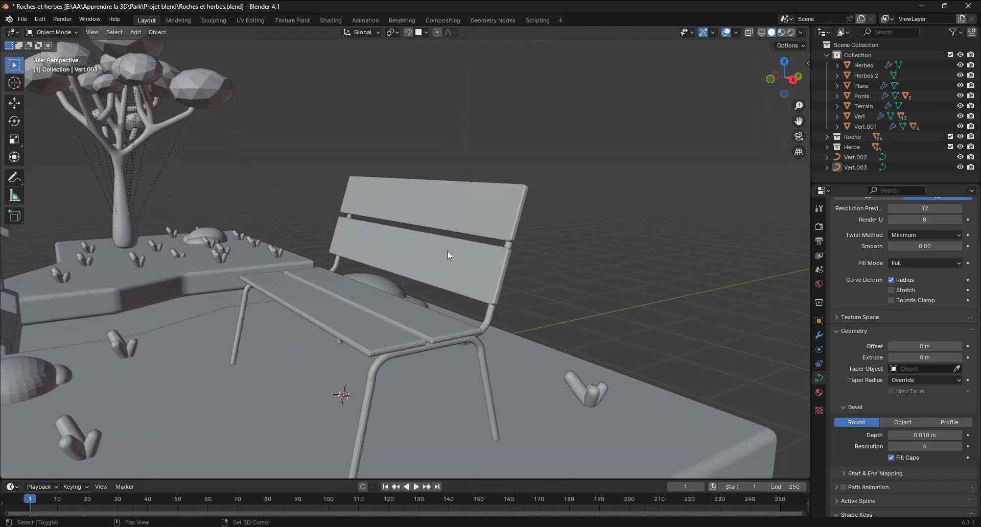
click(490, 206)
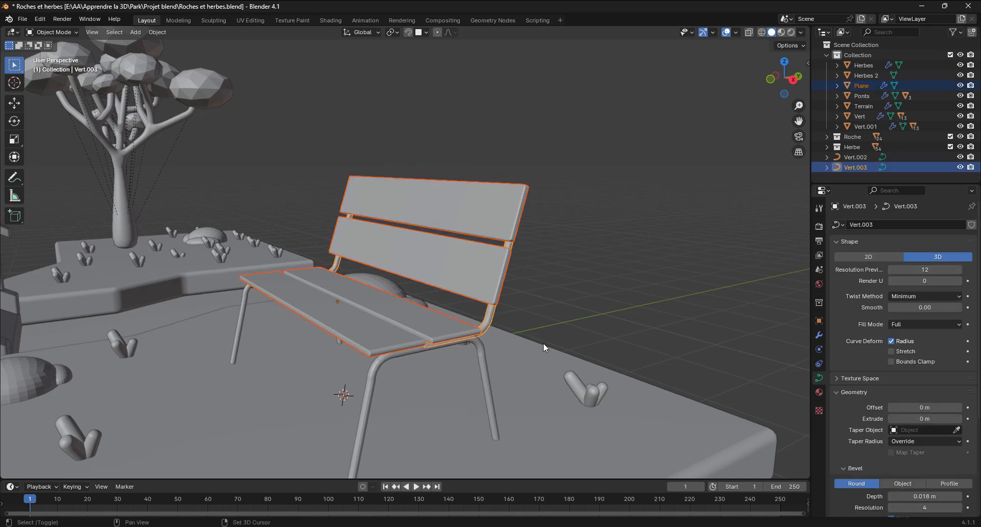
shift+click(487, 377)
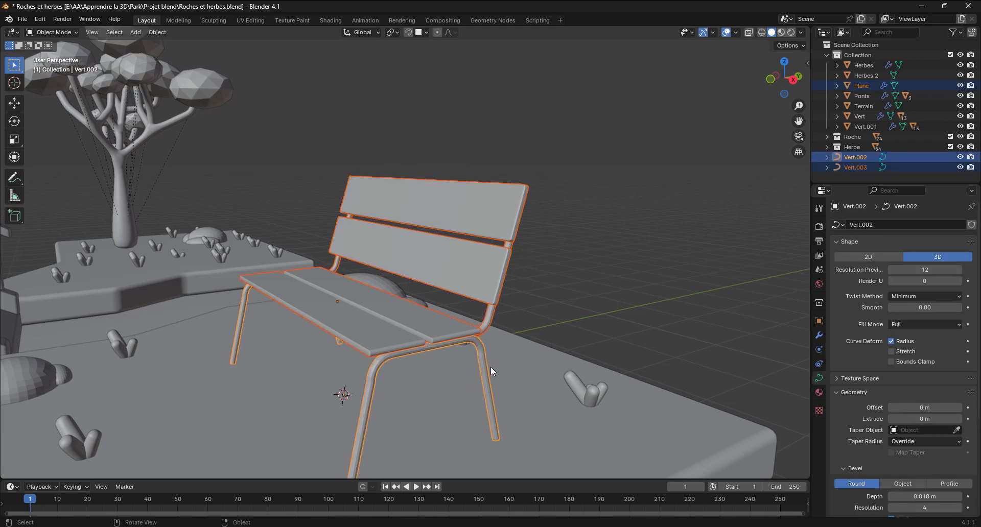
click(608, 237)
Check the backrest tube and the leg tubes for modifiers, collapsing the curve's Shape and Geometry settings
click(493, 318)
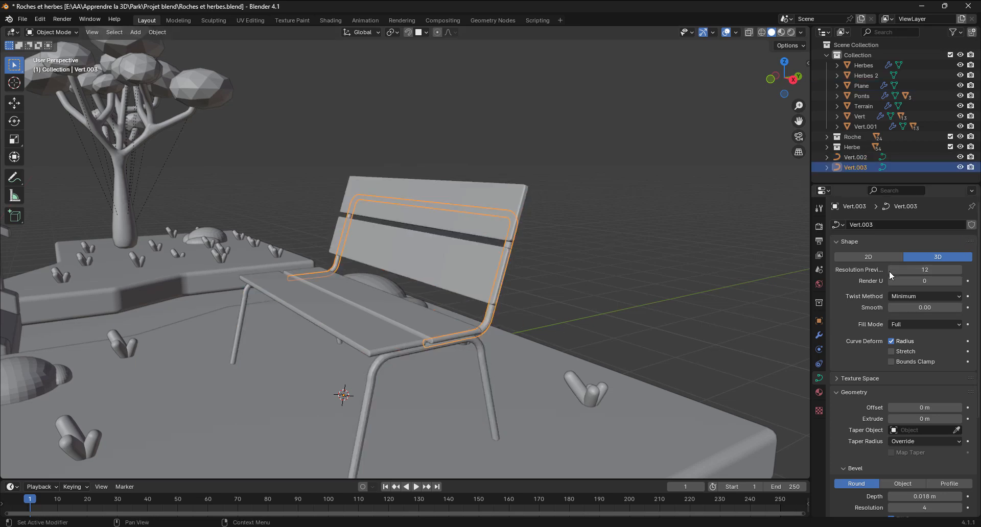
click(838, 242)
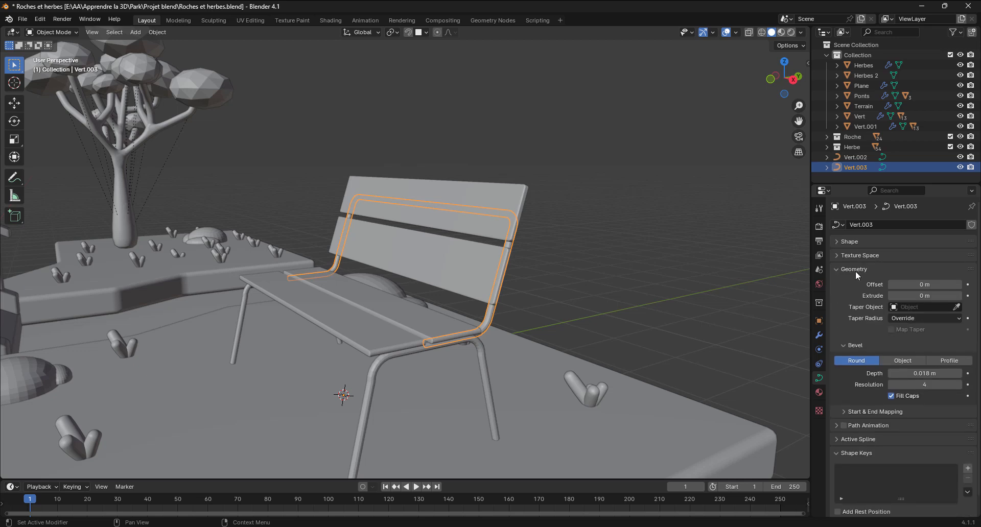
click(838, 269)
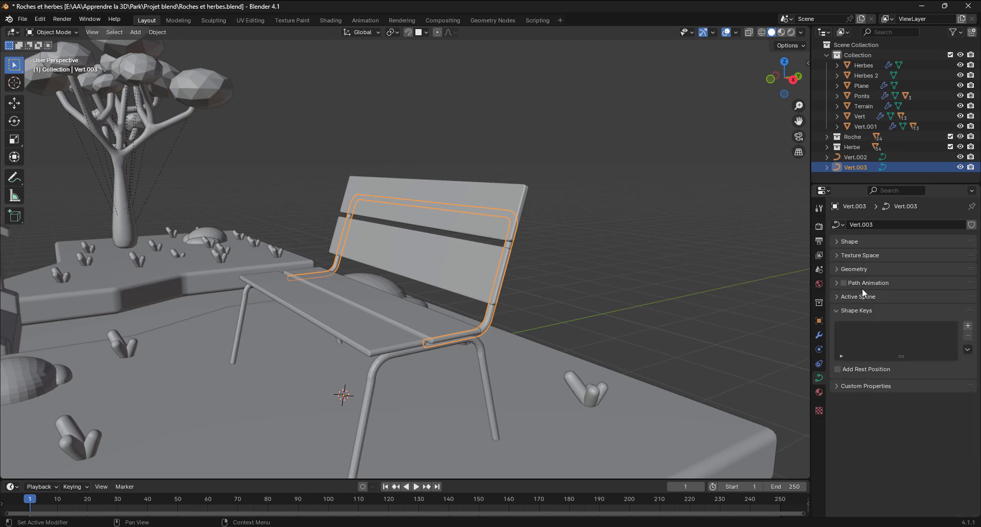
click(819, 336)
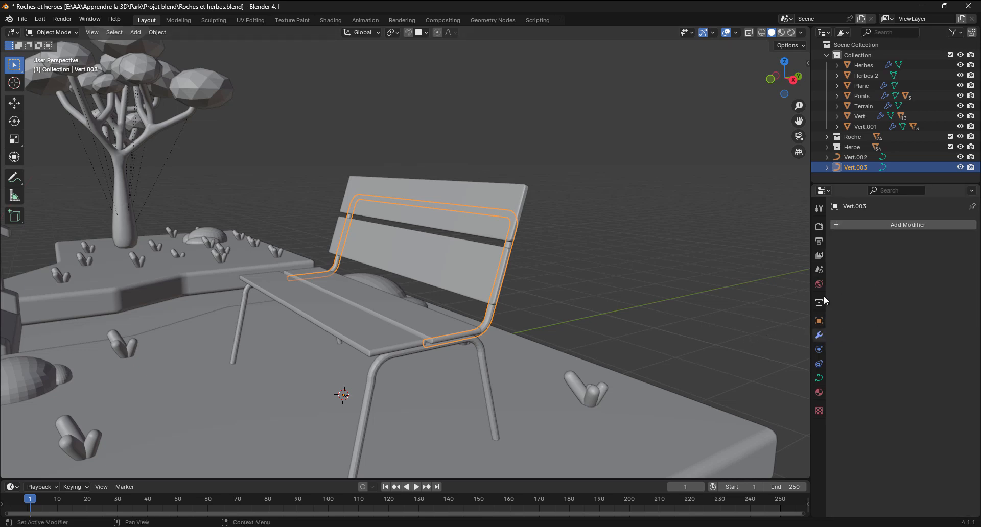
click(599, 268)
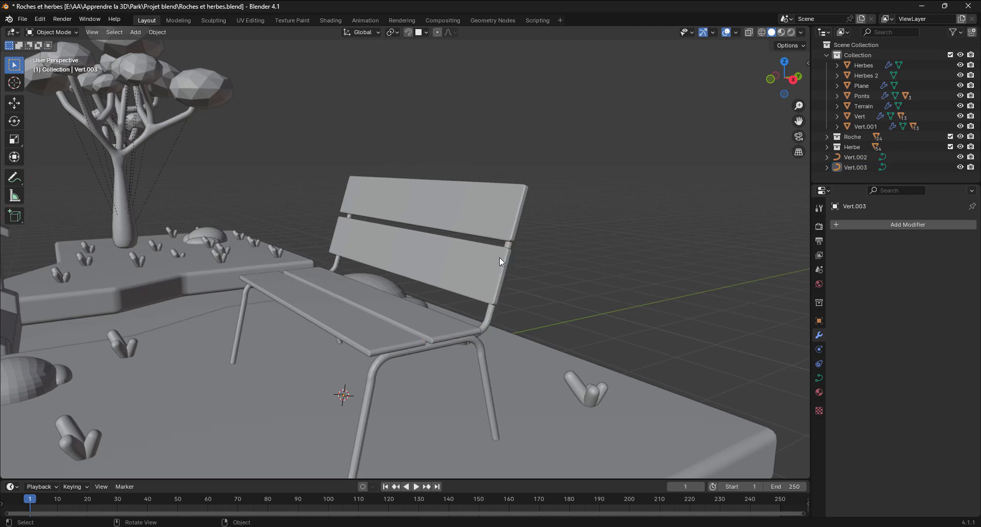
click(483, 321)
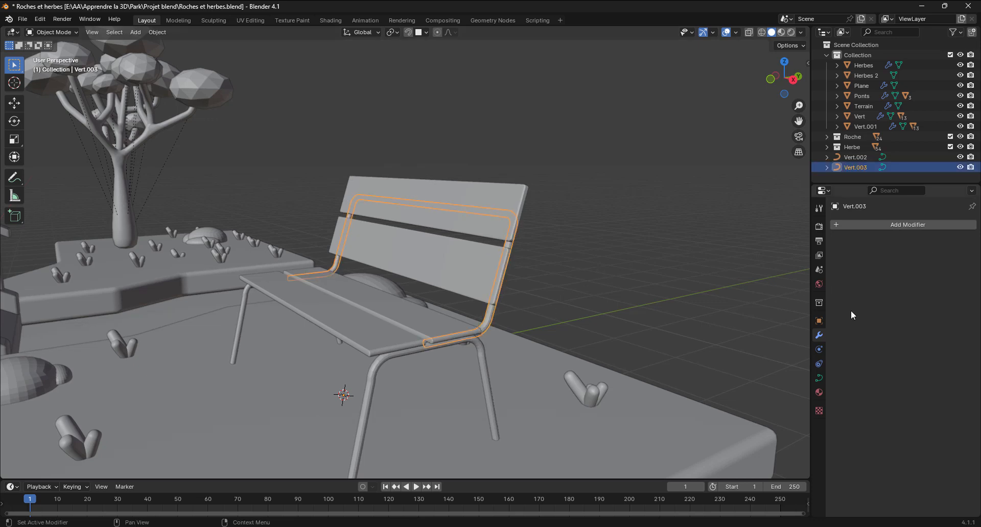
click(485, 376)
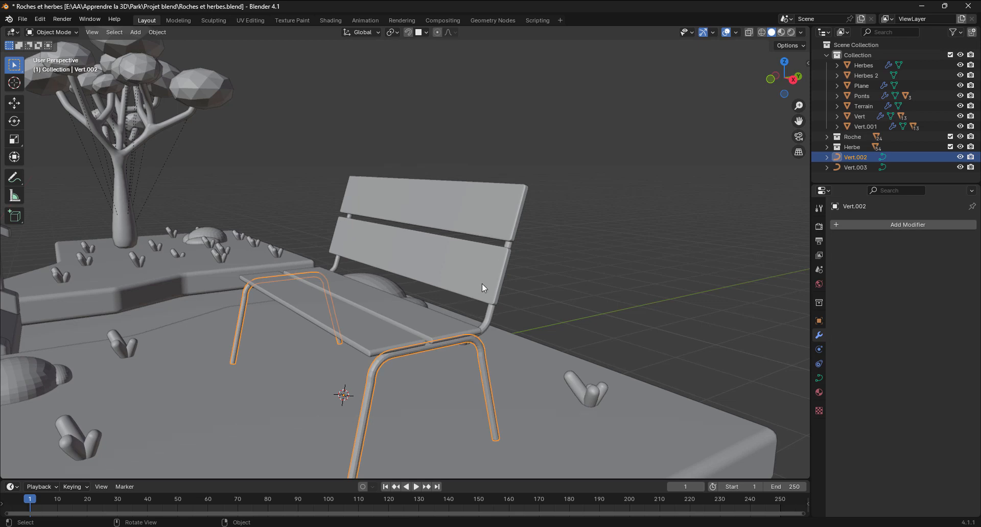
Apply the Bevel modifier on the bench planks and deselect them
click(491, 271)
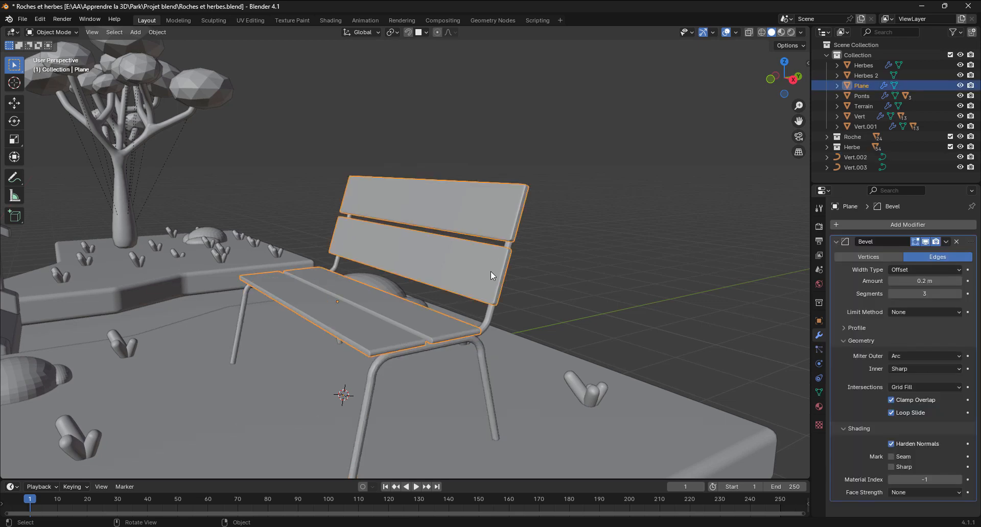
click(836, 242)
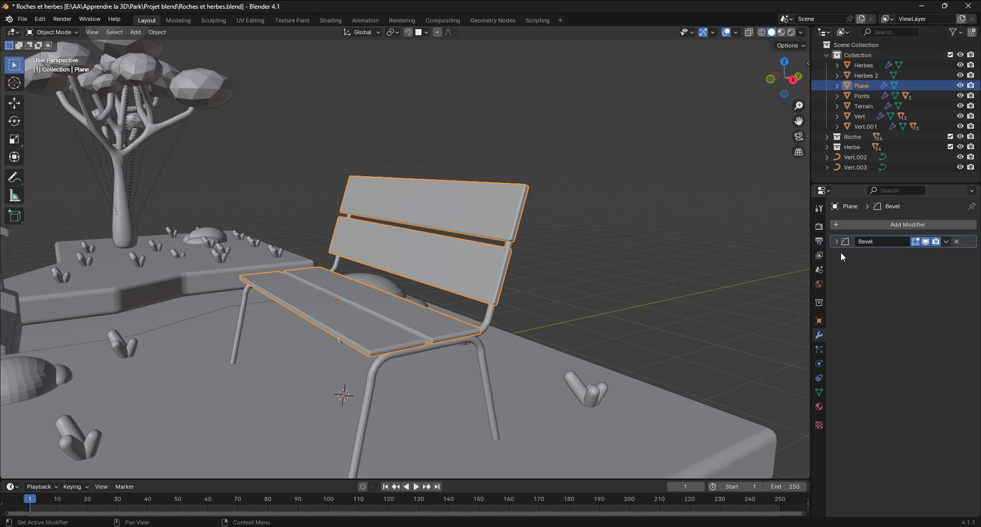
click(946, 242)
click(906, 254)
click(620, 277)
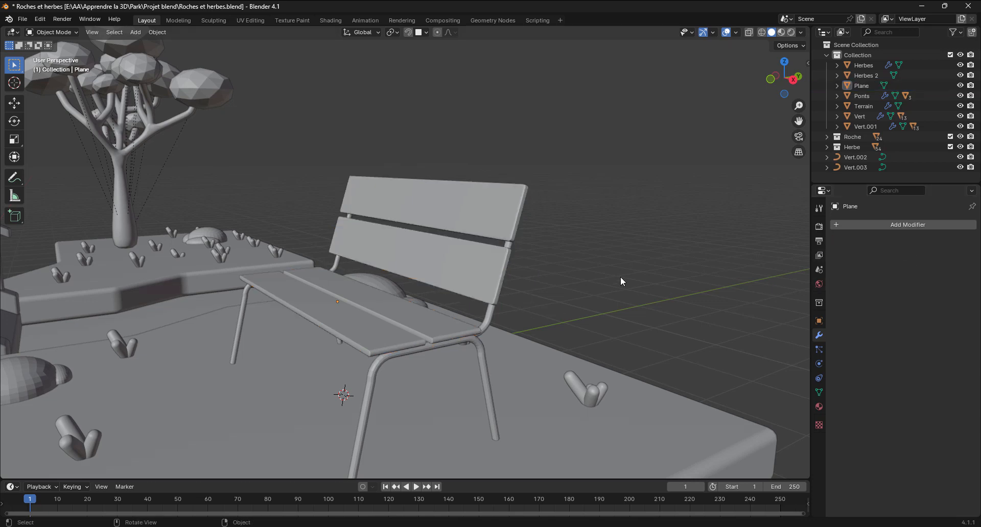
middle_drag(620, 277, 482, 316)
click(483, 316)
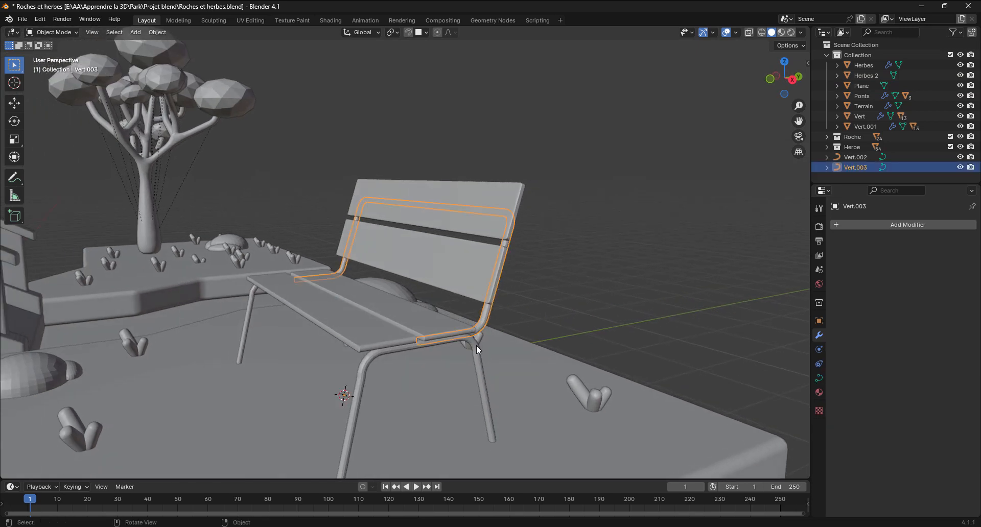
shift+click(476, 353)
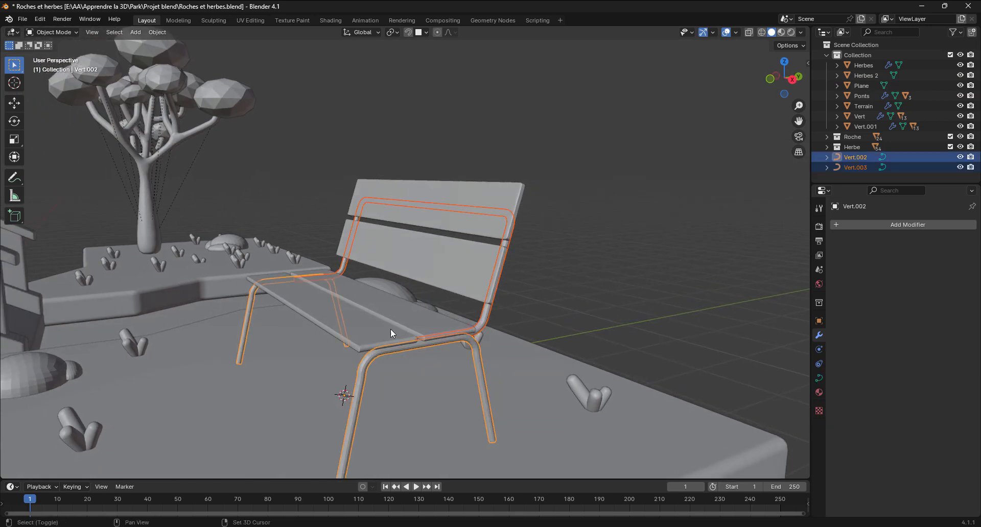
shift+click(354, 309)
shift+click(373, 299)
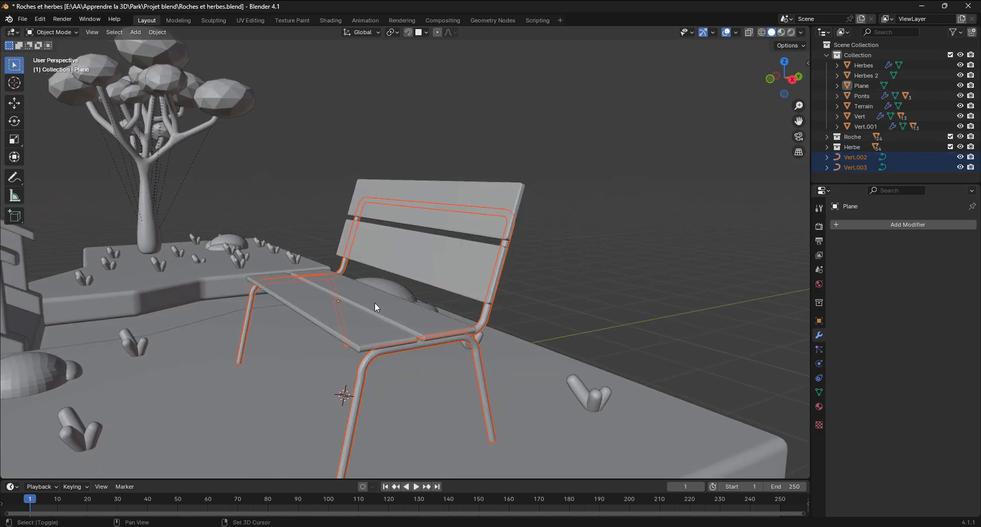
shift+click(378, 304)
middle_drag(420, 309, 432, 315)
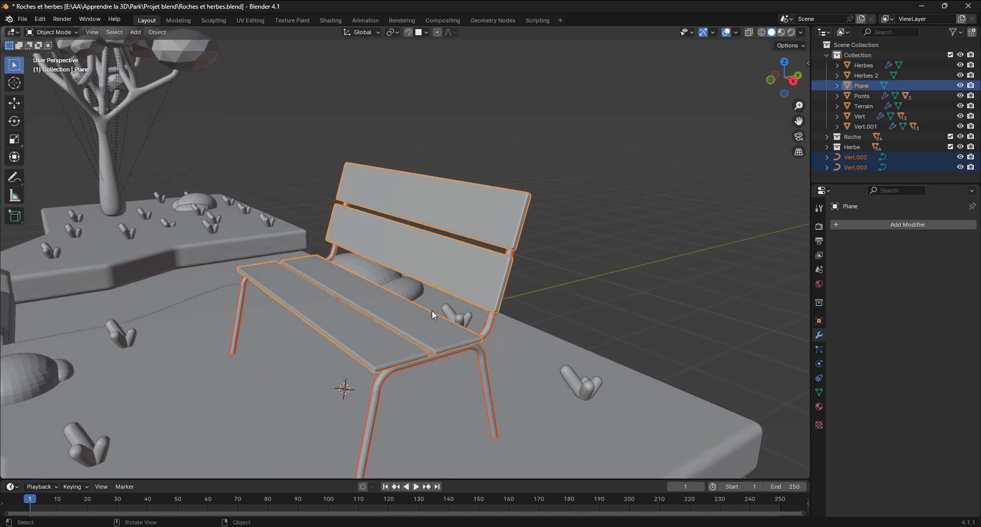
Parent the planks and the backrest tube to the leg tubes with the Object option, and deselect them
click(469, 252)
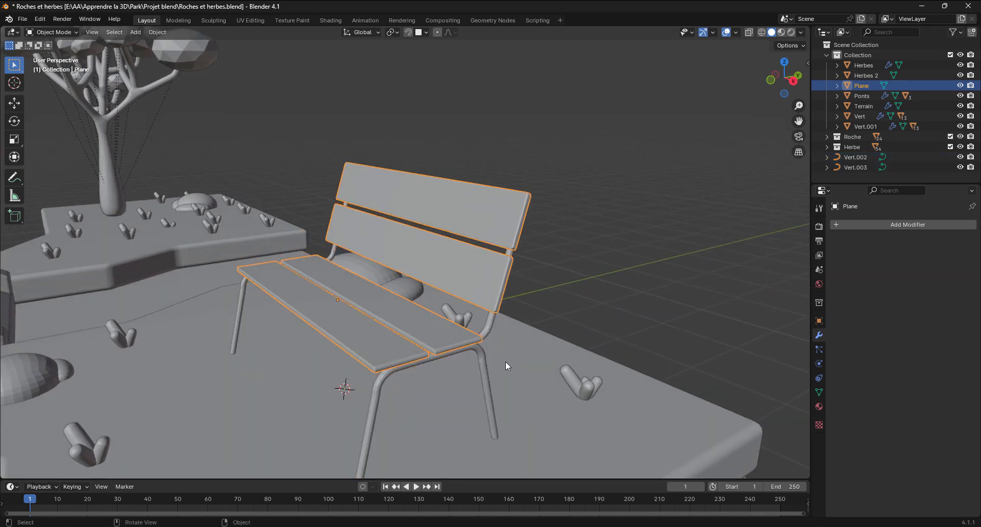
shift+click(488, 327)
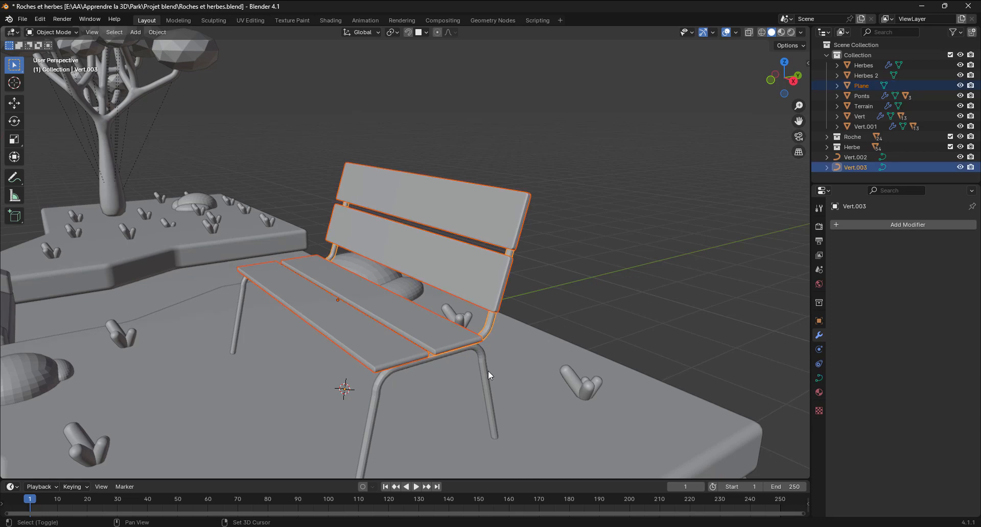
shift+click(487, 370)
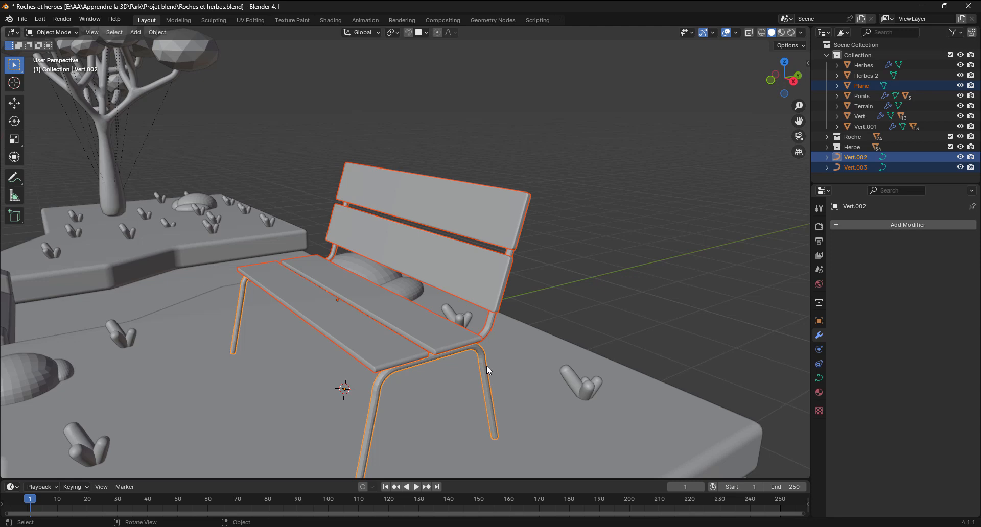
key(ctrl+p)
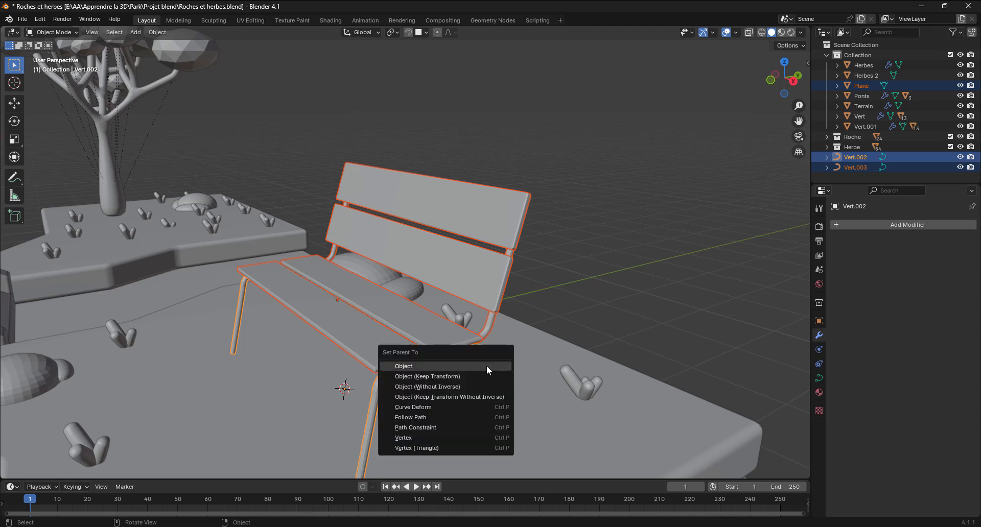
click(486, 366)
click(639, 280)
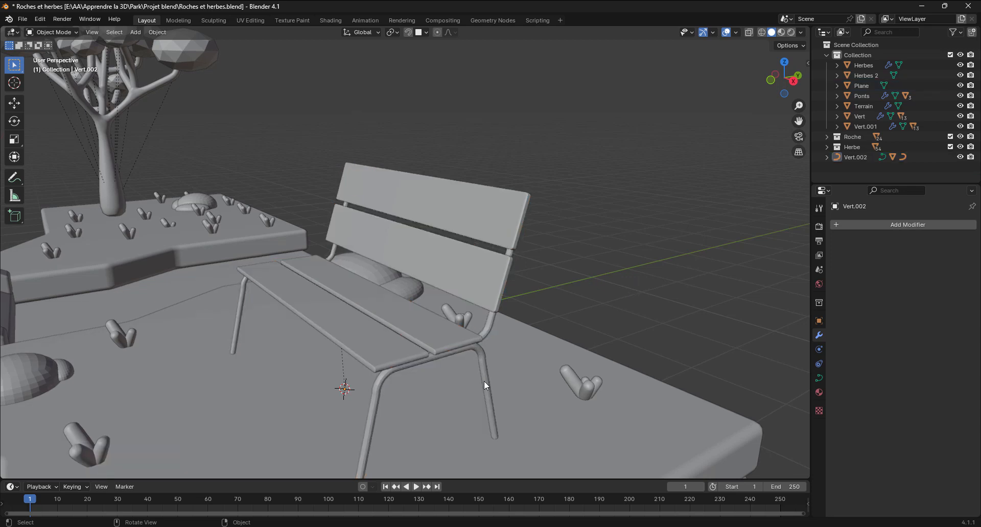
Test-move the leg tubes to check that the parented bench parts follow, and cancel the move
click(486, 385)
key(g)
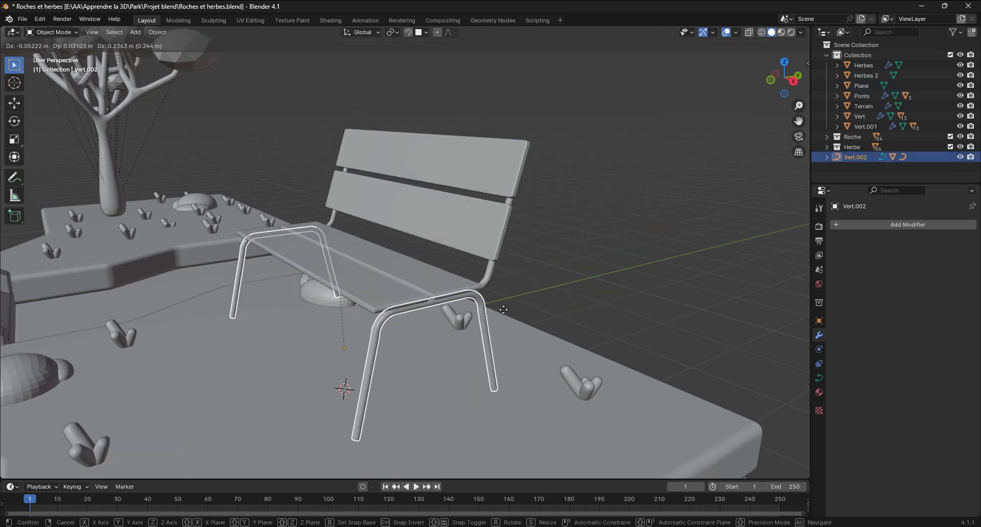
right_click(488, 342)
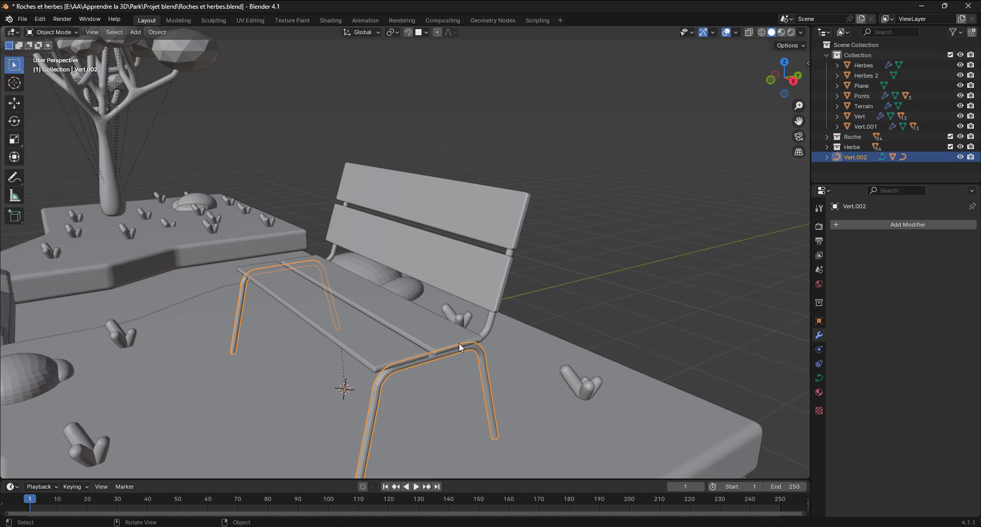
Examine the bench's size and placement within the whole park scene
scroll(431, 304, down, 5)
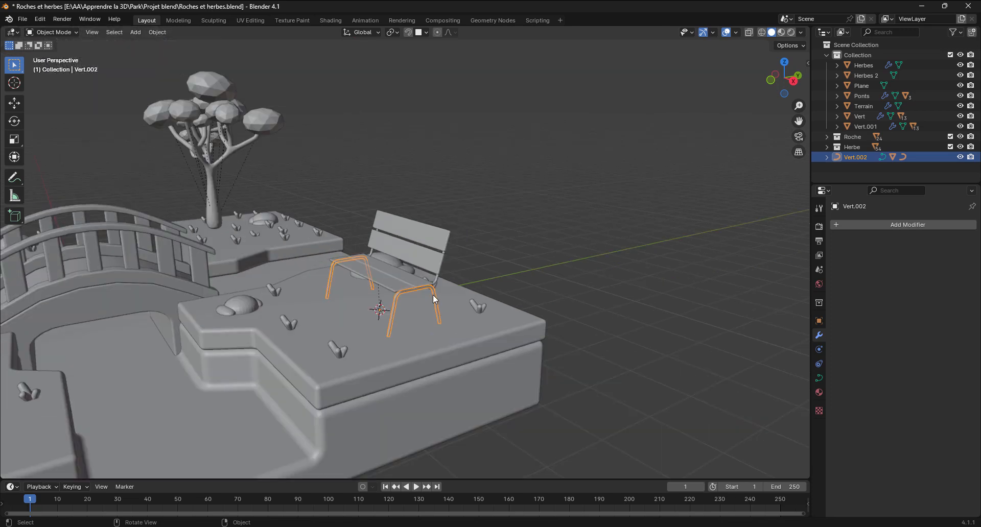
shift+middle_drag(422, 277, 569, 286)
scroll(557, 287, down, 4)
mouse_move(511, 290)
shift+middle_down()
mouse_move(504, 330)
mouse_move(466, 332)
mouse_move(506, 296)
shift+middle_up()
scroll(506, 296, up, 1)
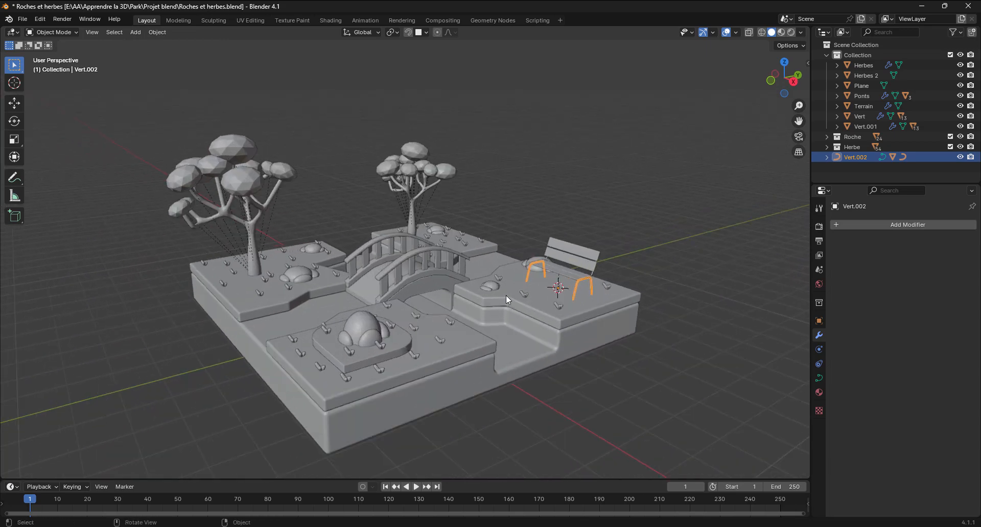
scroll(505, 295, up, 5)
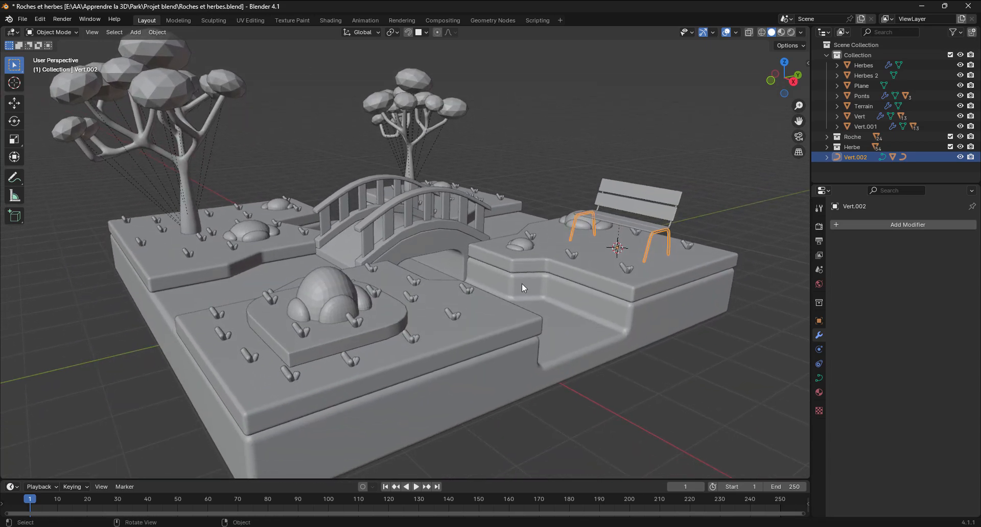